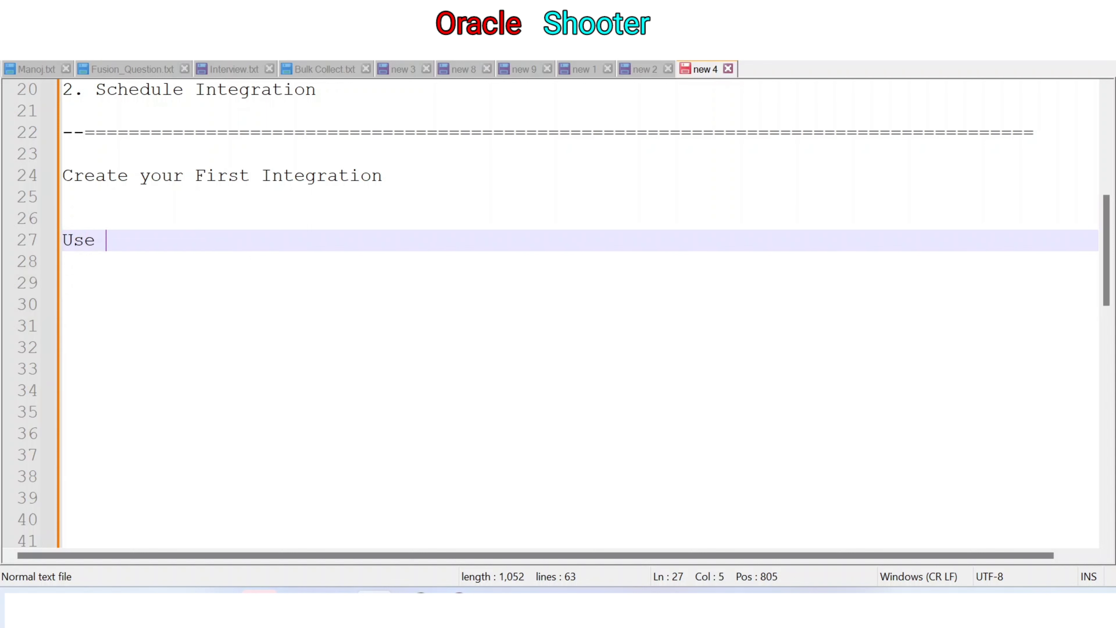
Complete the "Use Case :-" heading in the notes and add a "Table :-" heading below it, separated by a blank line.
key(Return)
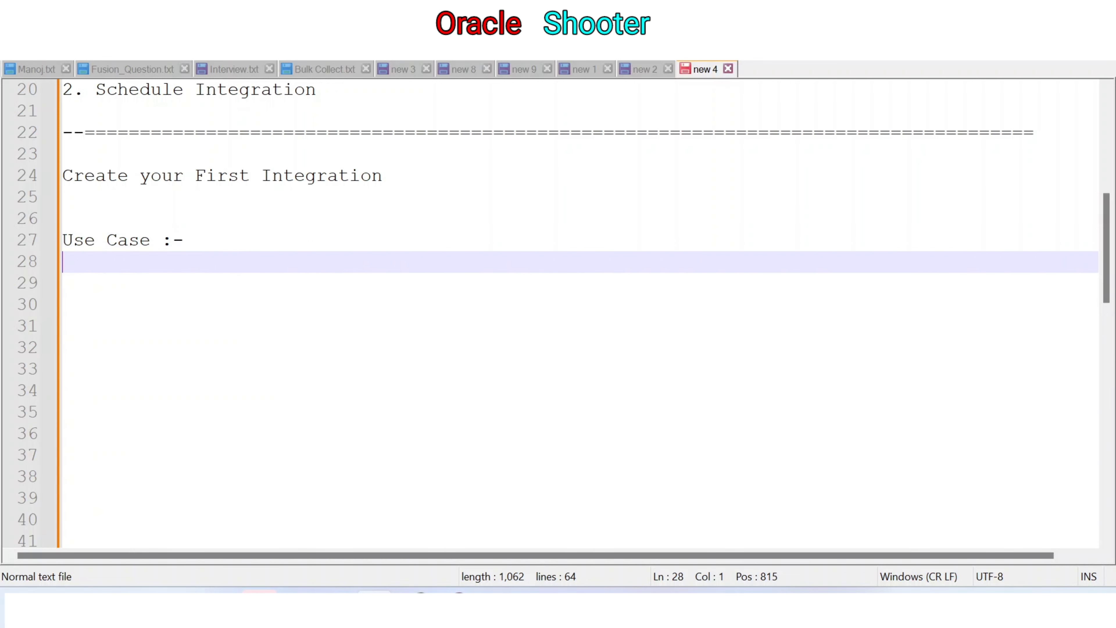
key(Return)
text(Table)
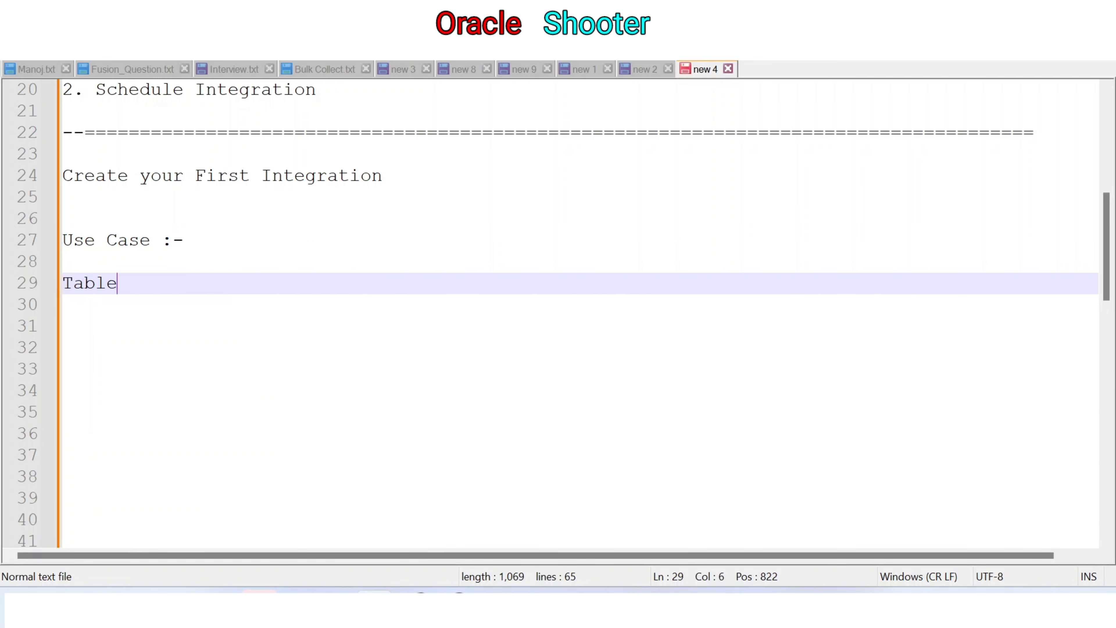
text(  :-)
key(Return)
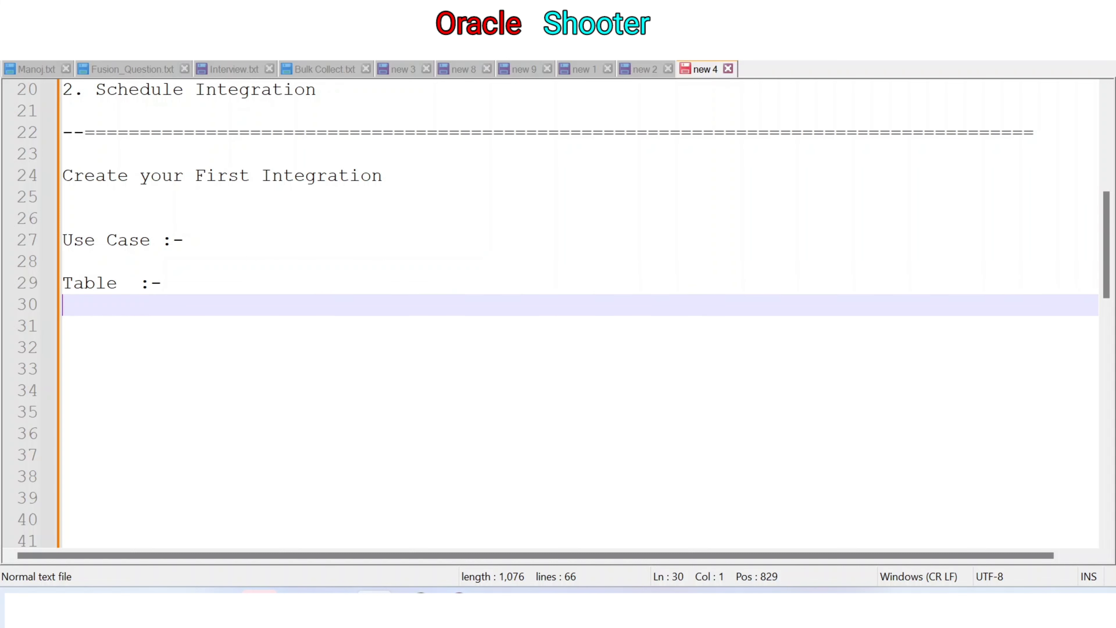
List "CODE / MEANING" under the Table heading and add an "Insert data" line below, separated by a blank line.
text(CODE / Me)
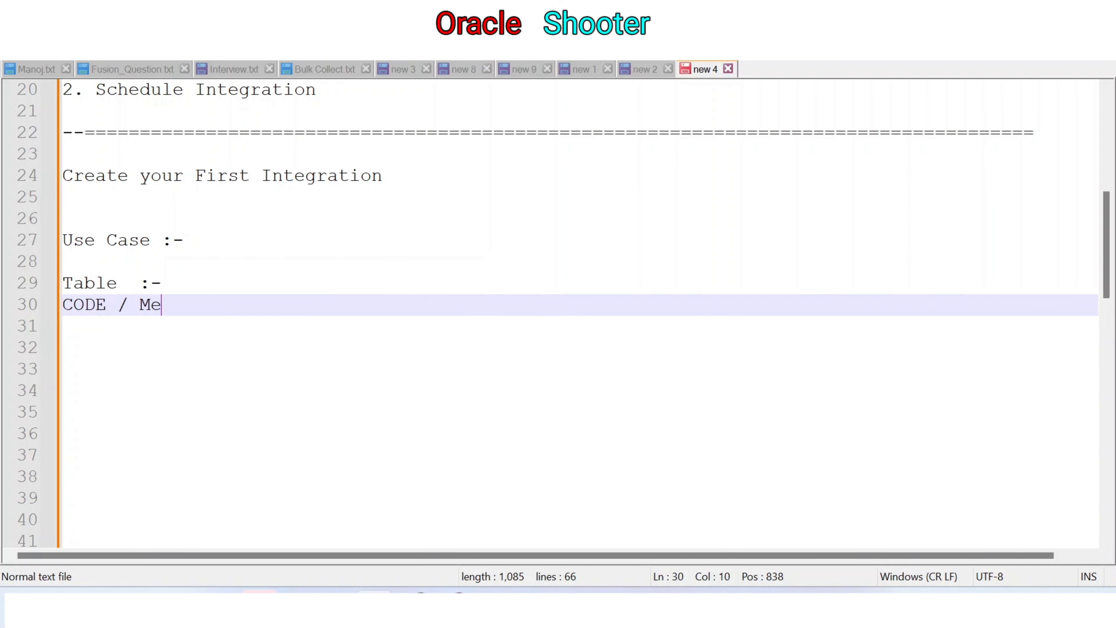
key(BackSpace)
text(EANING)
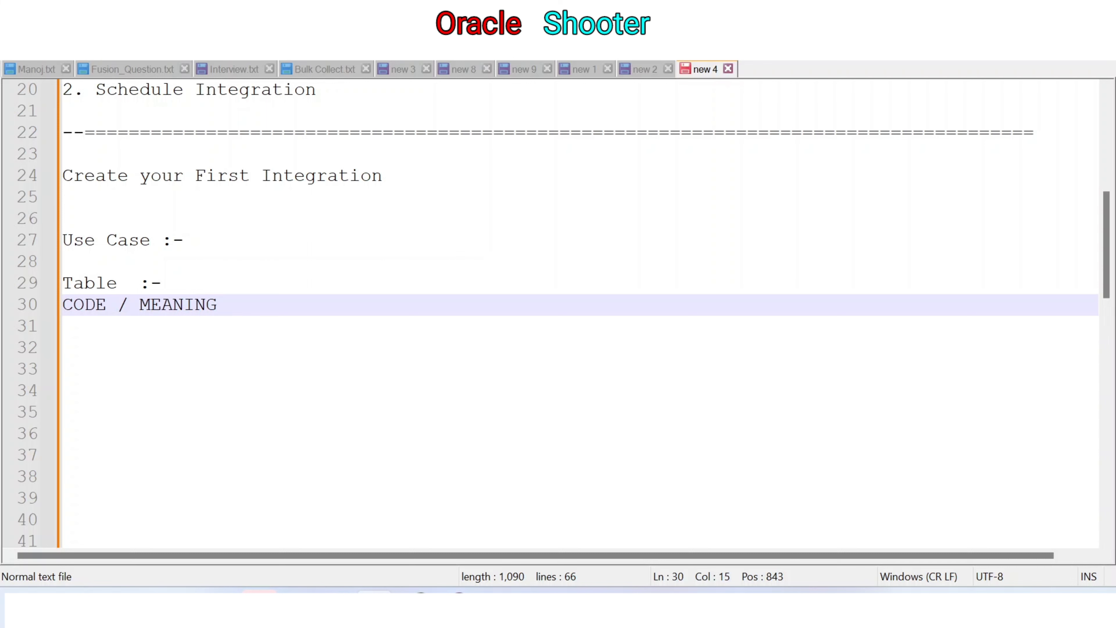
key(Return)
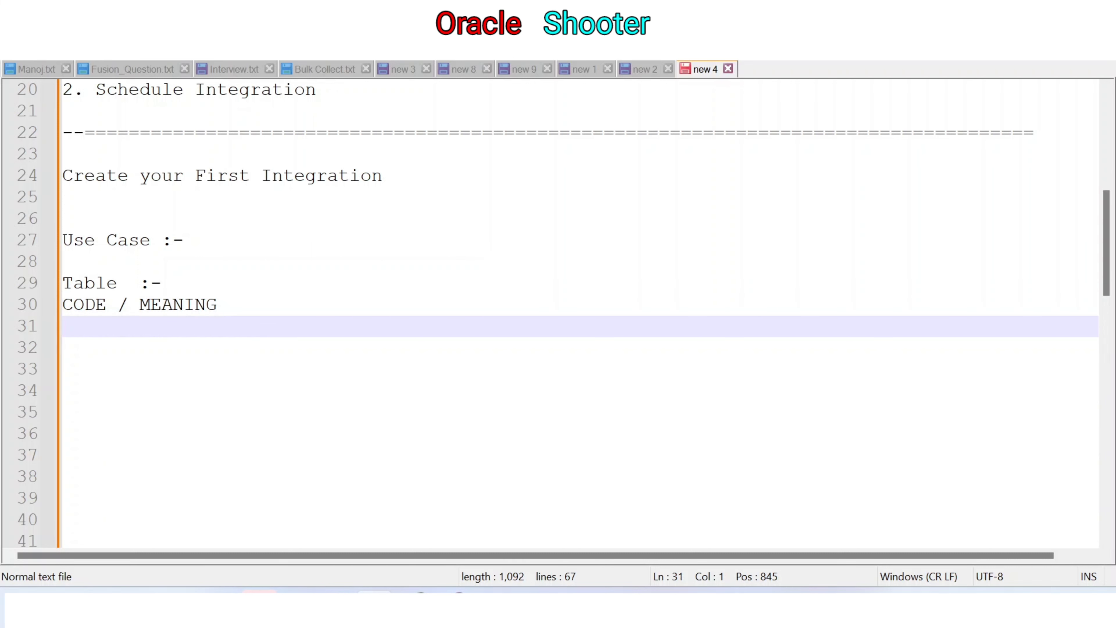
key(Return)
text(Insert data)
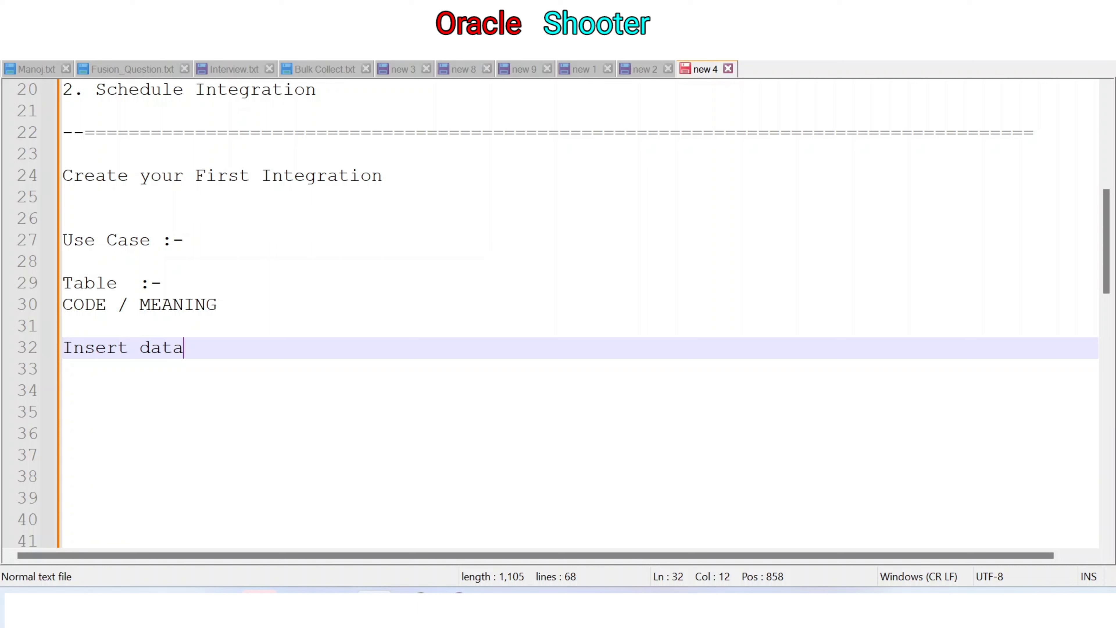
Switch to Oracle Integration, look over the home page and open the Design section of the navigation.
key(alt+Tab)
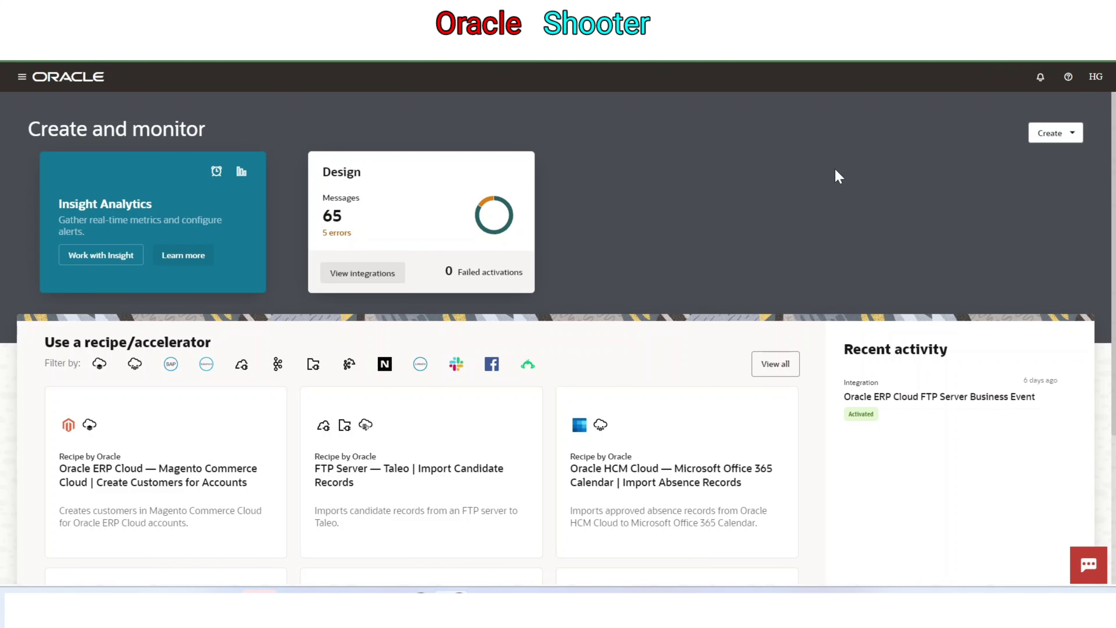
scroll(835, 184, down, 5)
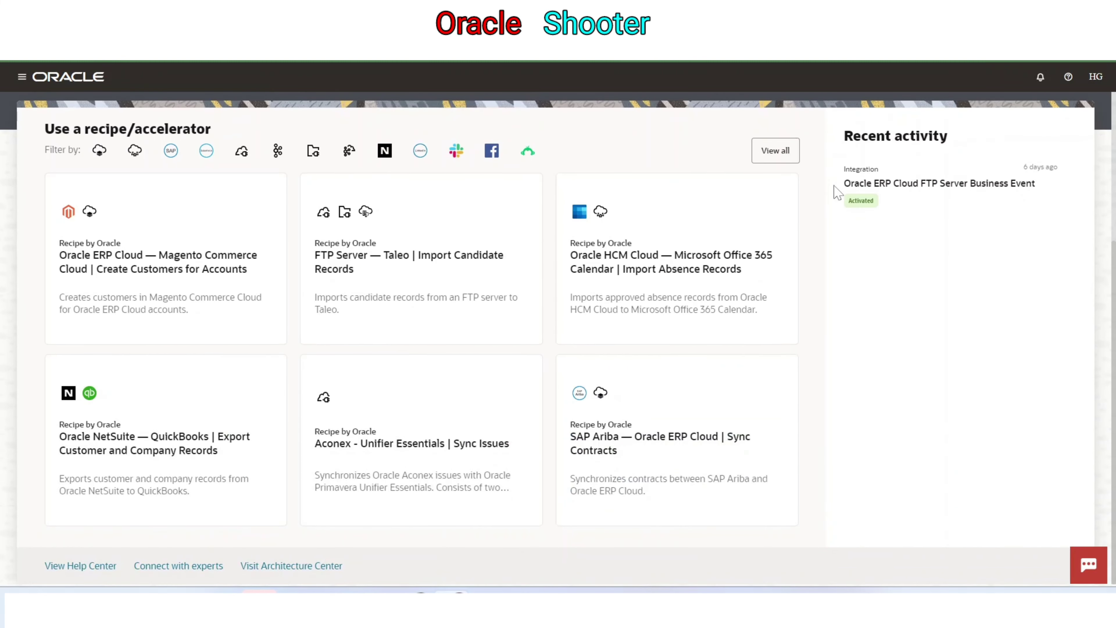
scroll(838, 193, up, 4)
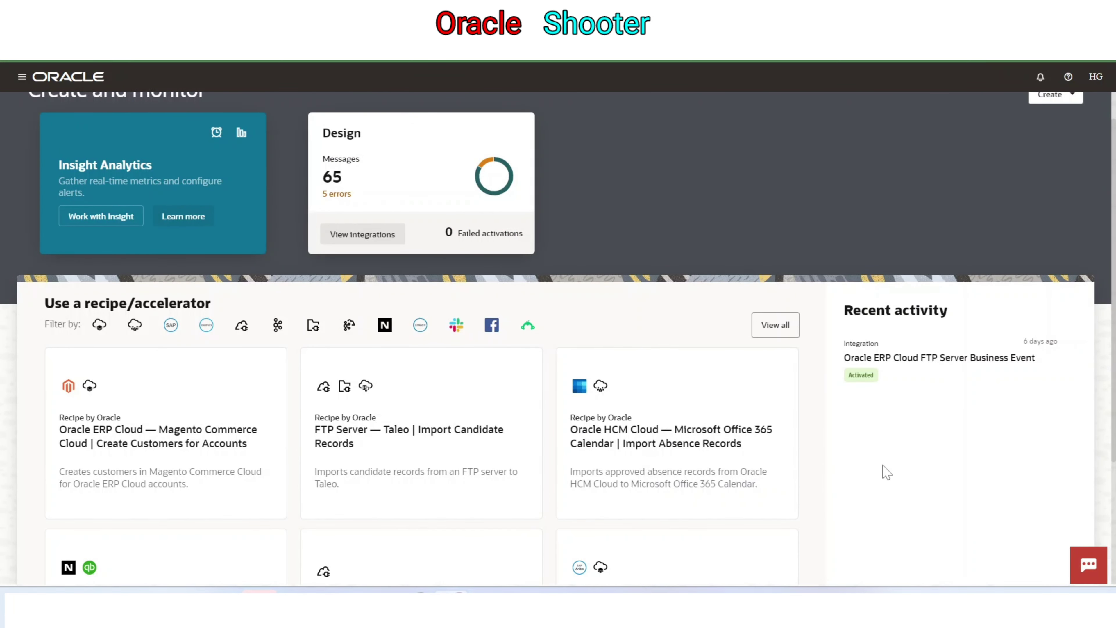
scroll(911, 430, up, 1)
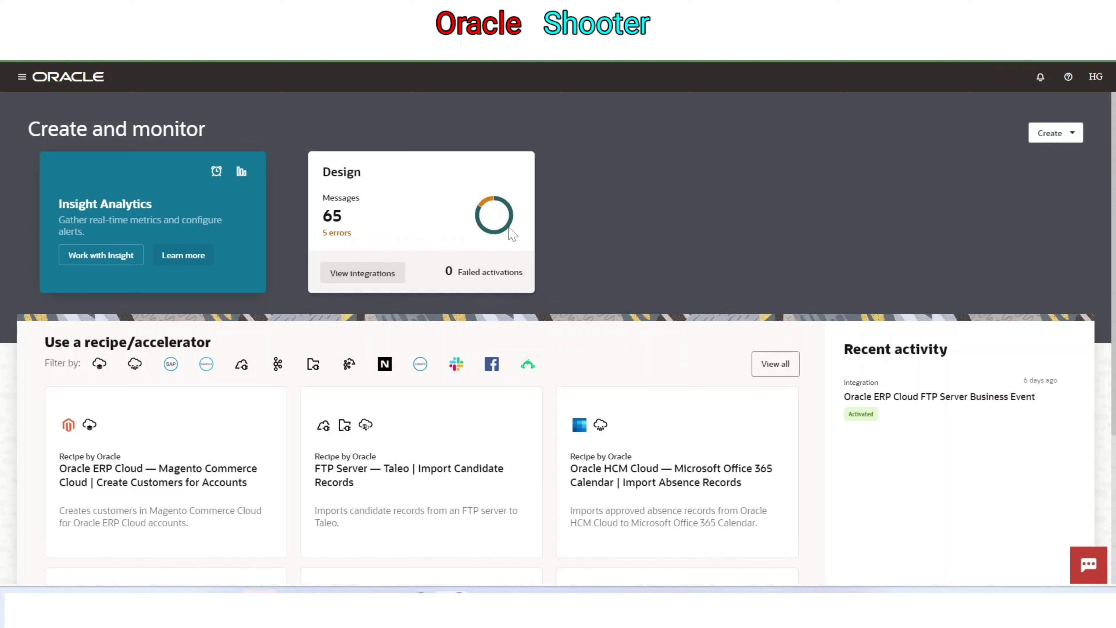
mouse_move(502, 204)
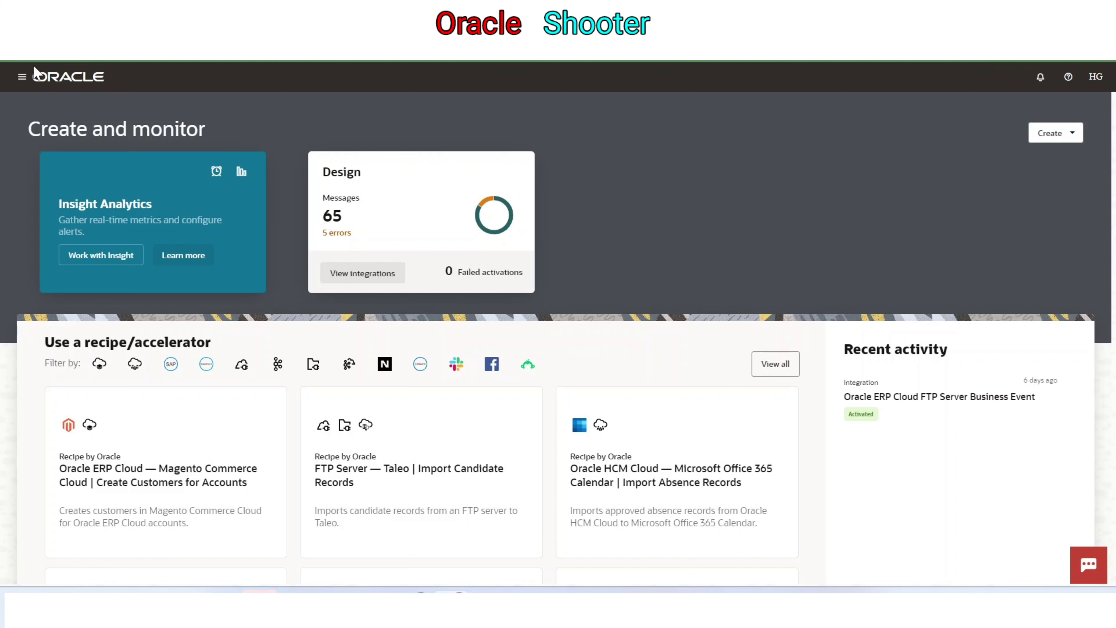
click(22, 77)
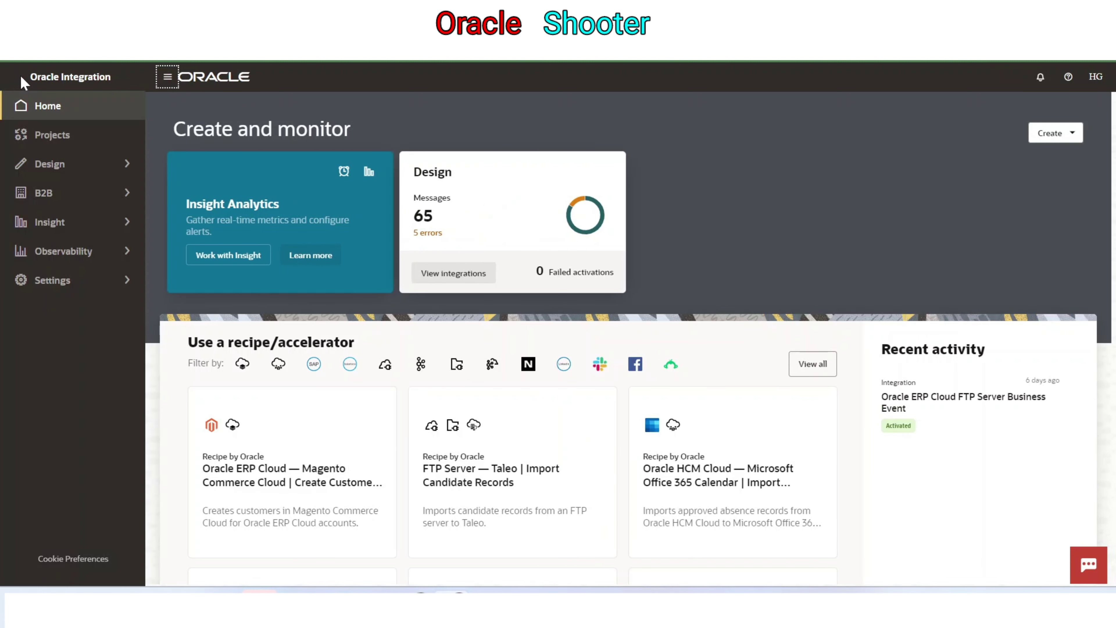
click(64, 168)
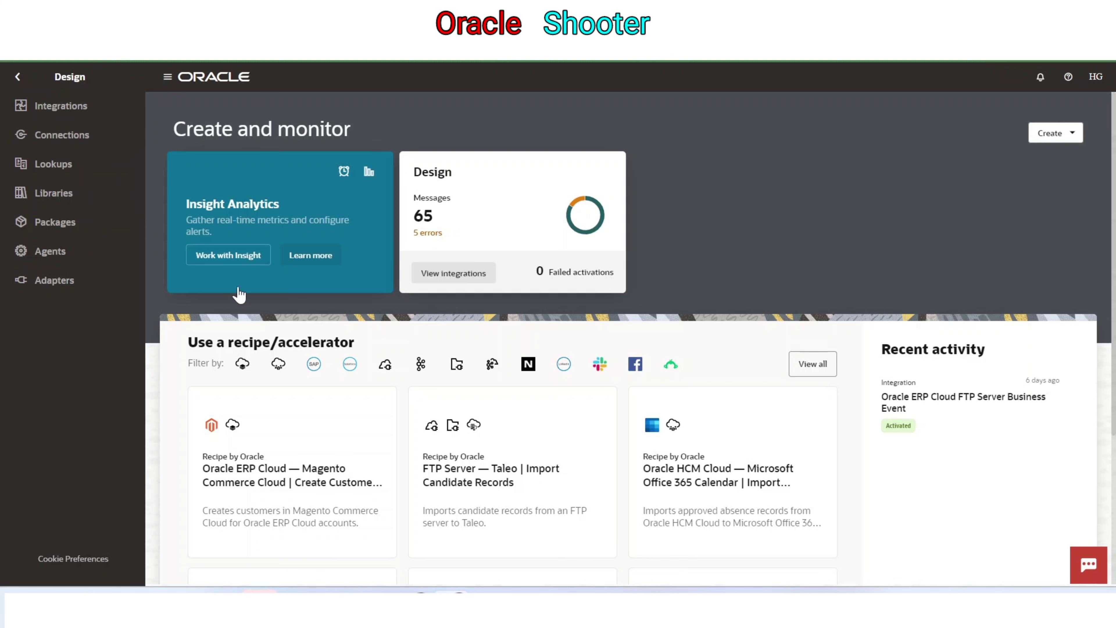
Highlight the Table and CODE / MEANING lines in the notes, and switch to the SQL Developer worksheet.
key(alt+Tab)
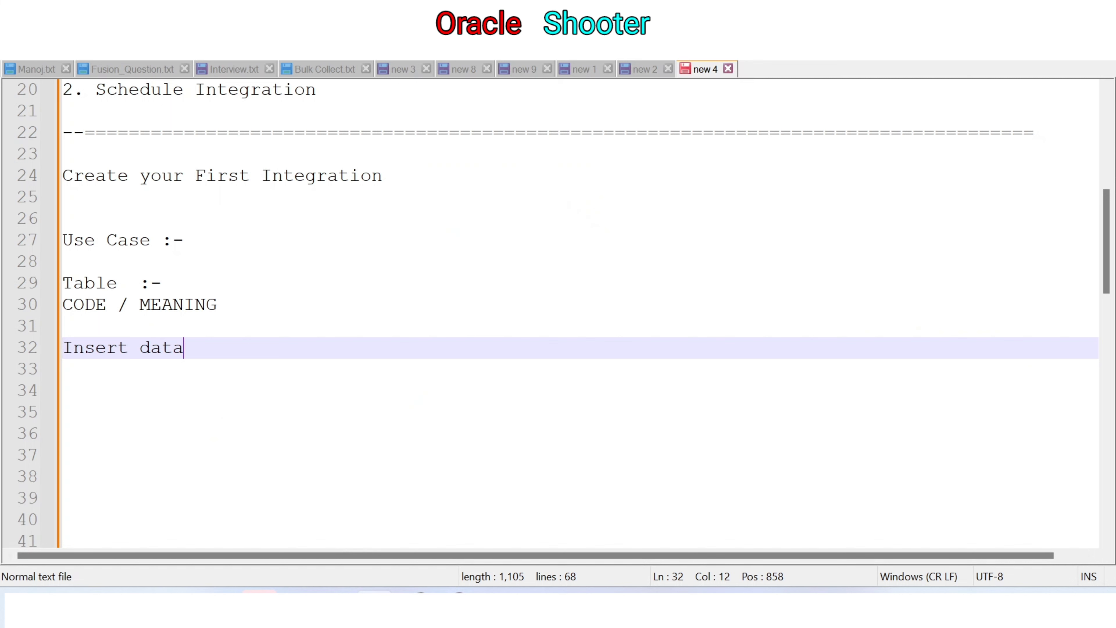
drag(62, 283, 217, 305)
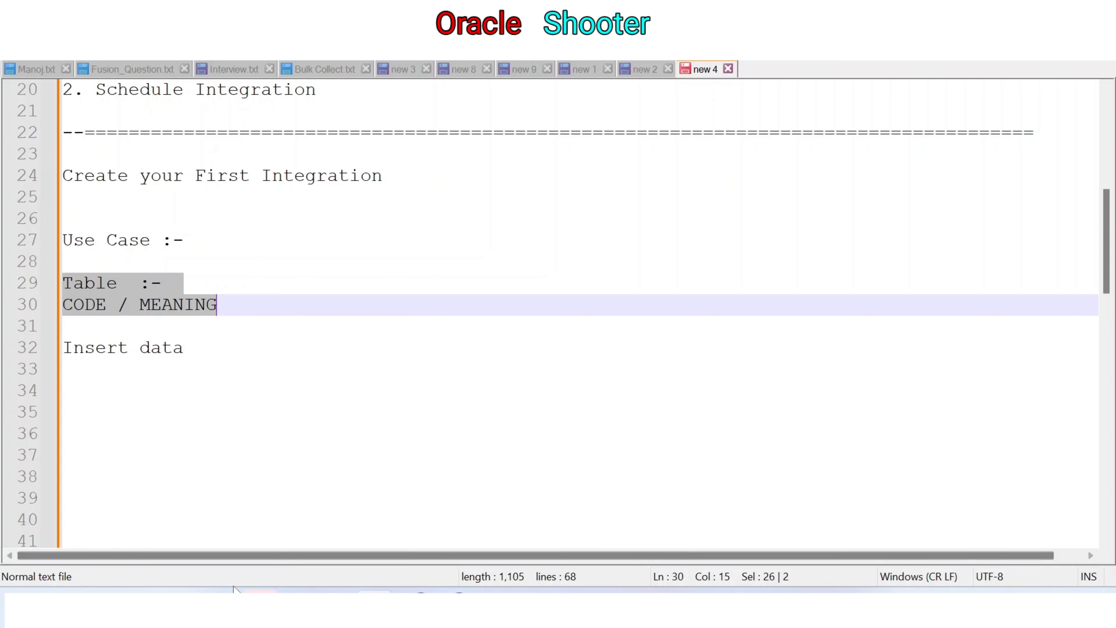
key(alt+Tab)
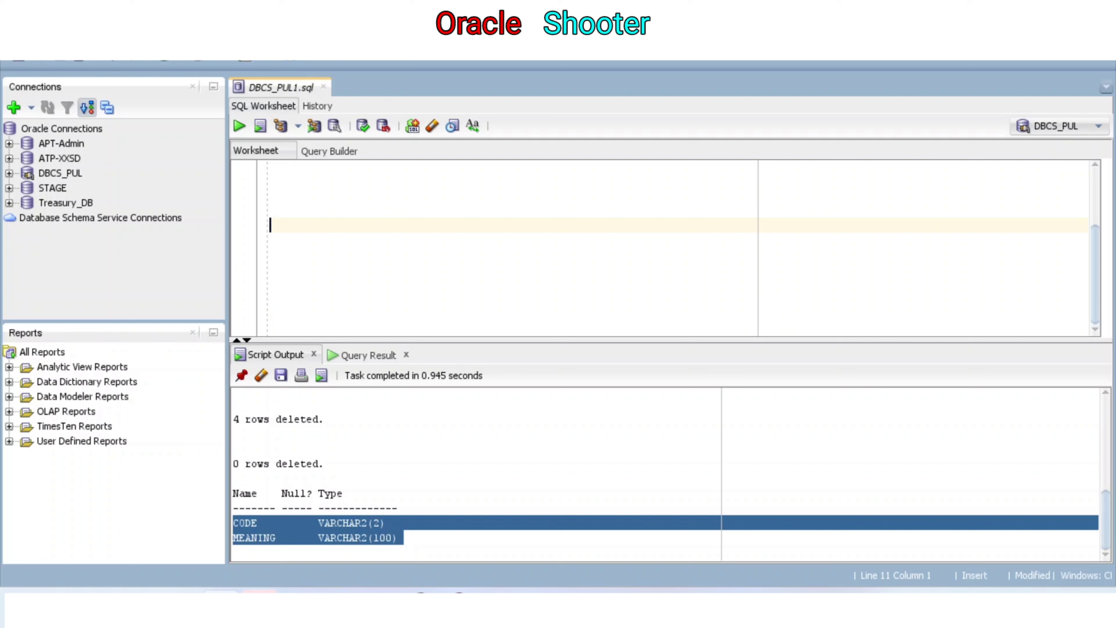
Write a CREATE TABLE XXMK_LOOKUP_TL statement with the columns CODE VARCHAR2(2) and MEANING VARCHAR2(100) in parentheses.
text(CREATE tABLE )
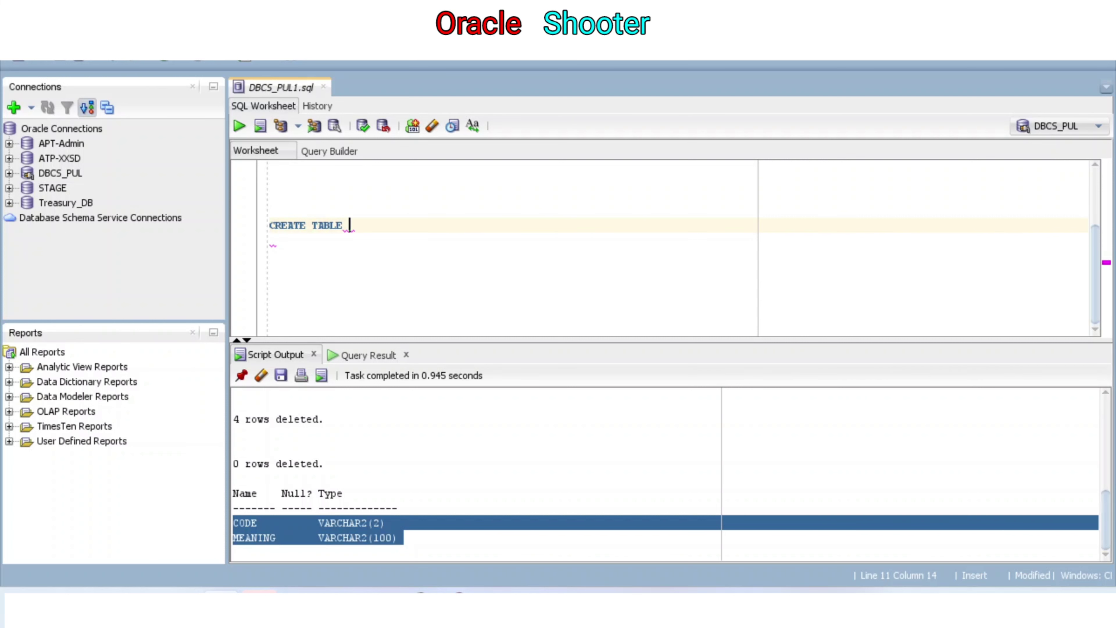
text(XXMK_LOOKUP_TL)
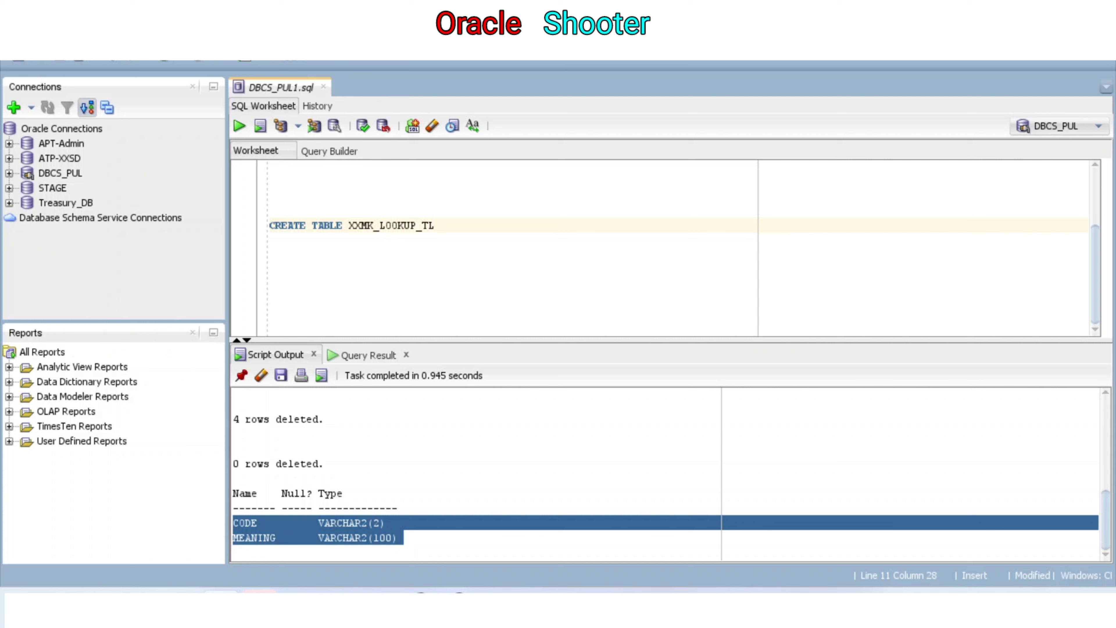
key(Return)
text(()
key(Return)
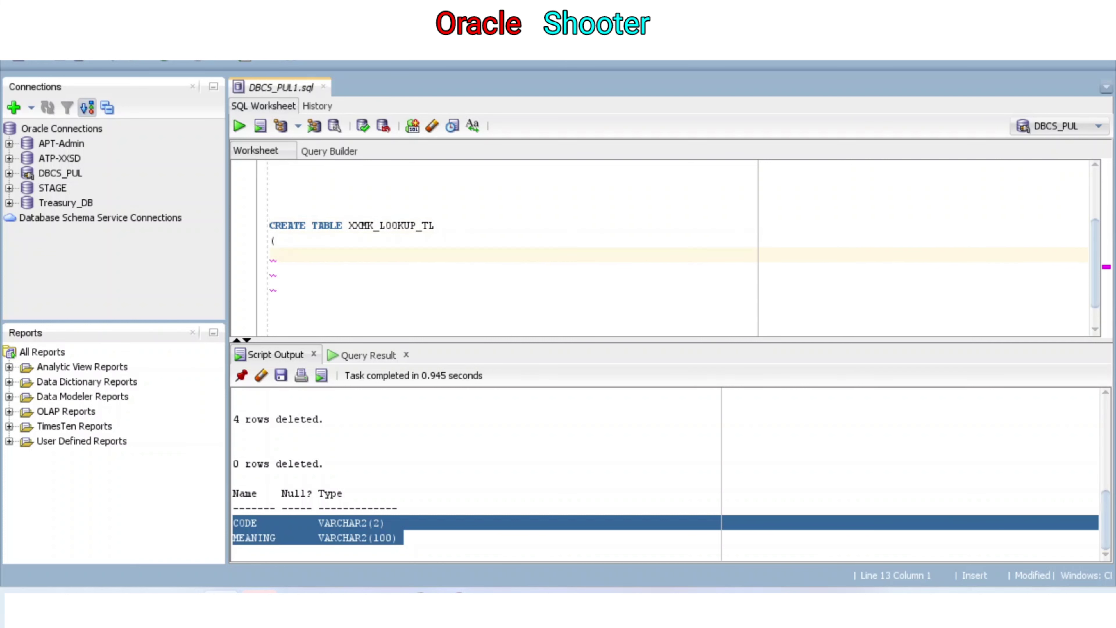
text())
key(Left)
key(Return)
key(Up)
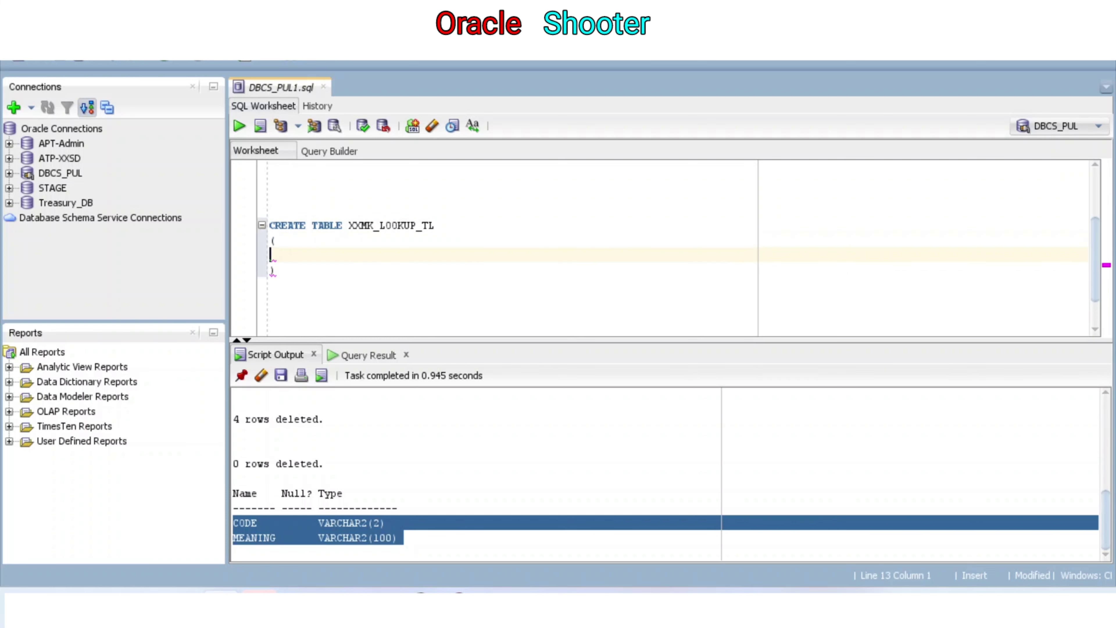
text(CODE          VARCHAR2(2) MEANING       VARCHAR2(100))
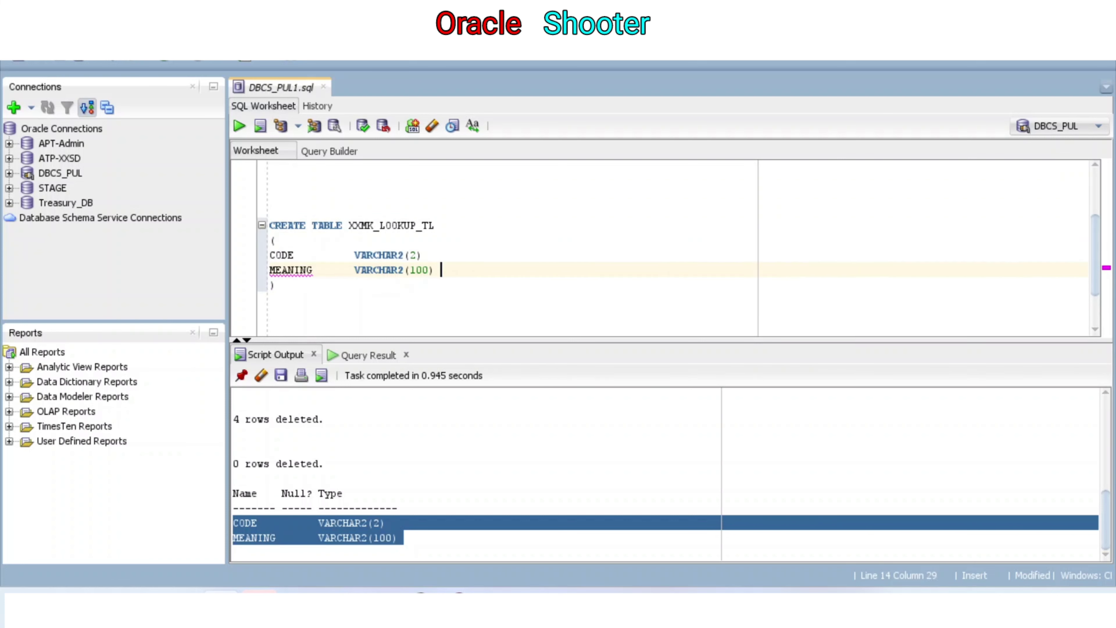
Set the CODE column's VARCHAR2 length to 3 and add a comma after its definition.
key(Up)
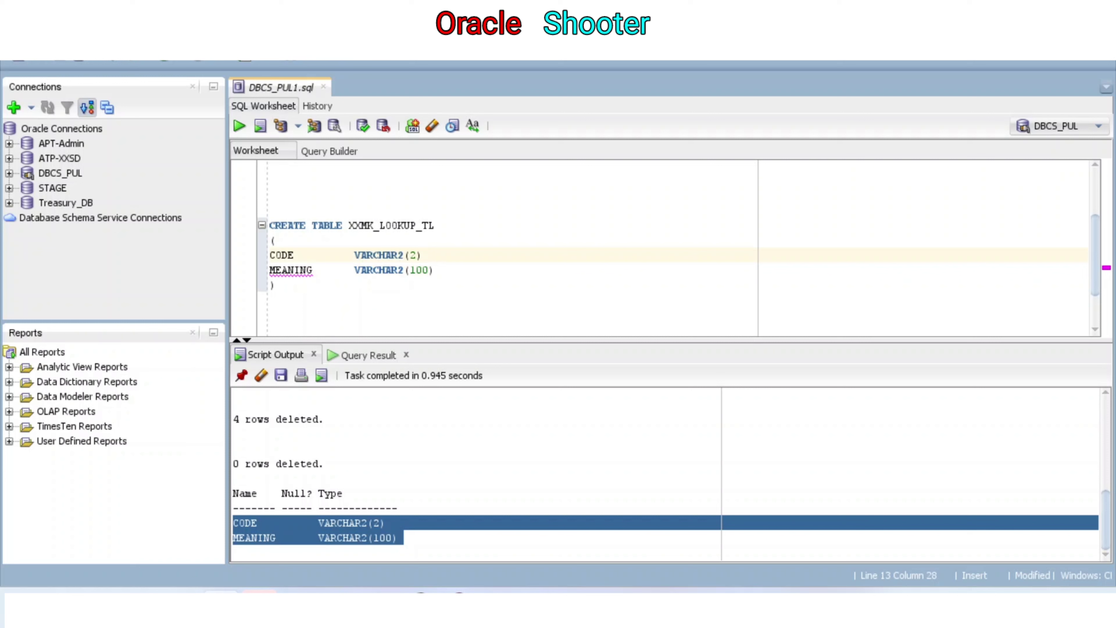
key(Left)
key(Left)
key(Left)
key(Left)
key(BackSpace)
text(3)
key(Escape)
key(Up)
key(Down)
key(End)
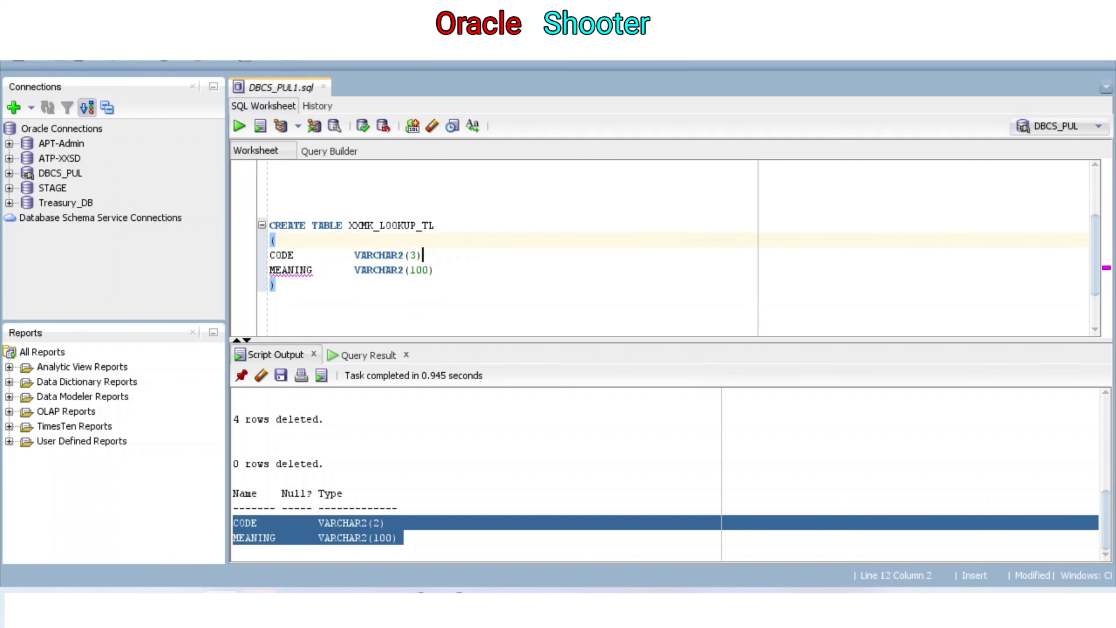
text(,)
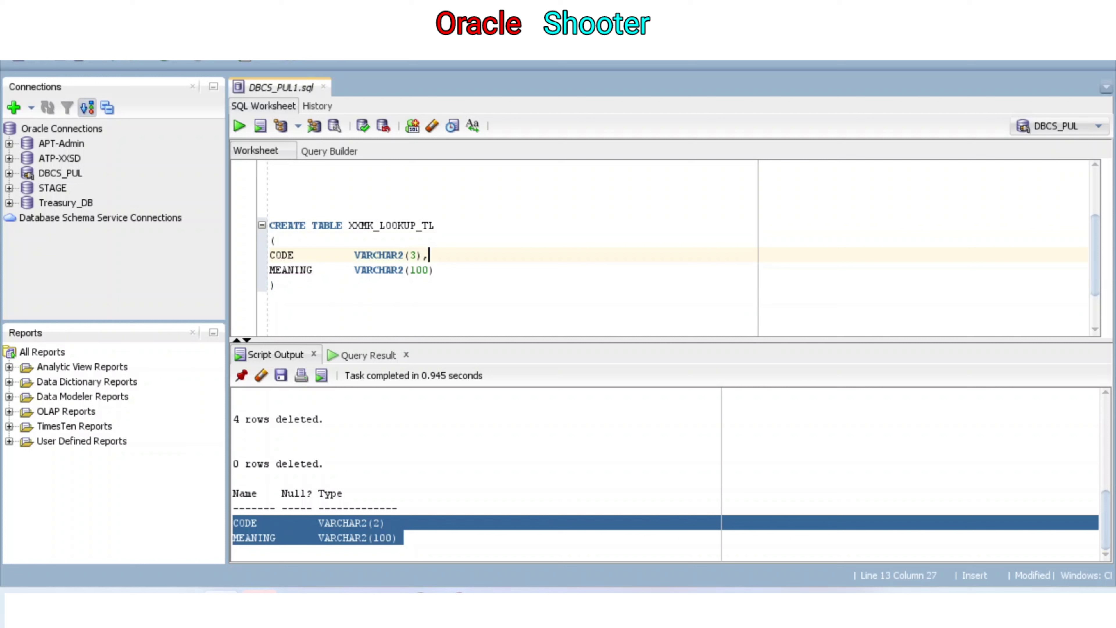
Run the complete CREATE TABLE XXMK_LOOKUP_TL statement on the DBCS_PUL connection.
click(404, 255)
click(440, 270)
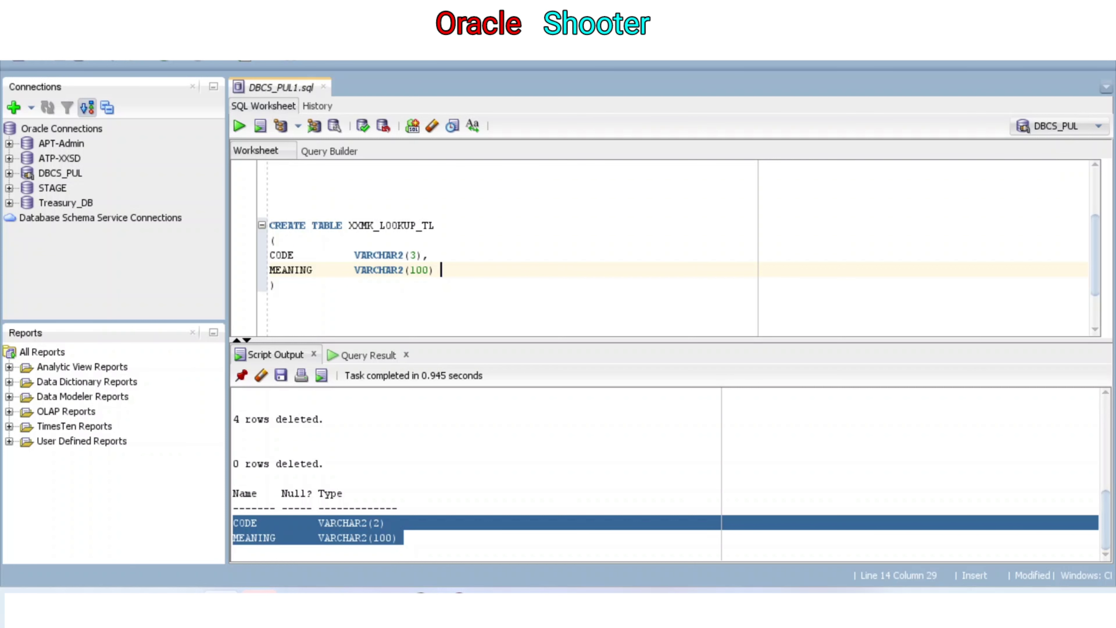
drag(277, 286, 270, 225)
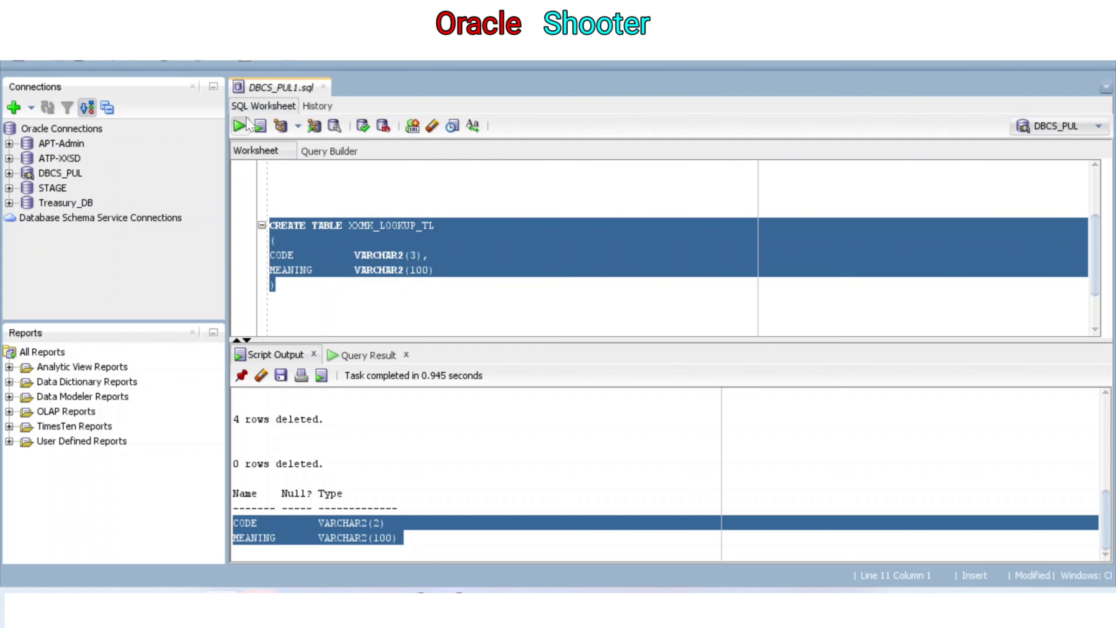
click(240, 127)
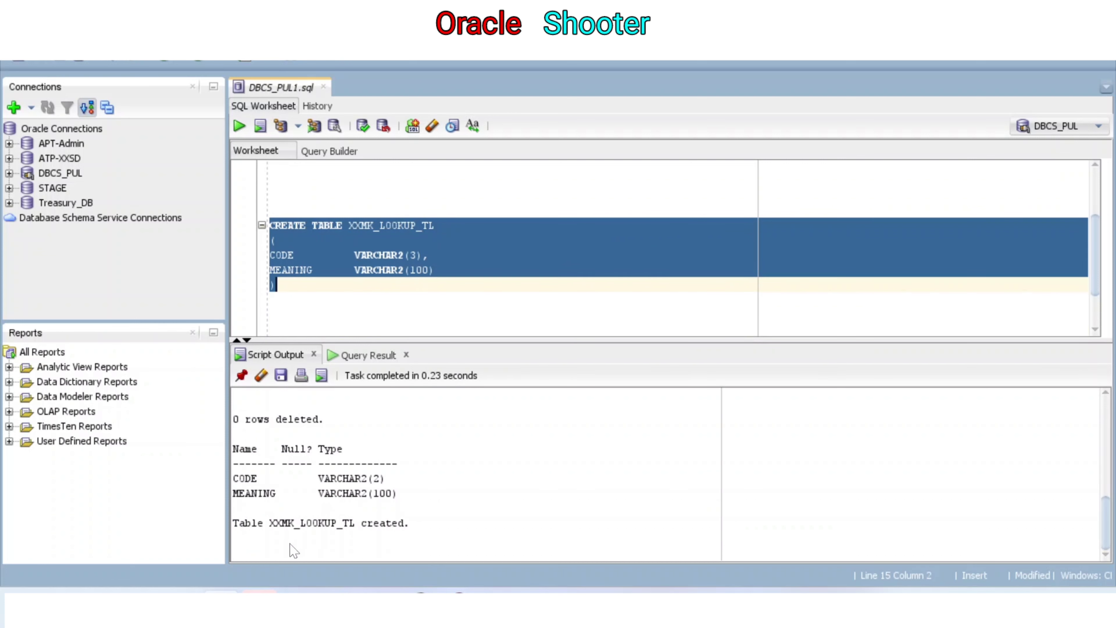
Add "SELECT * from XXMK_LOOKUP_TL;" below the CREATE TABLE statement and end that statement with a semicolon.
double_click(391, 225)
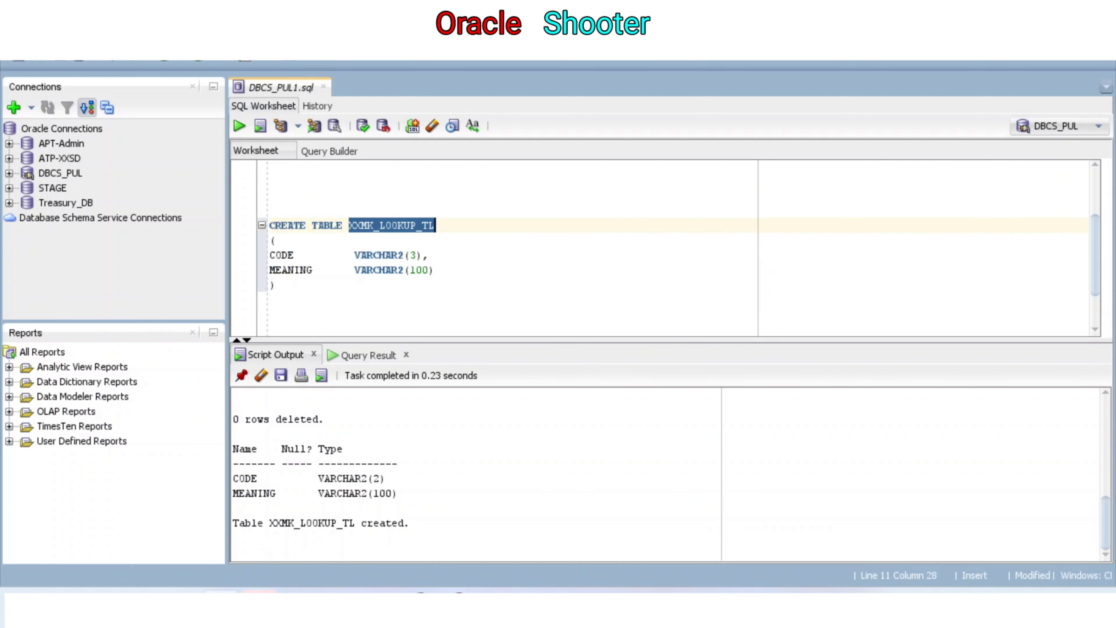
click(270, 314)
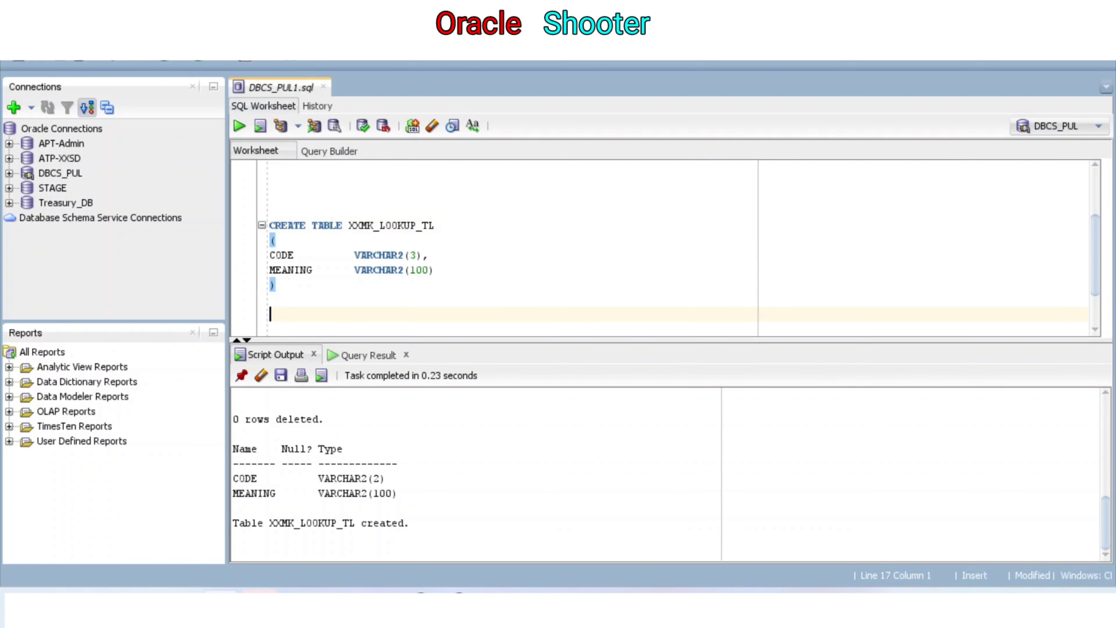
text(SELECT )
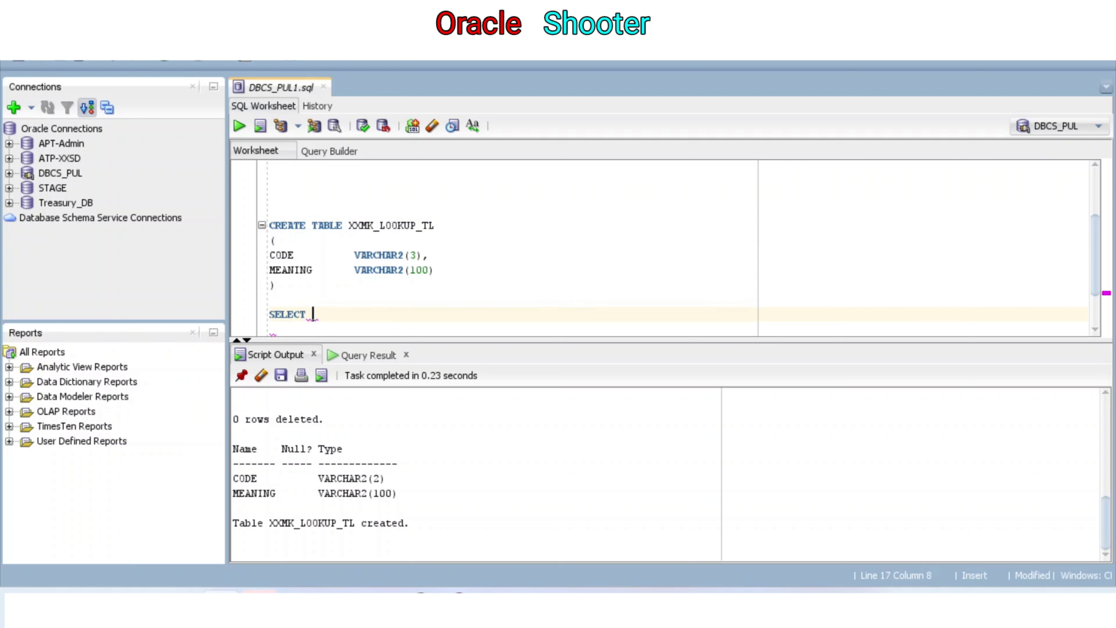
text(* from)
text(XXMK_LOOKUP_TL)
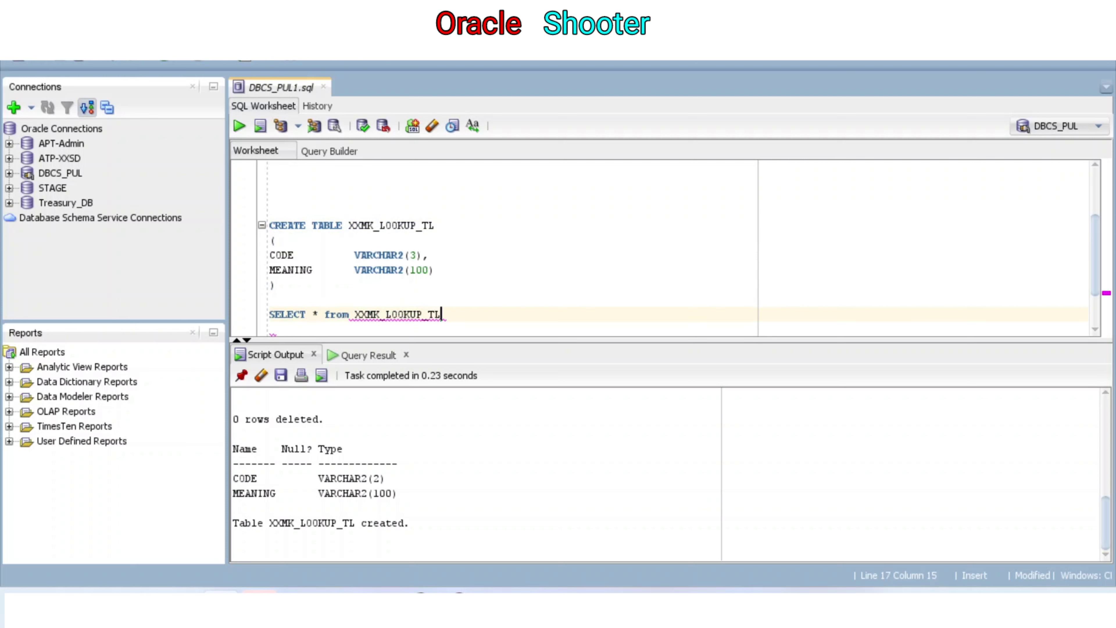
text(;)
key(Up)
key(Up)
text(;)
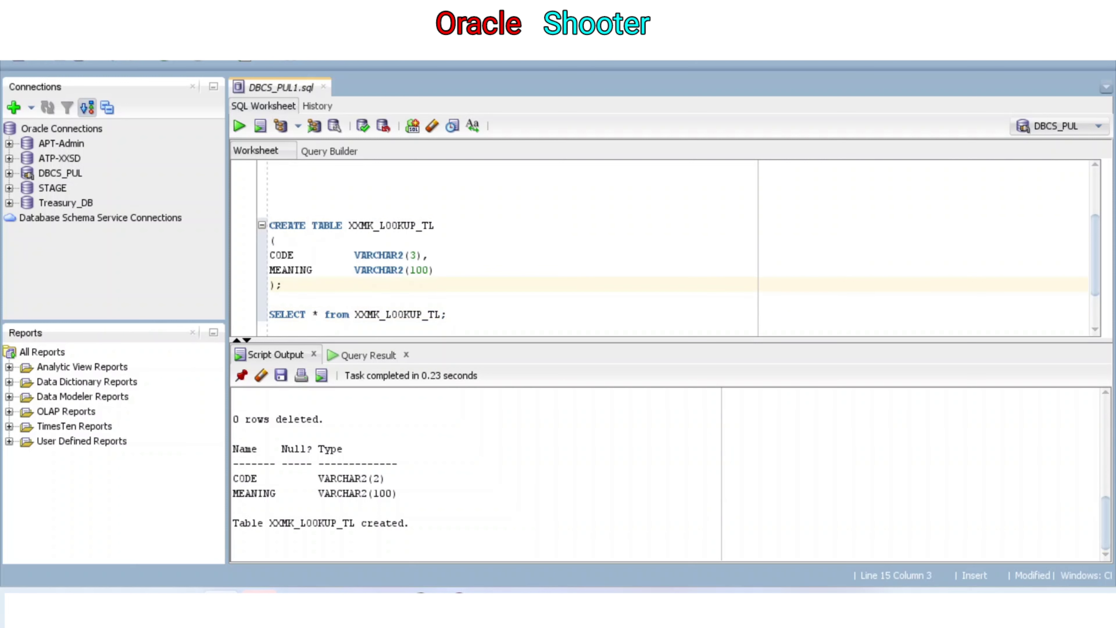
Run only the SELECT query on XXMK_LOOKUP_TL to check the table's contents.
key(Down)
key(Down)
key(shift+End)
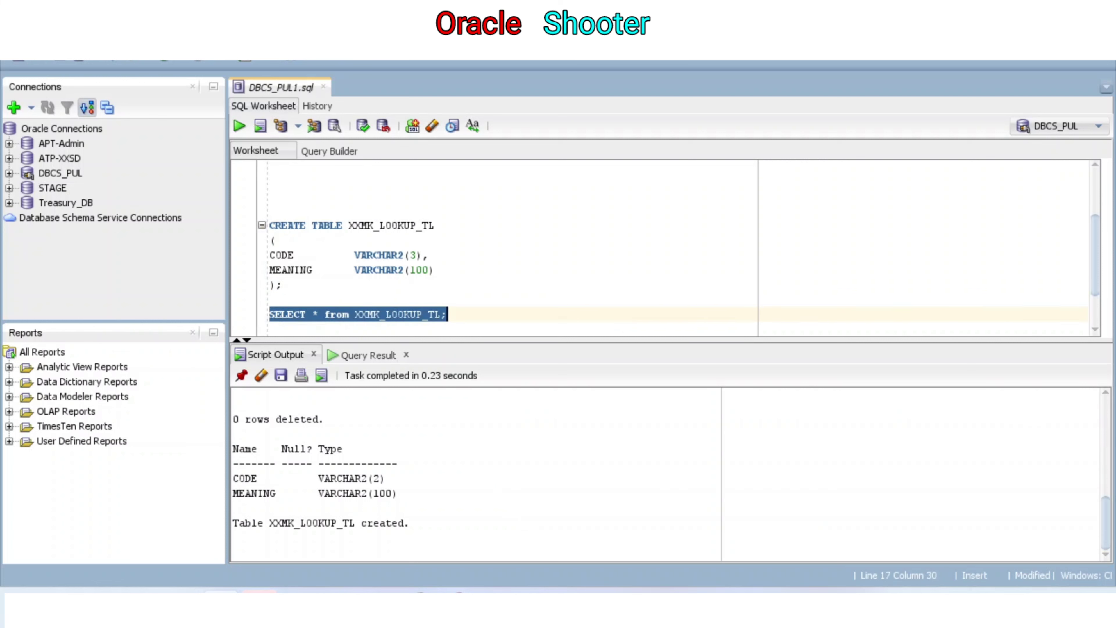
key(ctrl+Return)
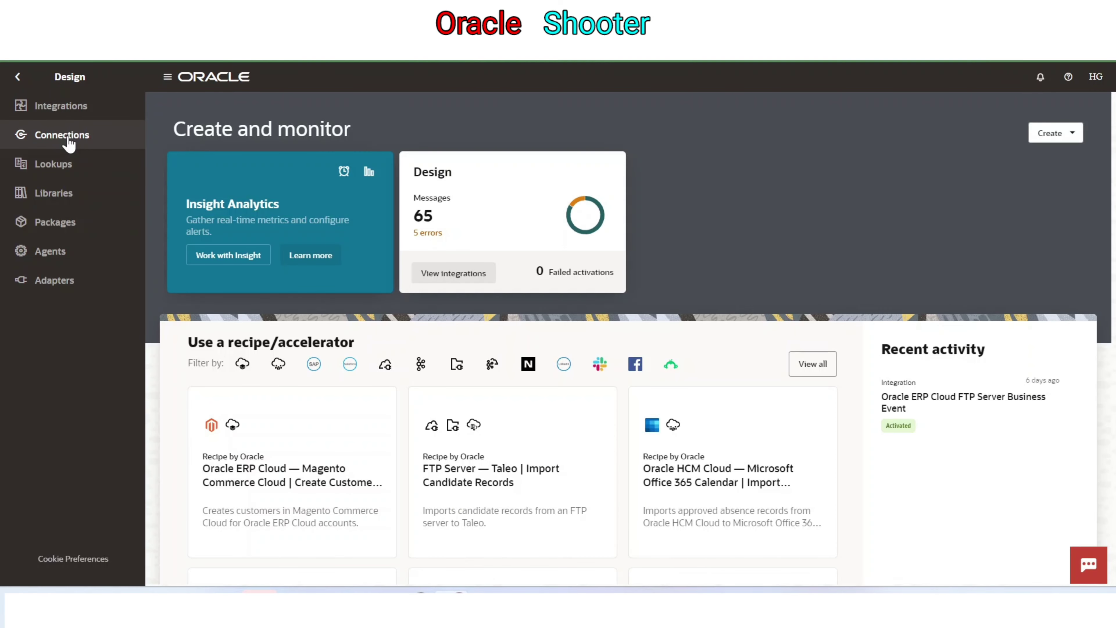
Start a new scheduled orchestration integration and name it 1_INSERT_DATA_INTO_TABLE_SCH.
click(72, 115)
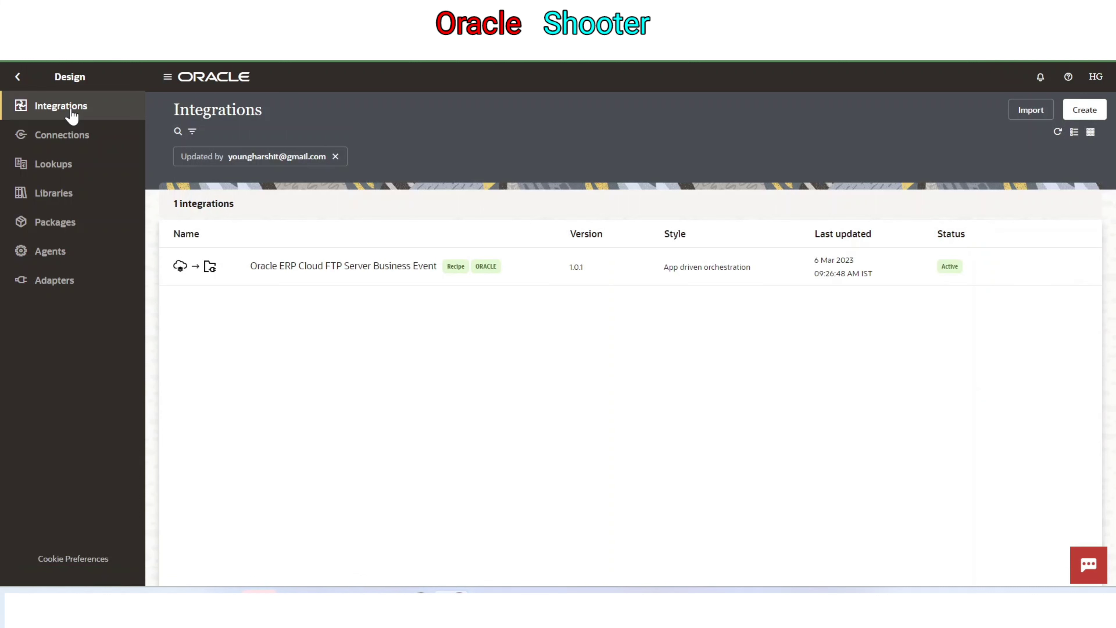
click(1091, 113)
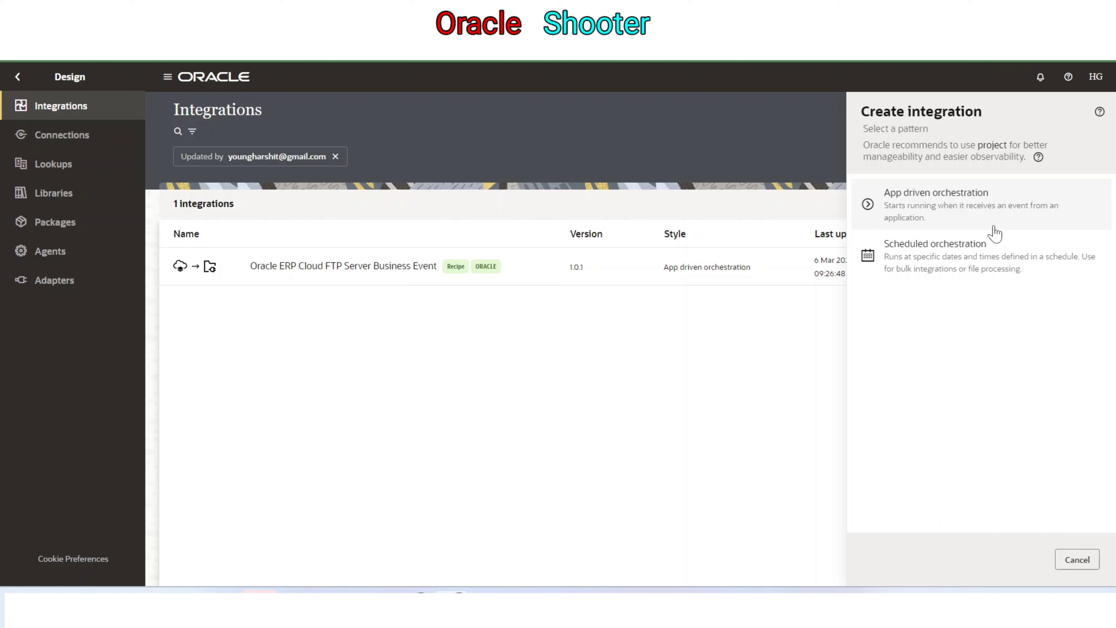
click(926, 264)
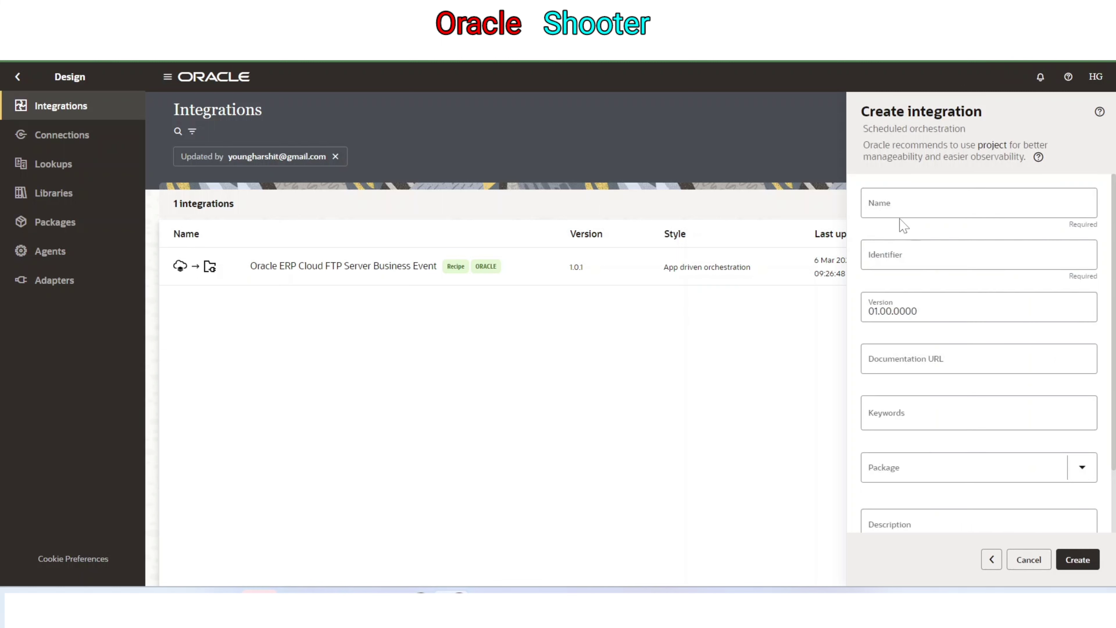
click(904, 222)
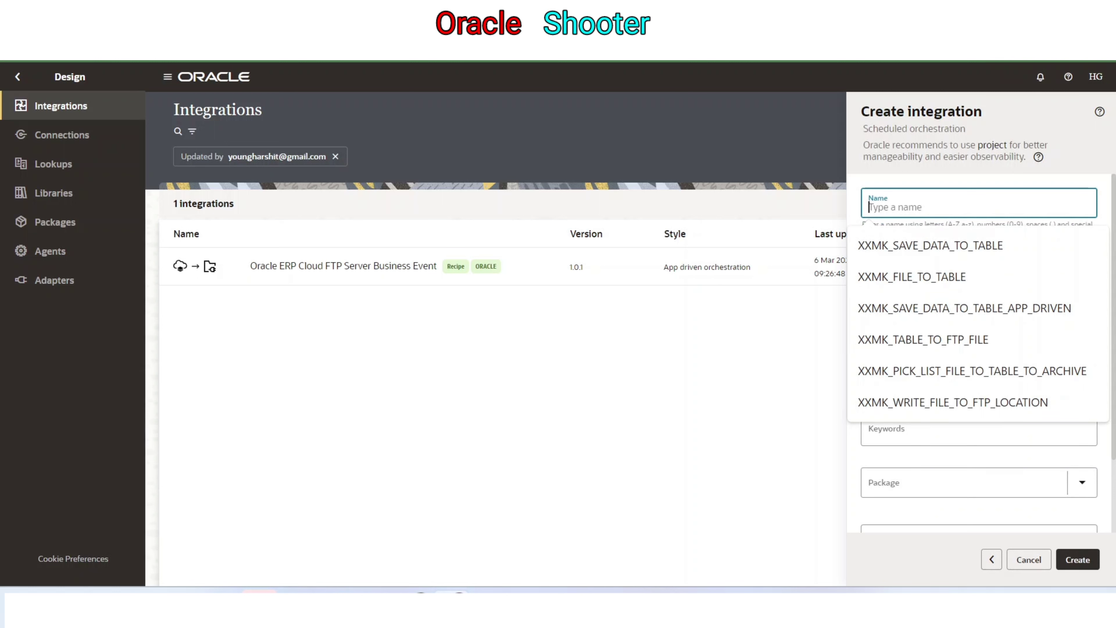
text(1_INSERT_DATA_INTO_TABLE_SCH)
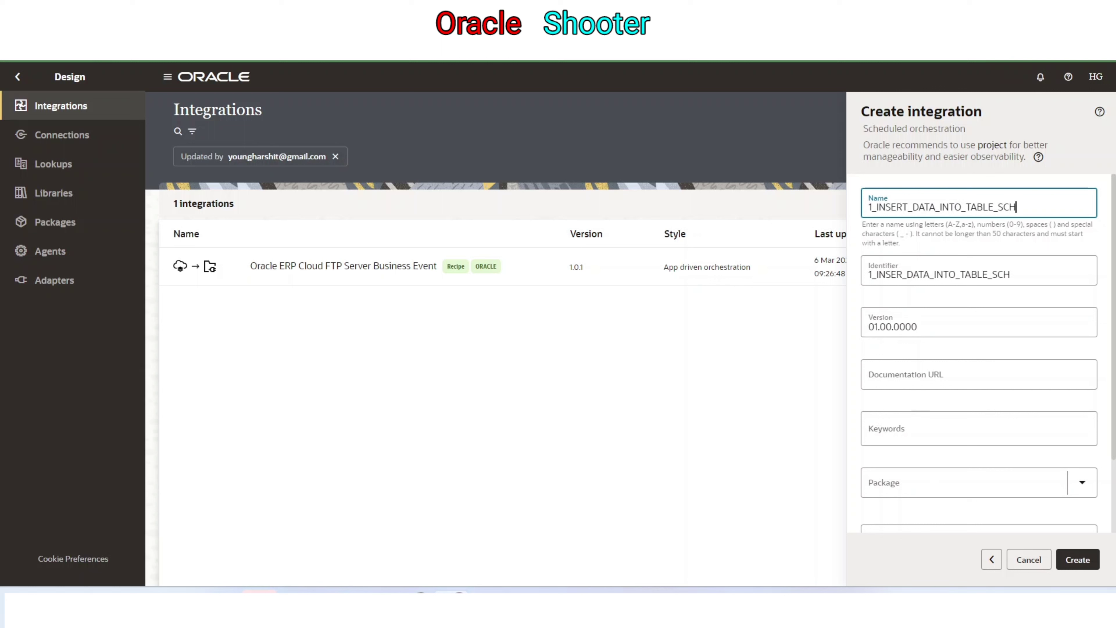
Enter the integration's description as "Use Case : - Insert data into the table by using the Scheduled Orchestration".
scroll(917, 457, down, 2)
click(1079, 401)
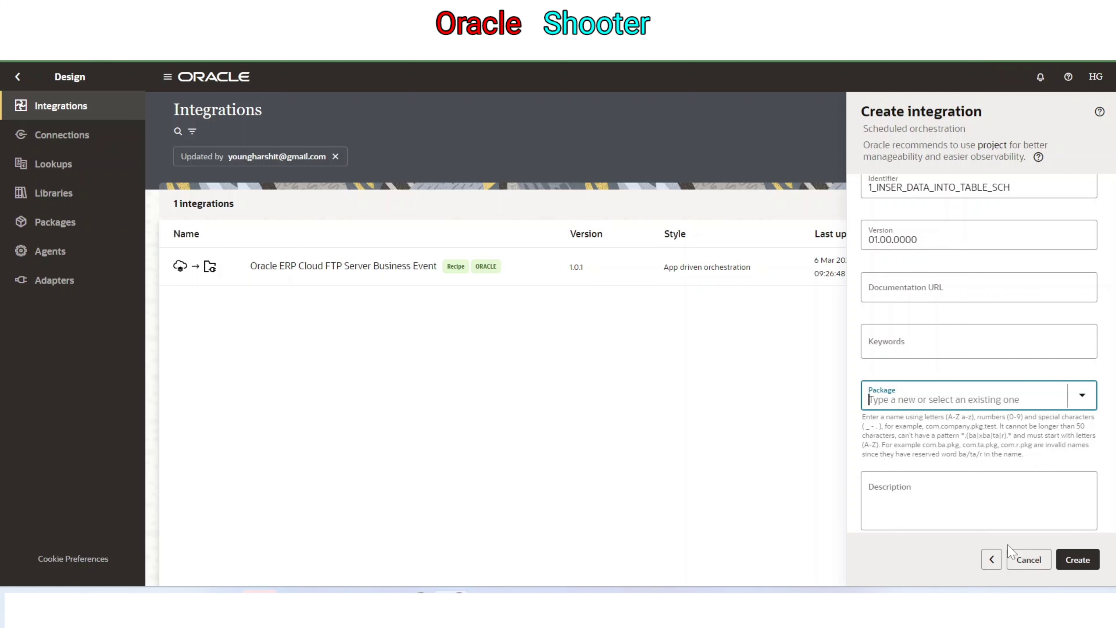
click(1075, 563)
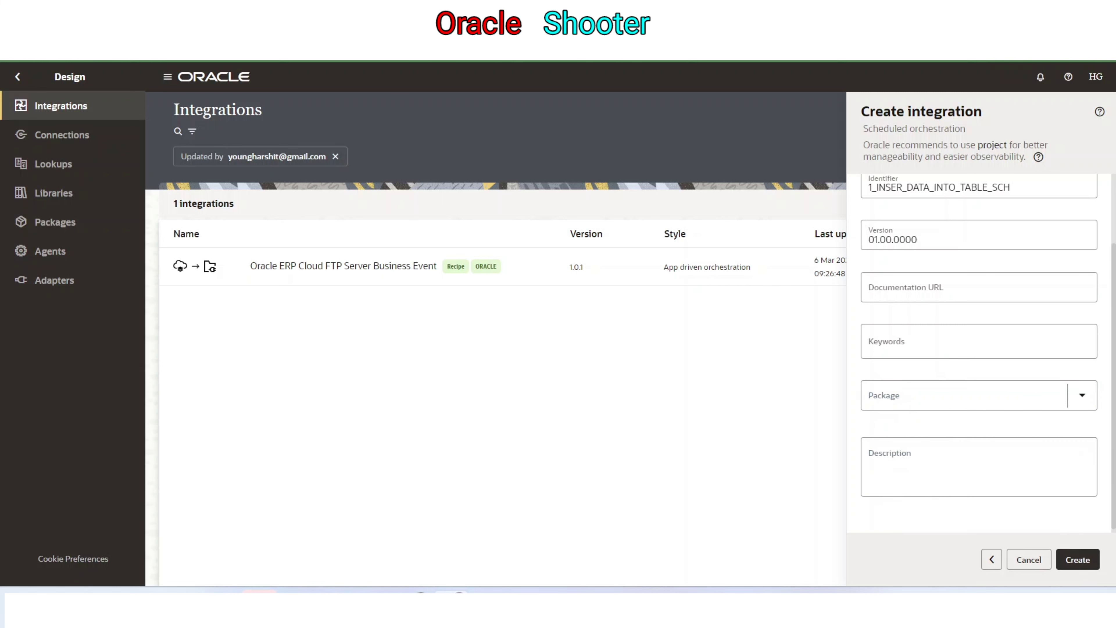
click(885, 459)
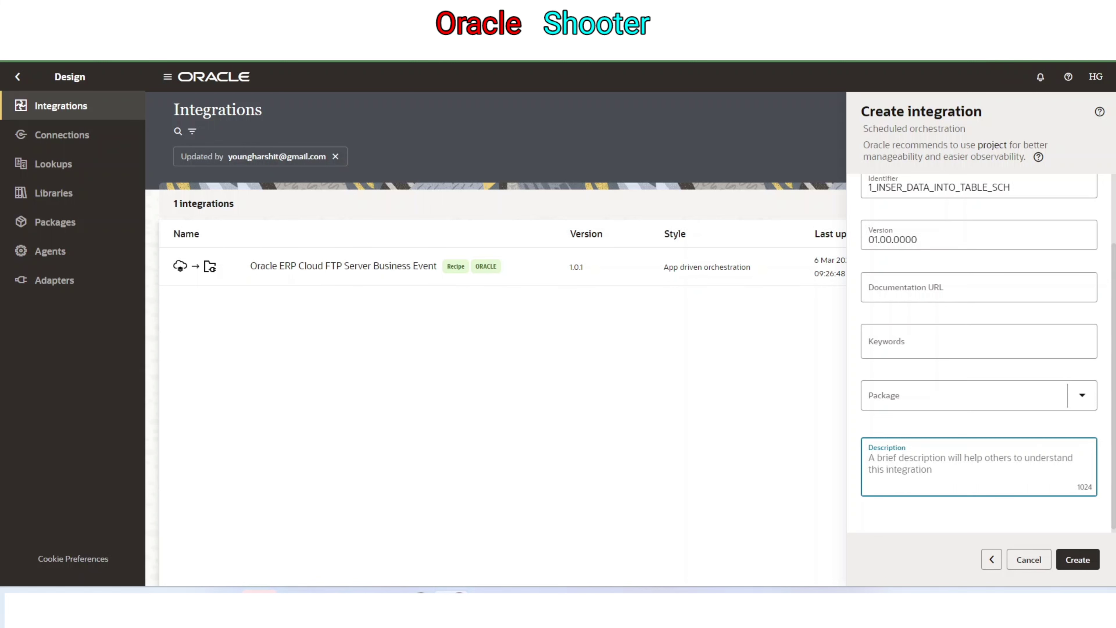
text(Use Case : - Insert dat)
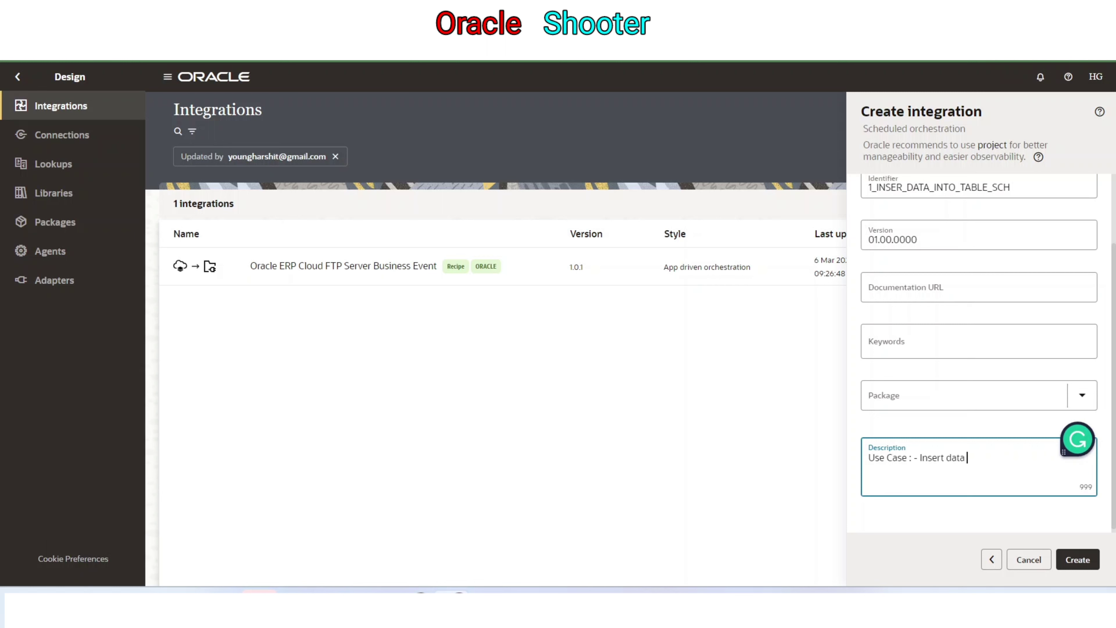
text(able by using Sch)
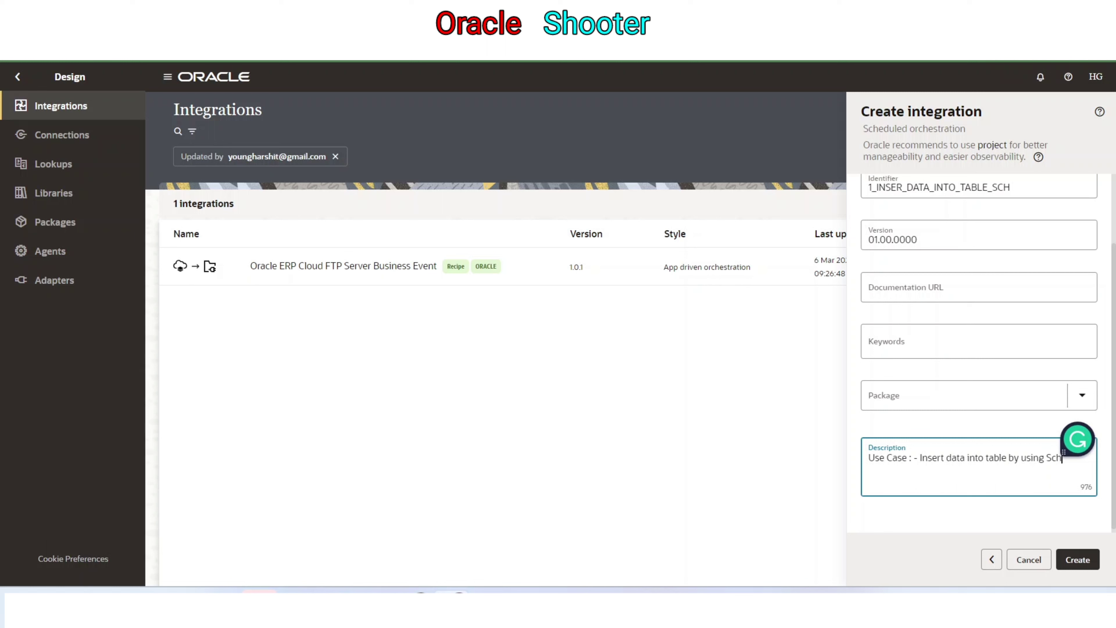
text(duled Orchestration)
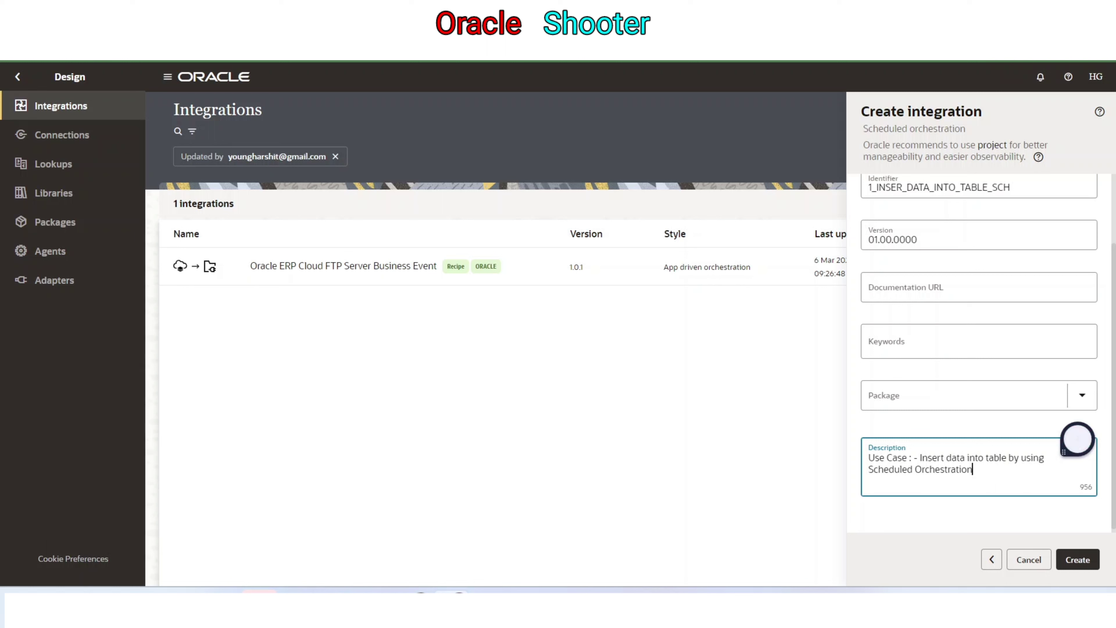
click(1045, 458)
text(the)
click(986, 458)
text(the)
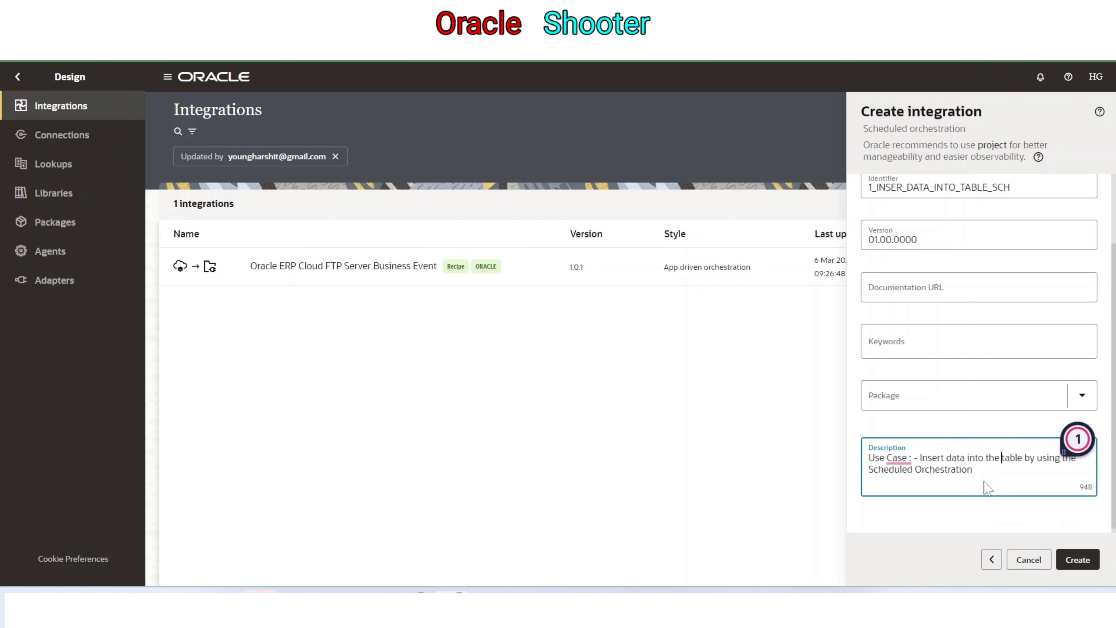
Change the integration's name to XX_INSERT_DATA_INTO_TABLE_SCH and create the integration.
click(1091, 566)
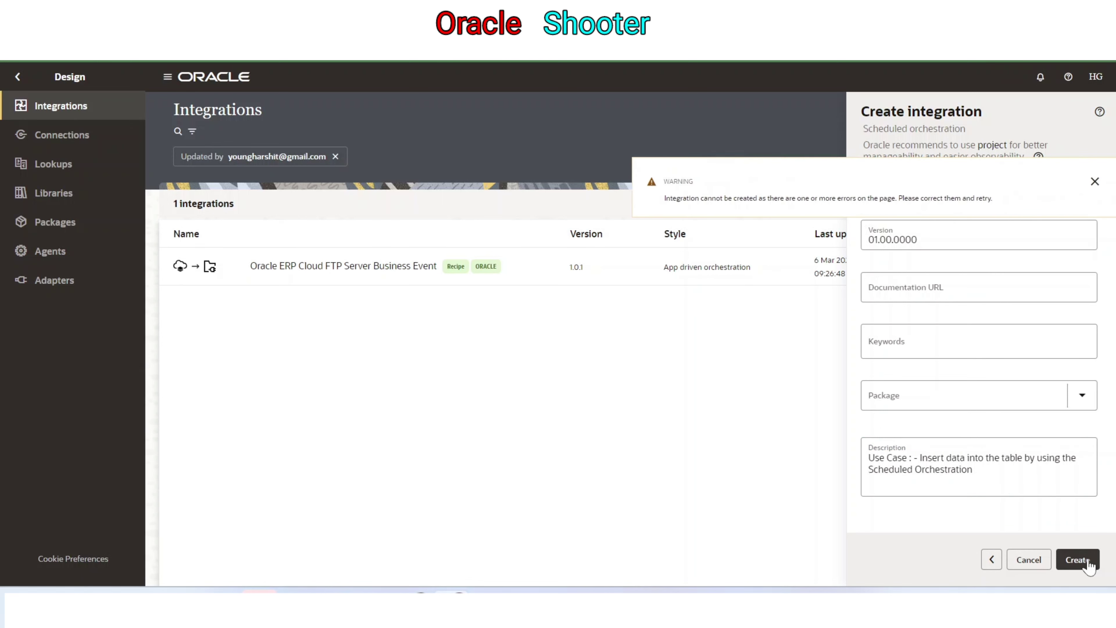
click(878, 206)
text(_INSERT_DATA_INTO_TABLE_SCH)
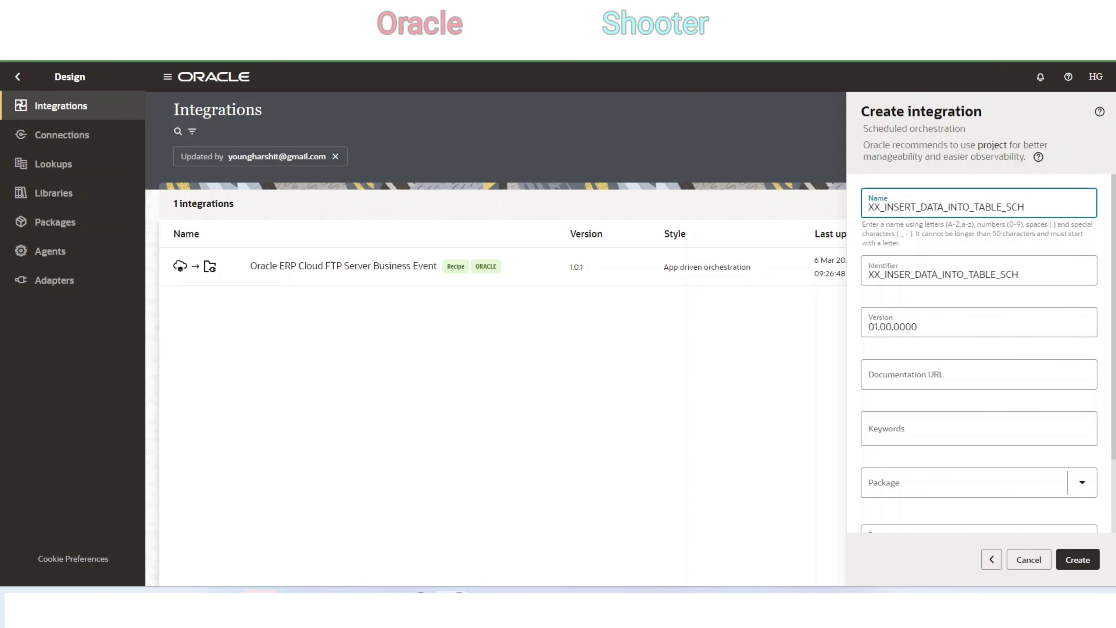
click(1079, 560)
click(1080, 563)
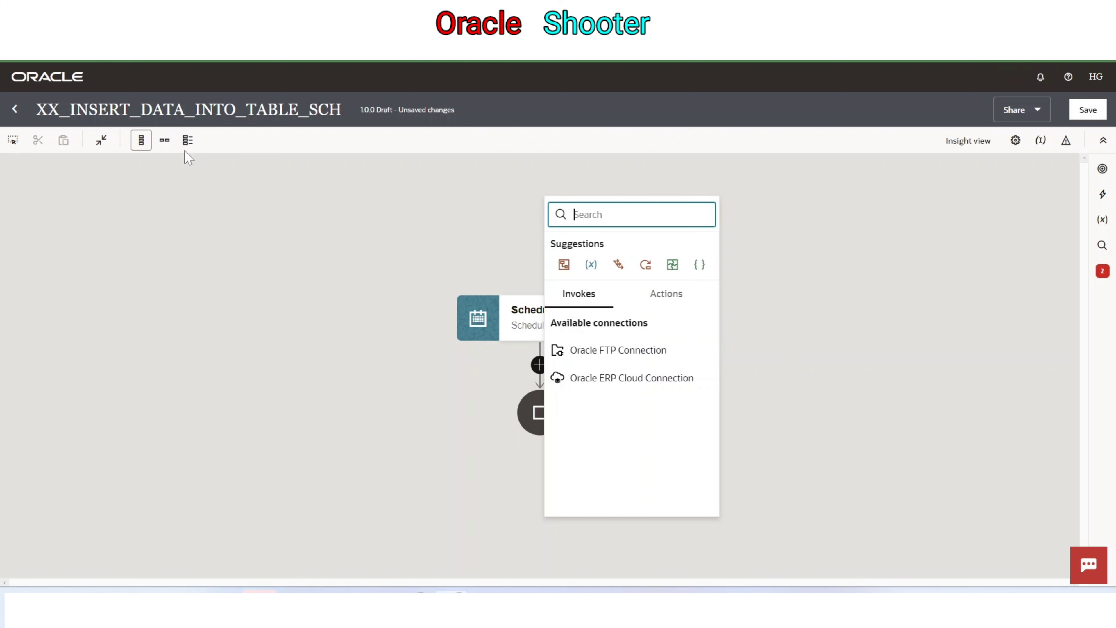
Switch the integration canvas to the horizontal layout and check which connections can be invoked after the Schedule element.
click(162, 145)
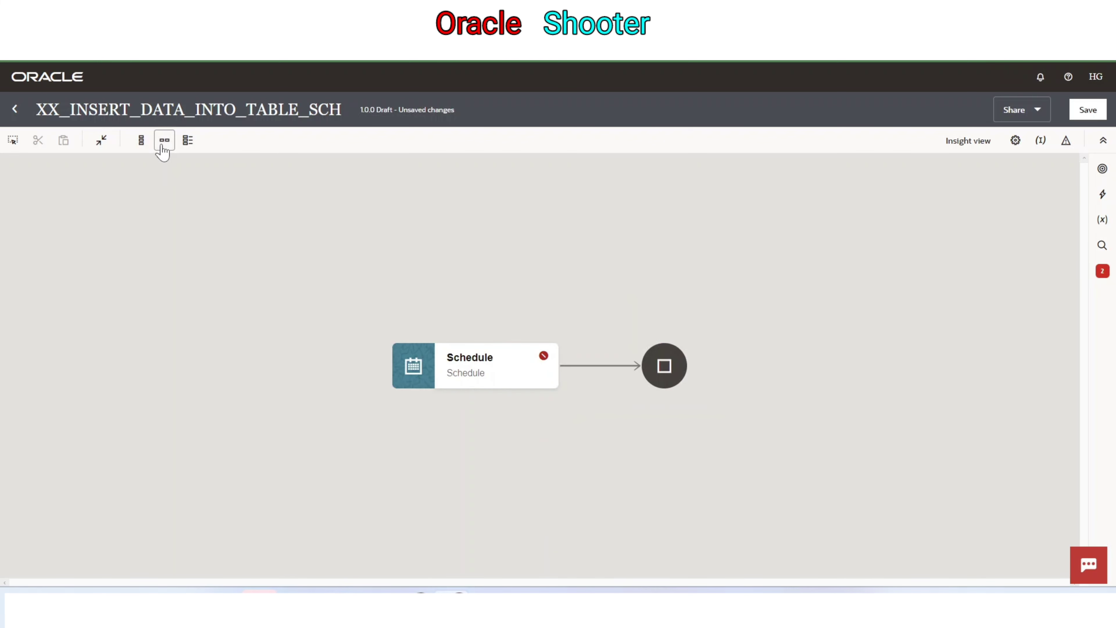
drag(520, 432, 275, 344)
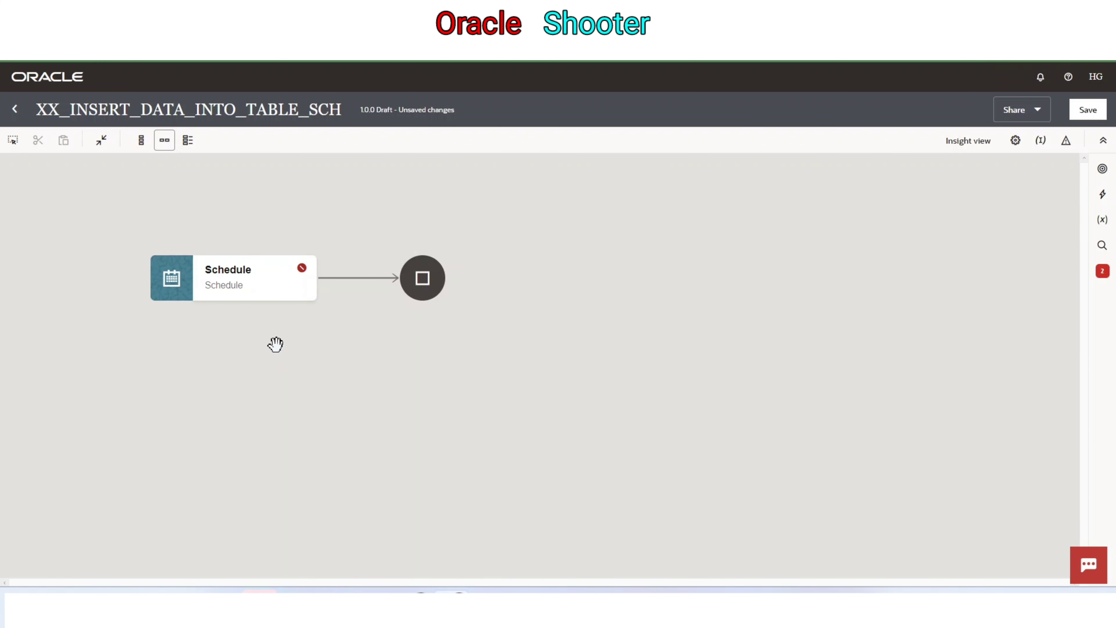
click(357, 277)
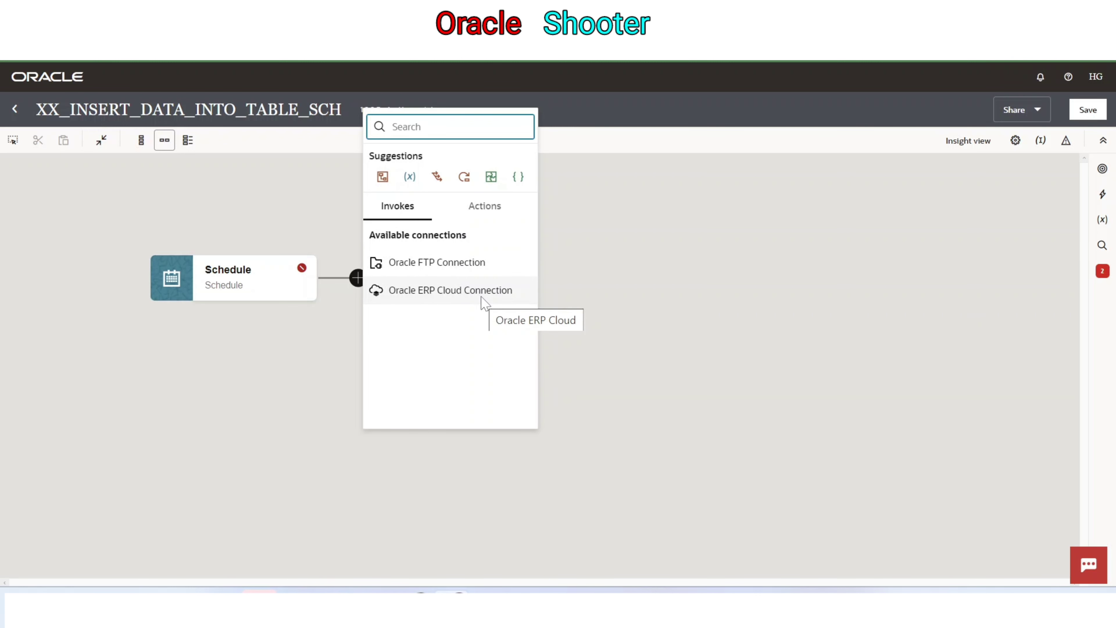
click(647, 332)
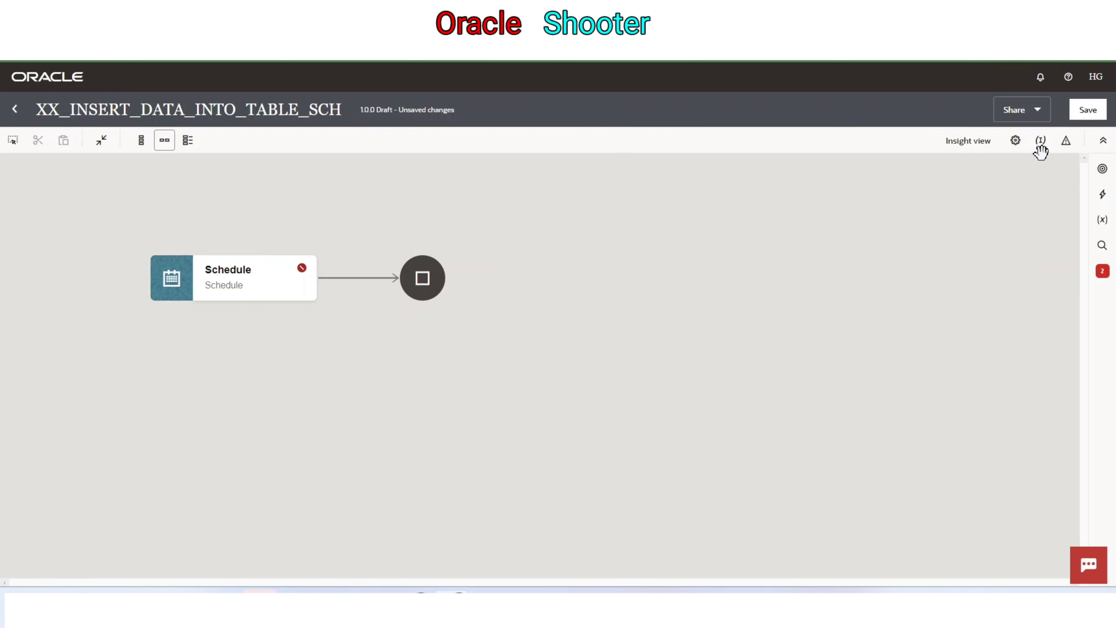
Save the XX_INSERT_DATA_INTO_TABLE_SCH integration and return to the list of integrations.
click(1091, 116)
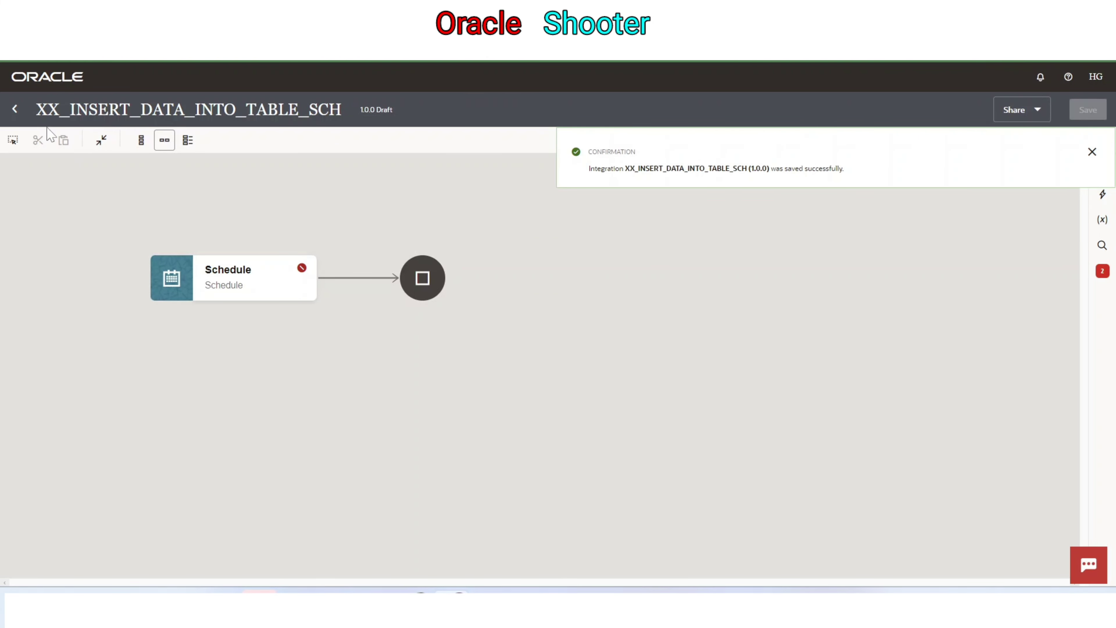
click(15, 109)
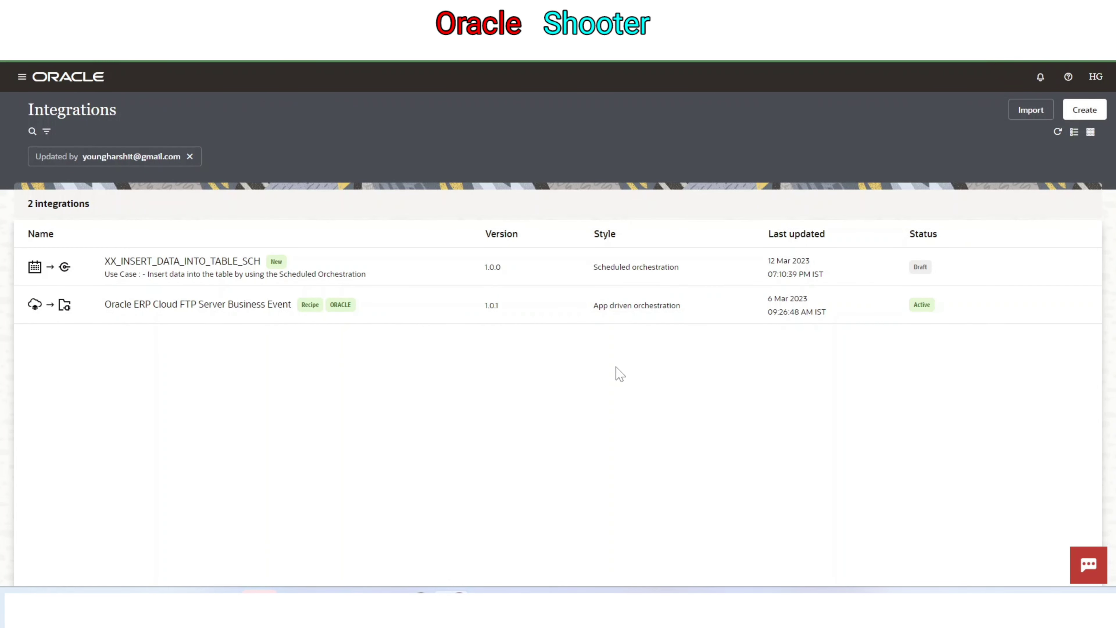
key(alt+Tab)
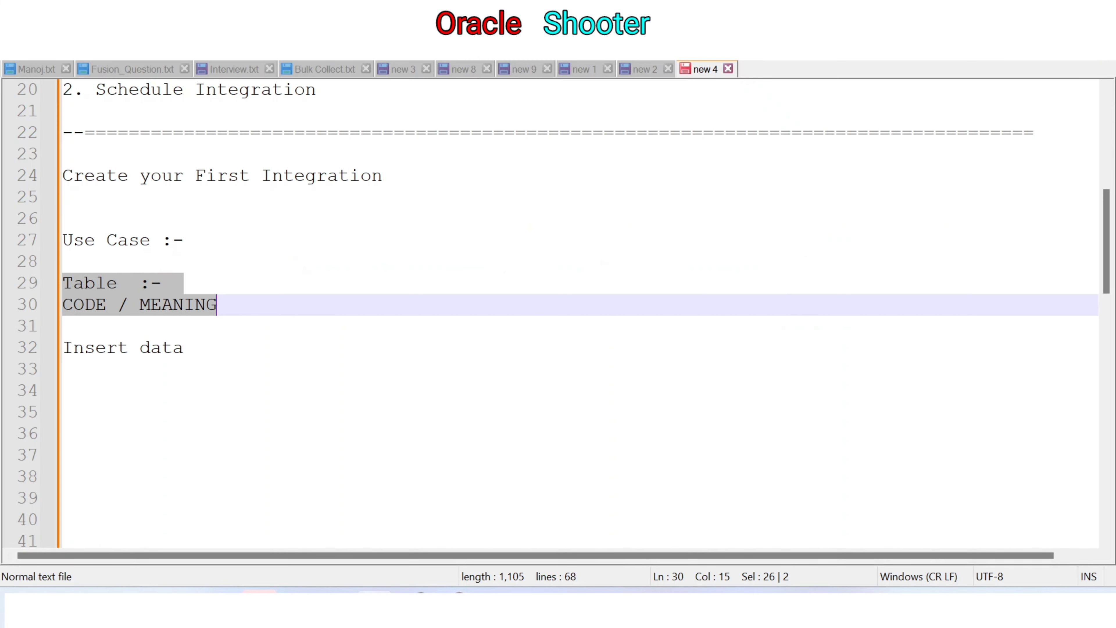
key(alt+Tab)
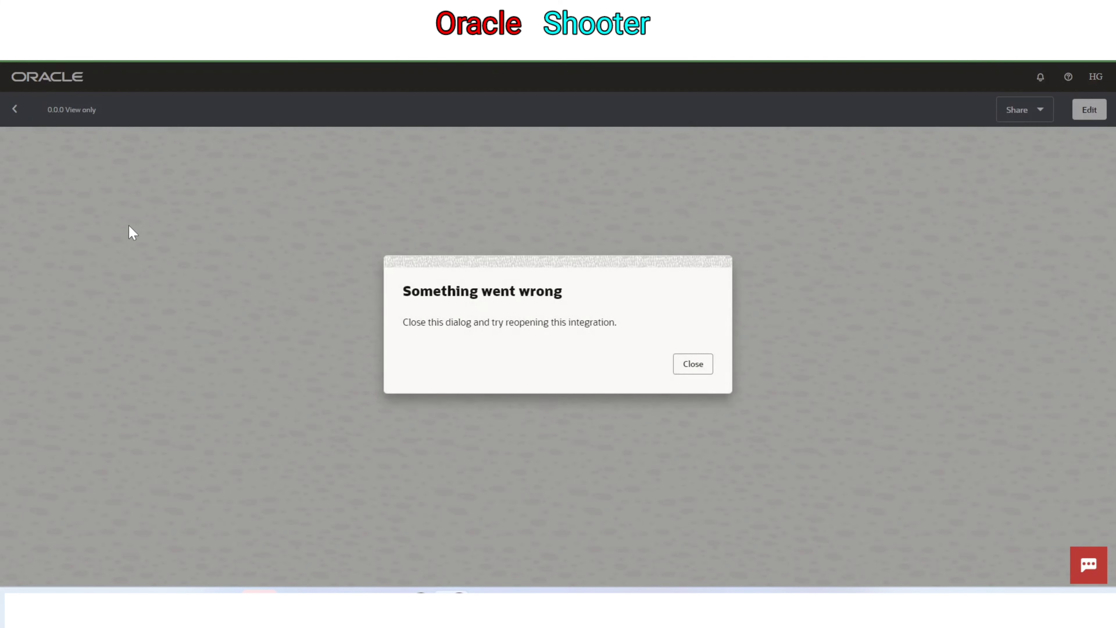
click(695, 365)
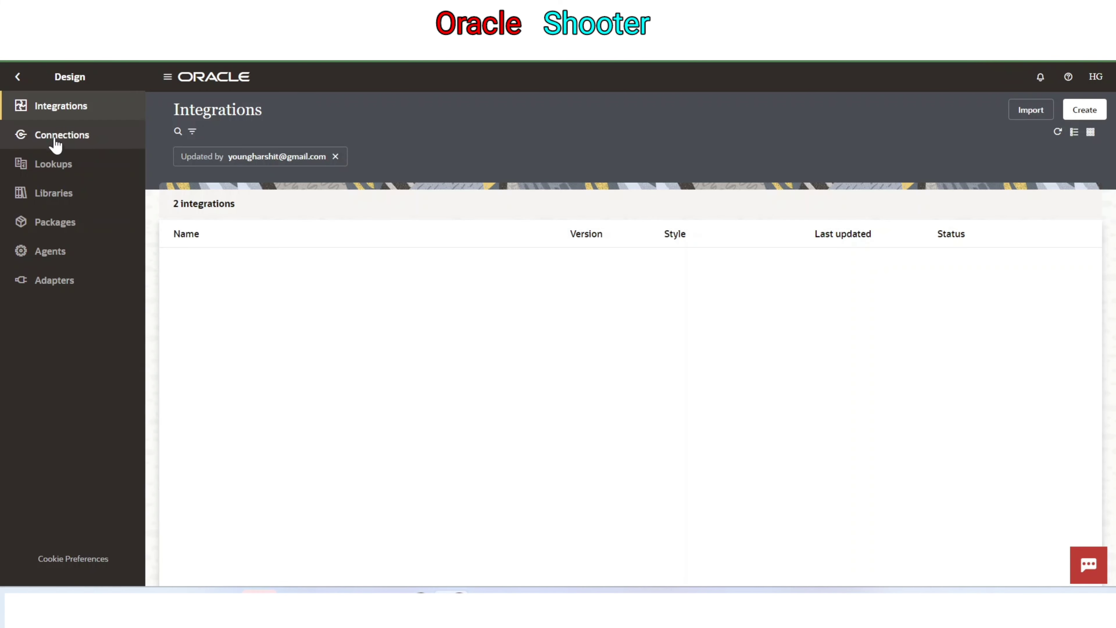
Create a new connection named XX_Oracle_DBCS_Connection with the Oracle DBaaS adapter.
click(72, 140)
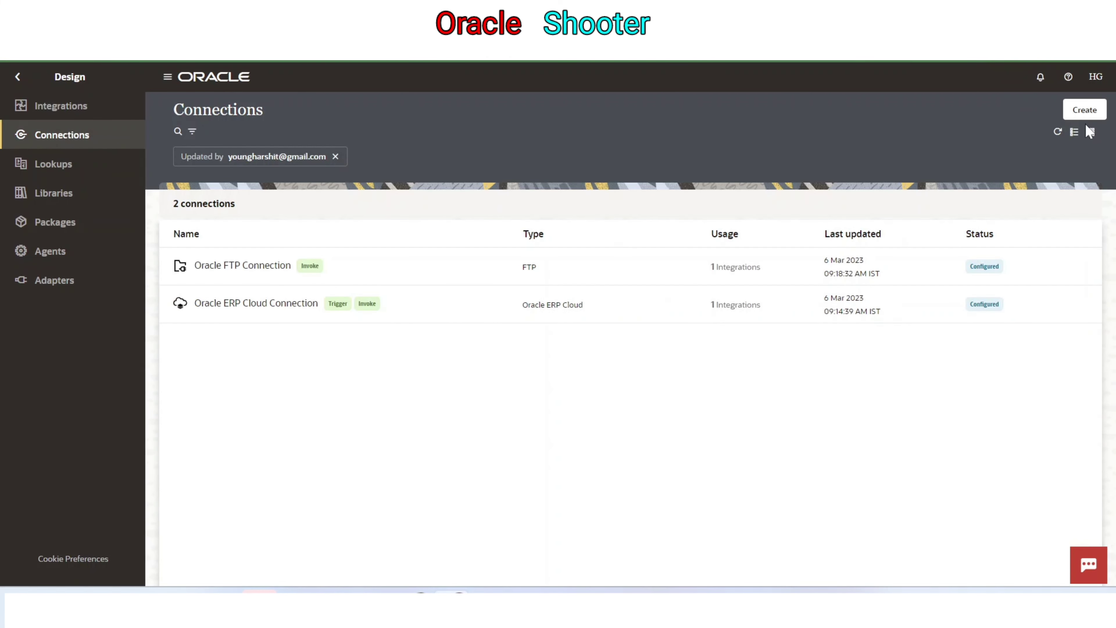
click(1085, 111)
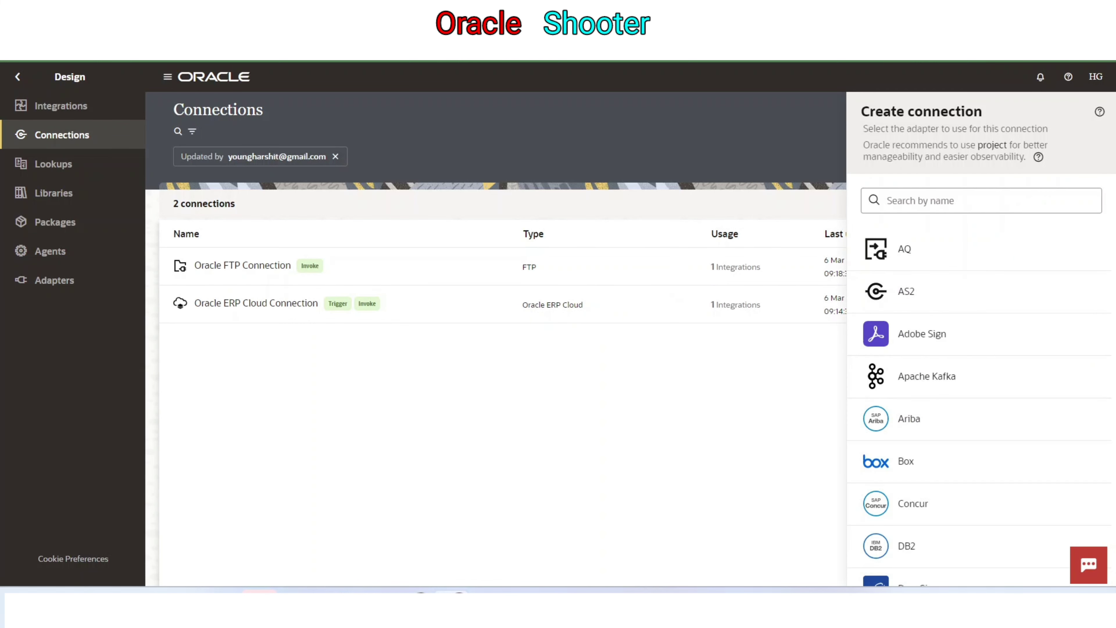
text(Oracle d)
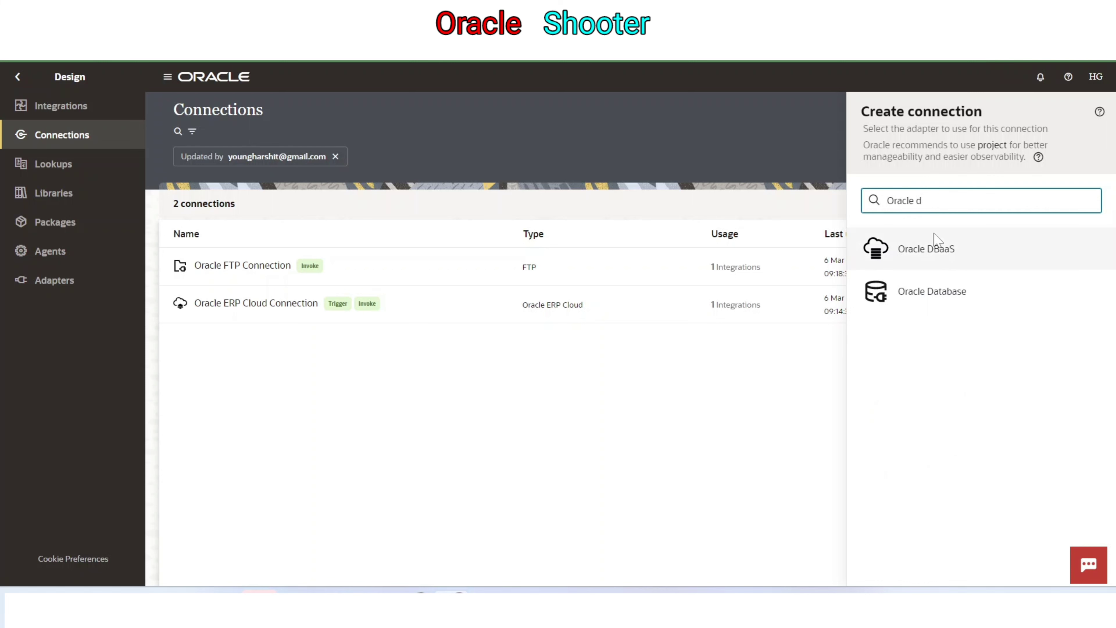
click(940, 250)
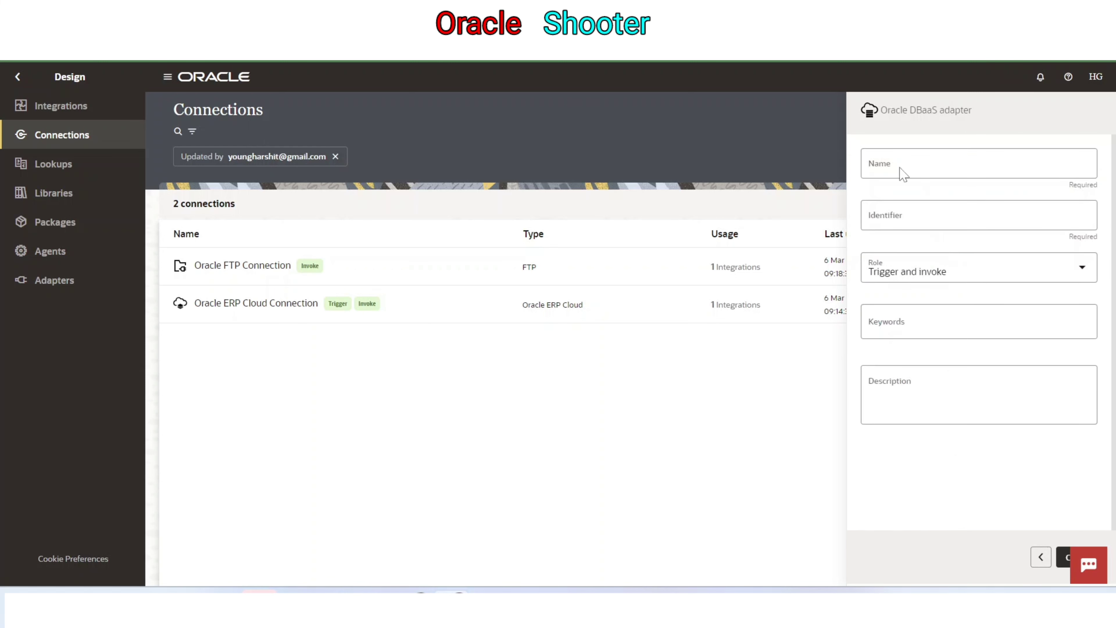
click(885, 163)
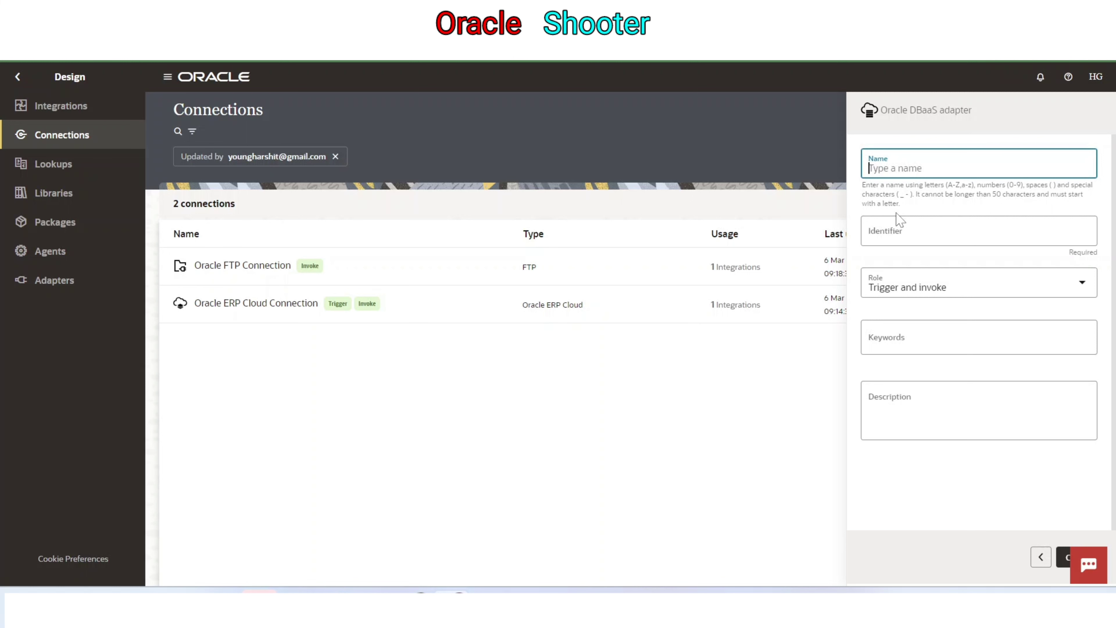
text(XX_Oracle_DBCS_Connection)
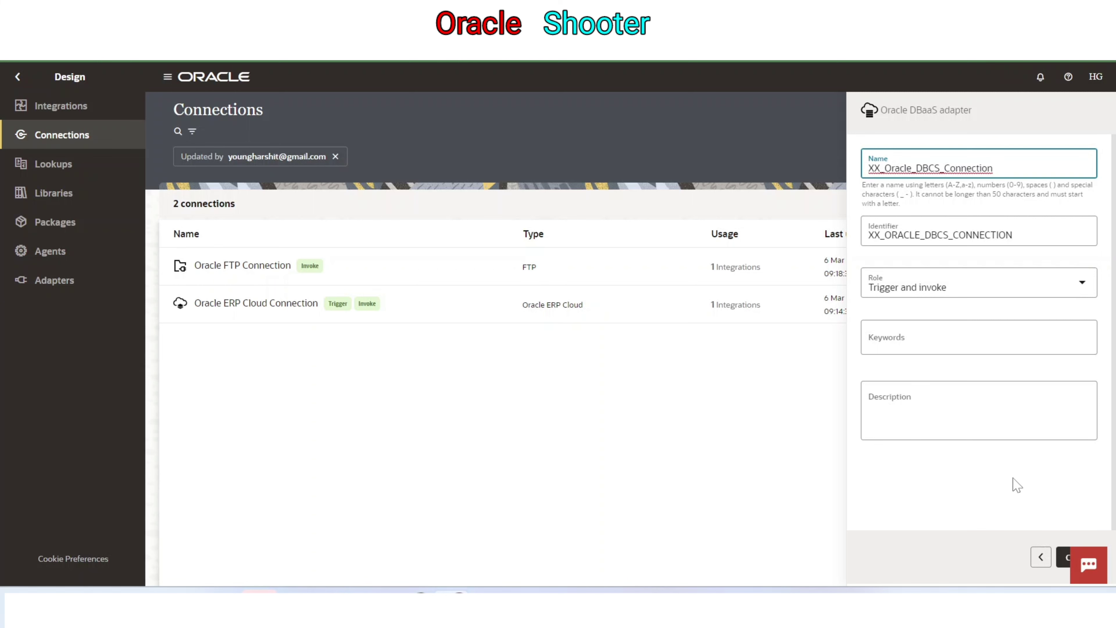
click(1062, 563)
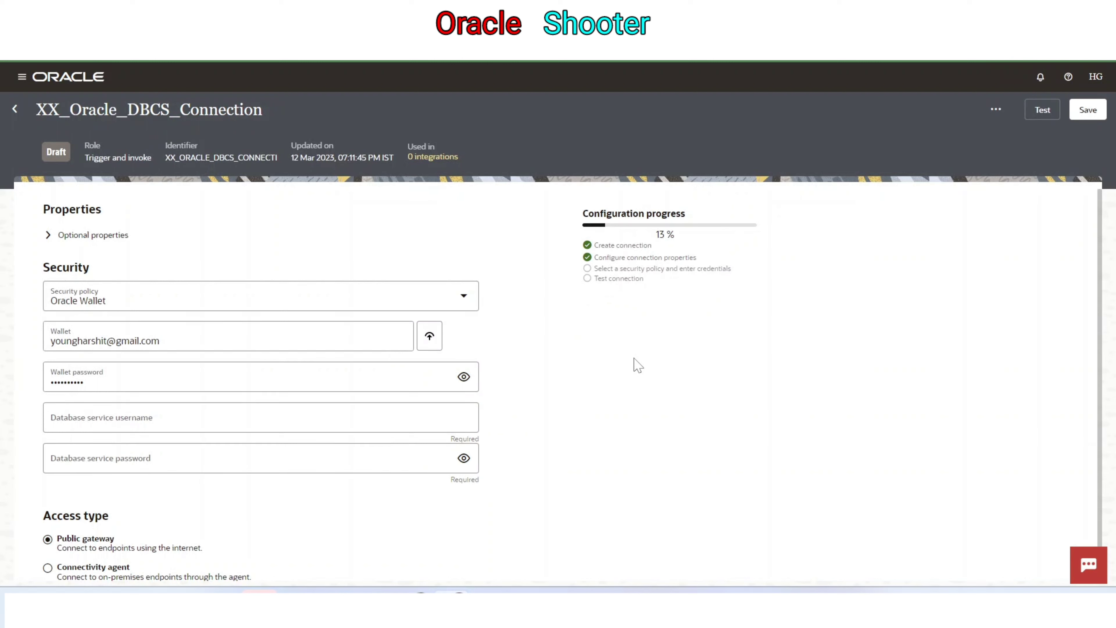
Set the security policy to Username Password Token with connectivity agent group DB_AGENT_GROUP, and test the connection.
click(464, 296)
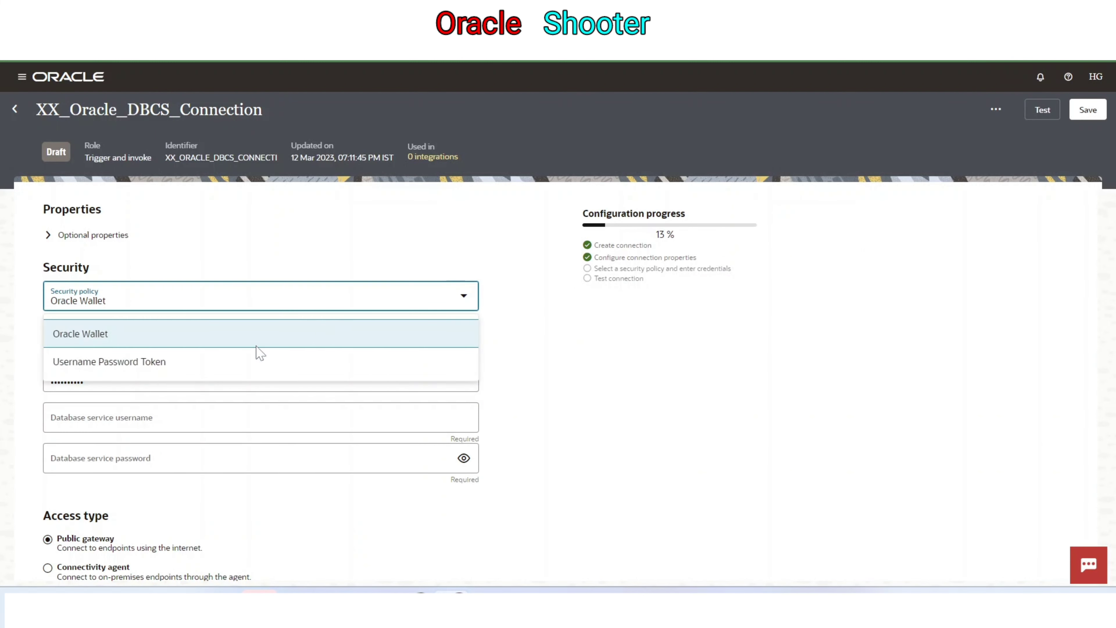
click(118, 369)
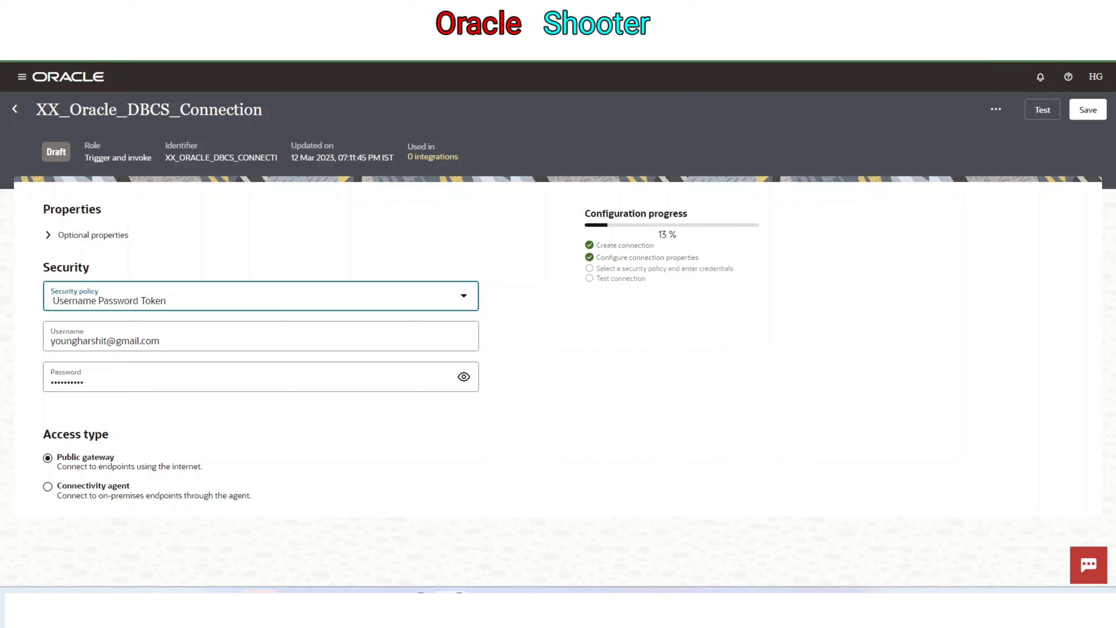
click(48, 487)
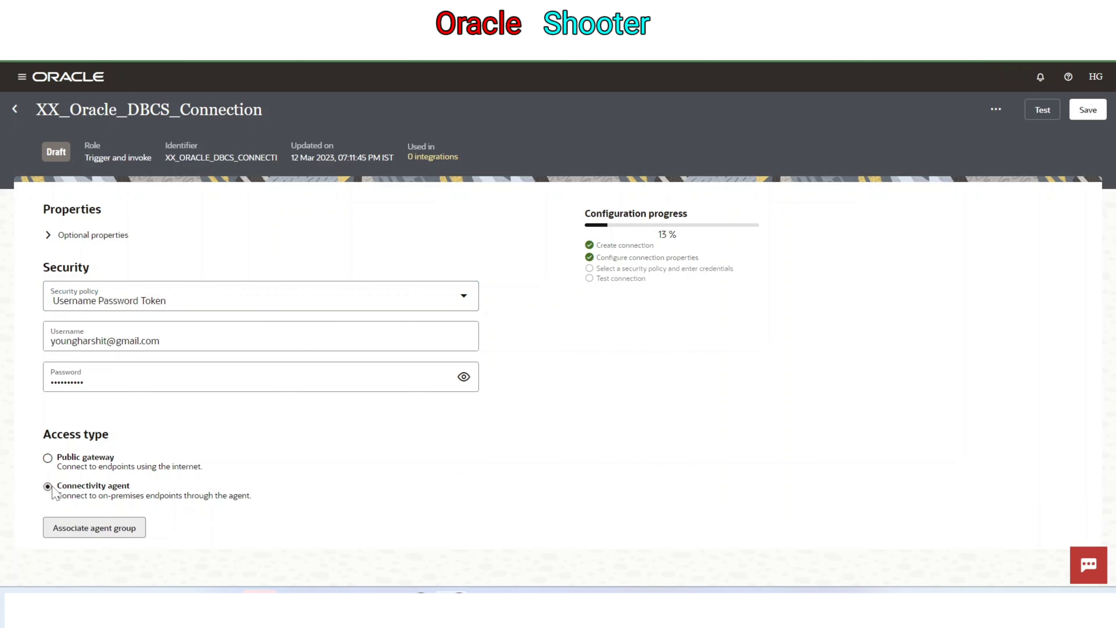
click(104, 533)
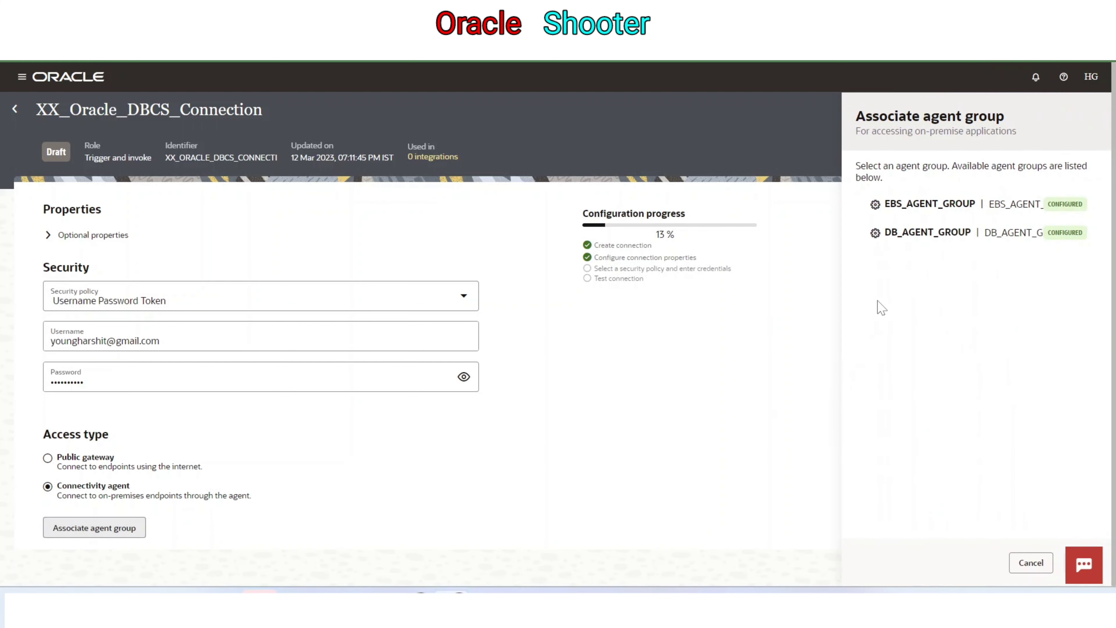
click(943, 235)
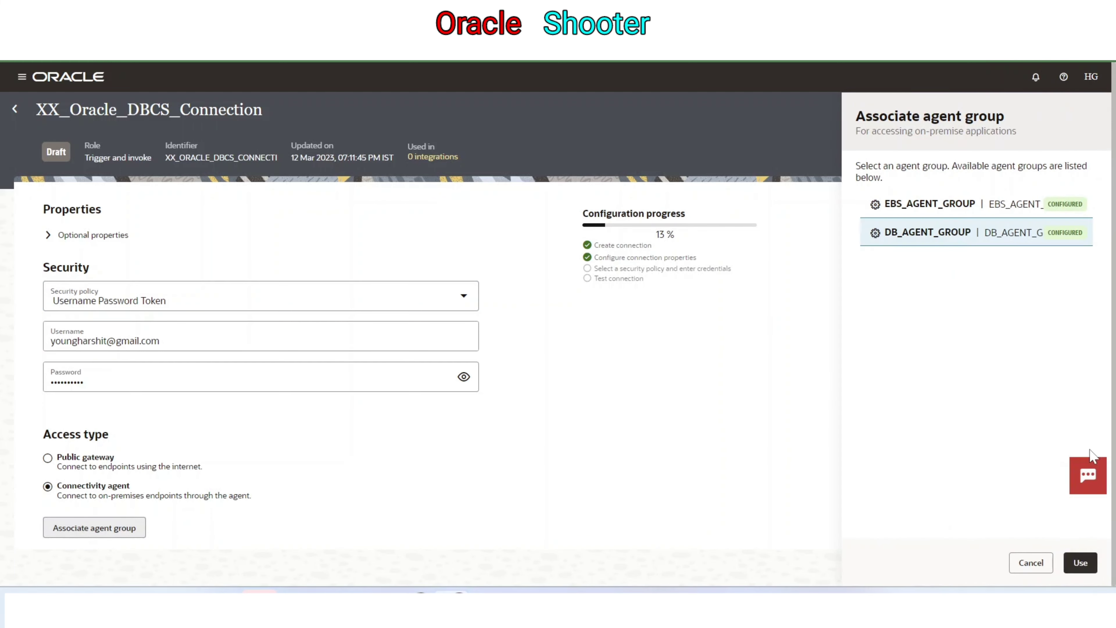
click(1081, 565)
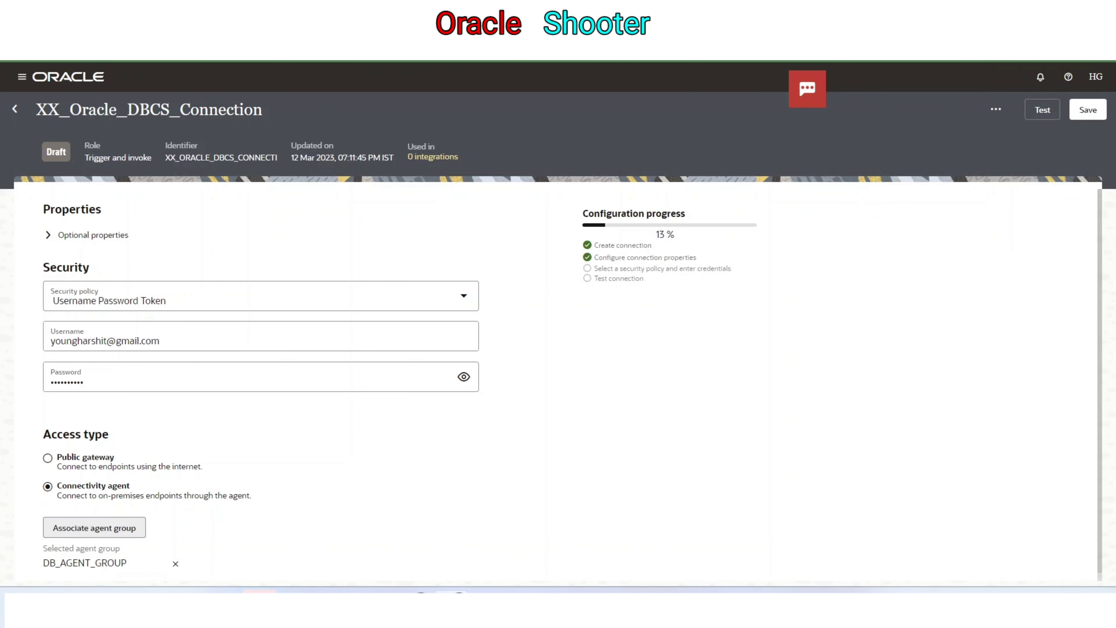
click(1043, 113)
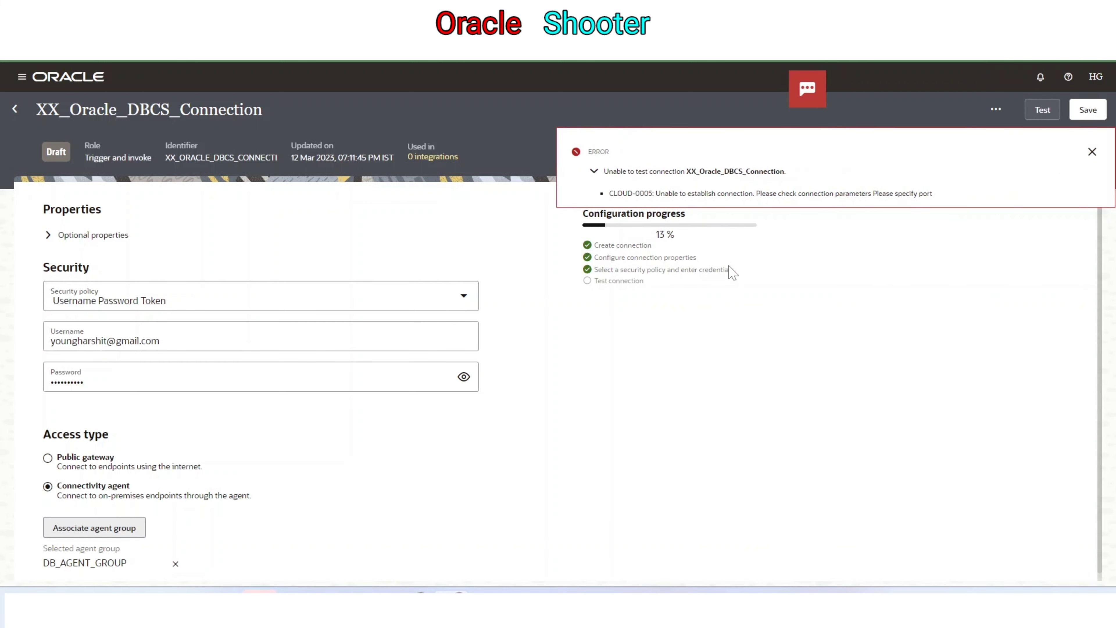
click(1093, 151)
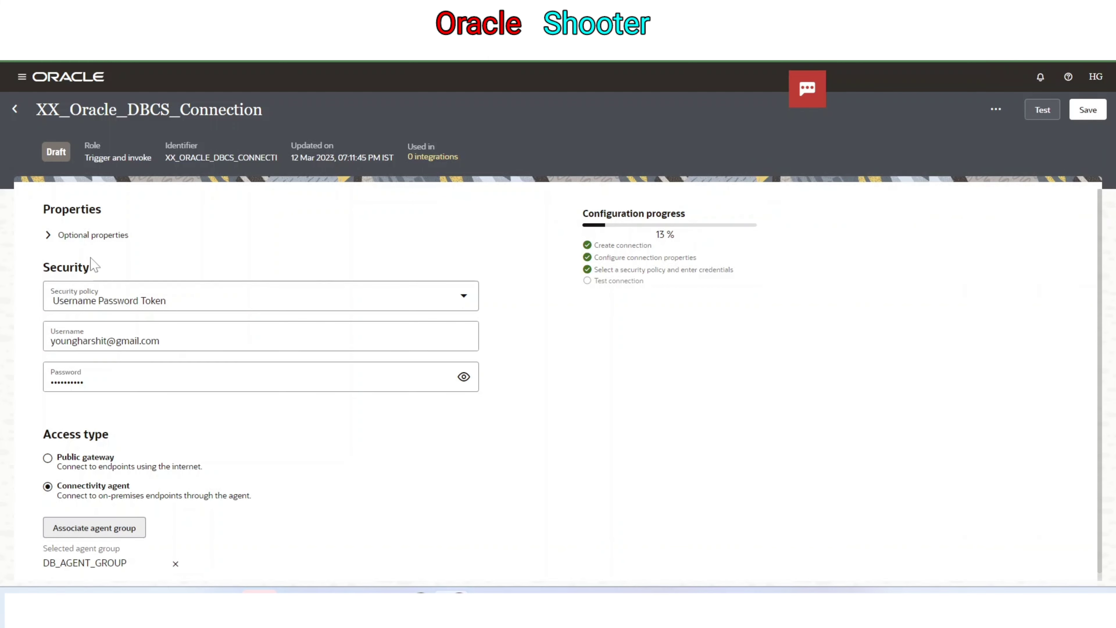
Enter host 144.24.143.250, port 1521, service name DBCS01_hyd1nf.sub03030914500.vcn.oraclevcn.com and username sys as sysdba for the connection.
click(48, 235)
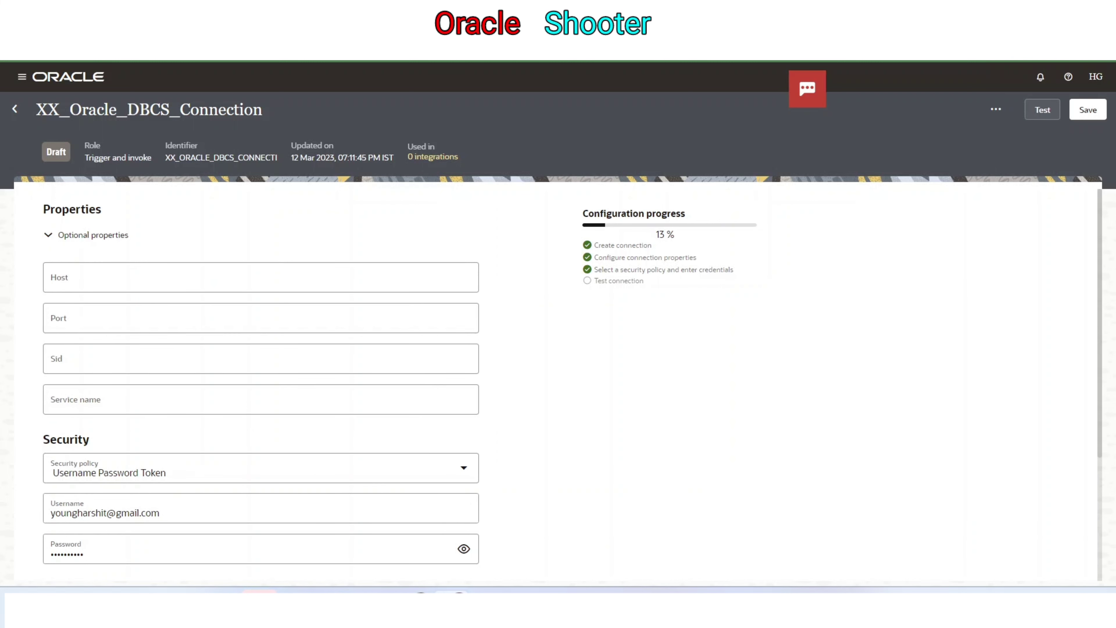
click(261, 277)
key(alt+Tab)
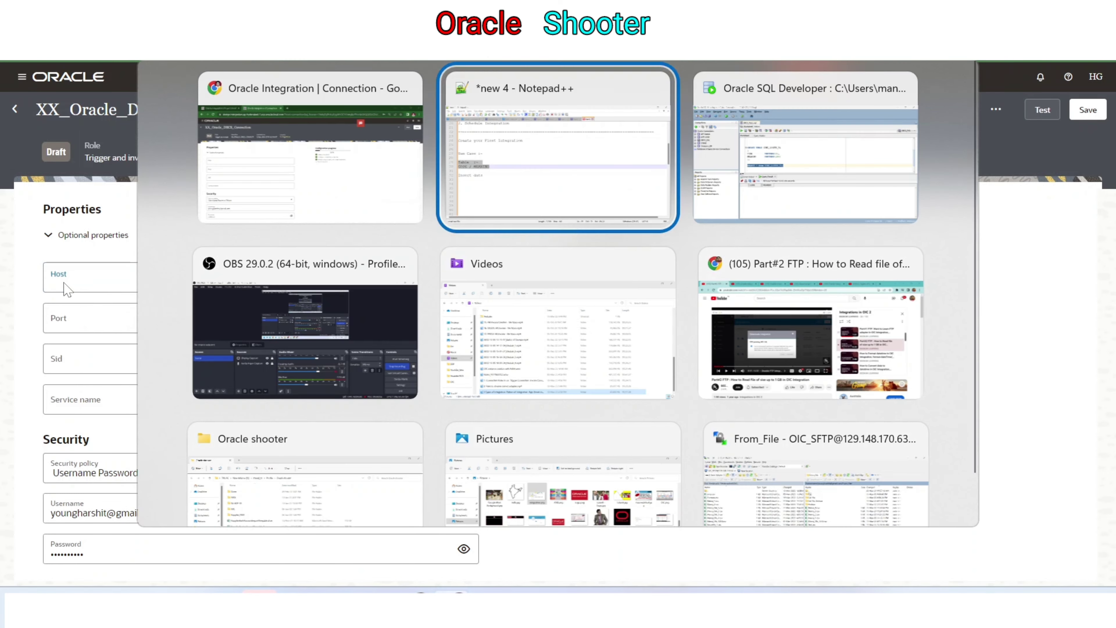
text(144.24.143.250)
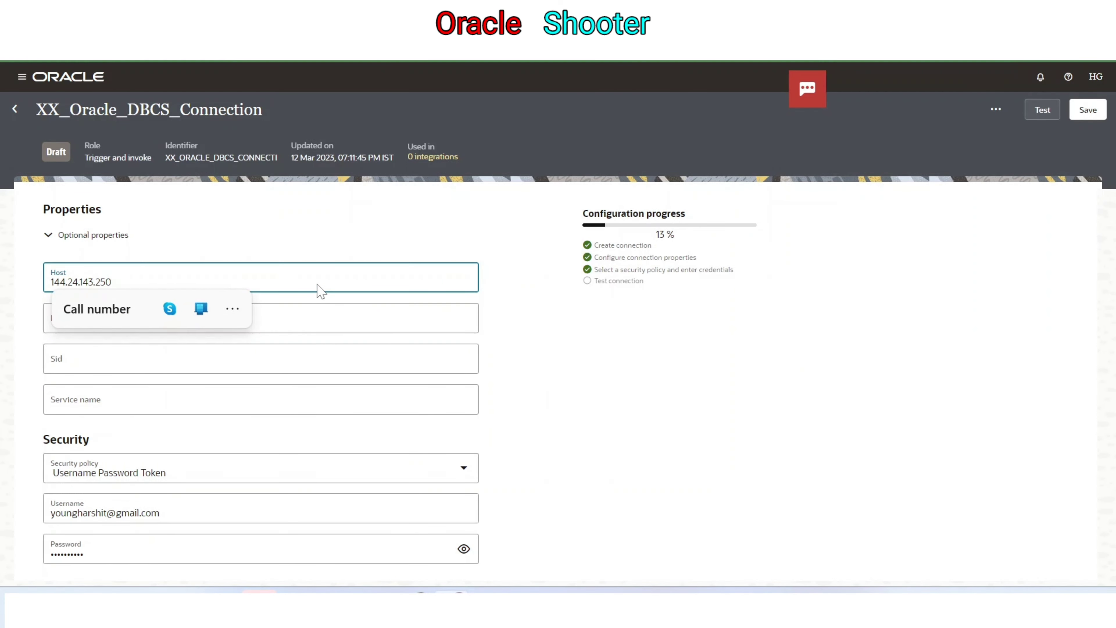
key(Tab)
text(1521)
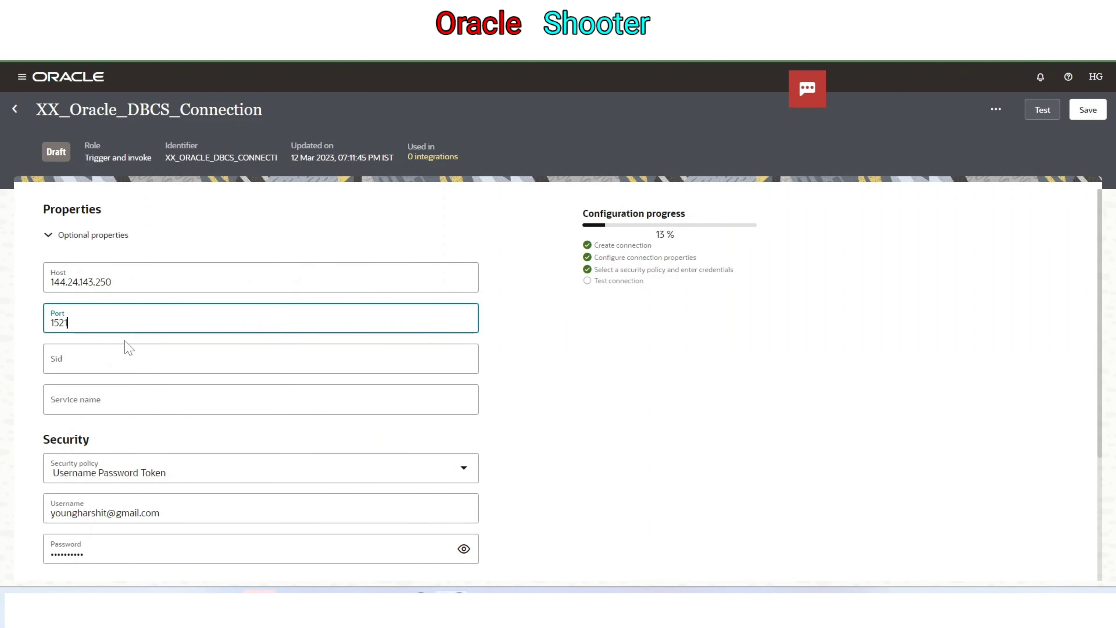
click(81, 403)
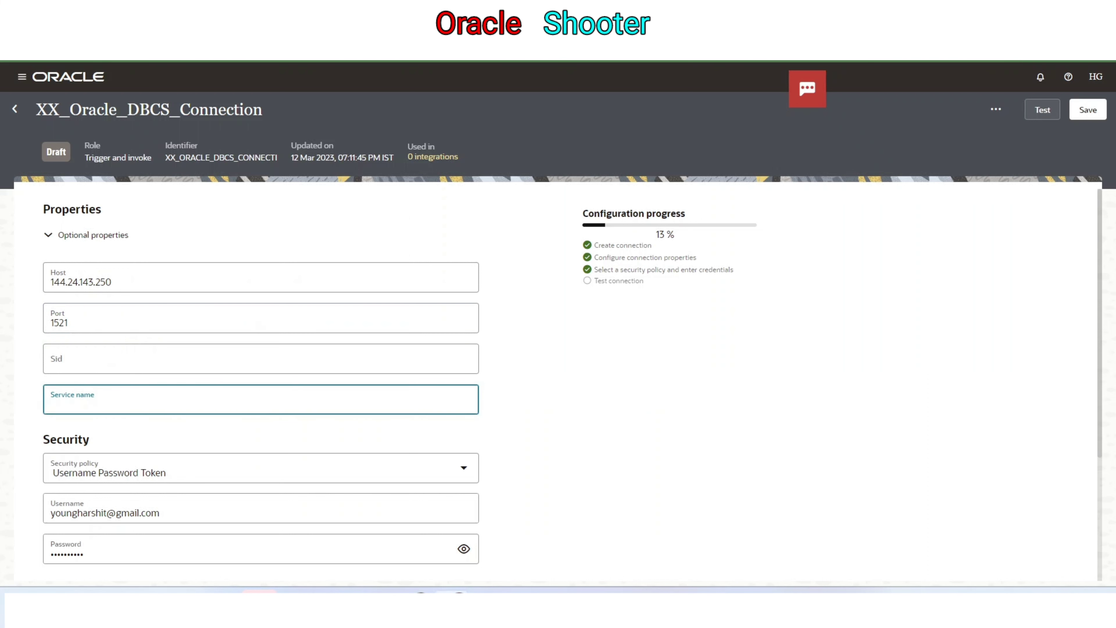
text(DBCS01_hyd1nf.sub03030914500.vcn.oraclevcn.com)
click(731, 312)
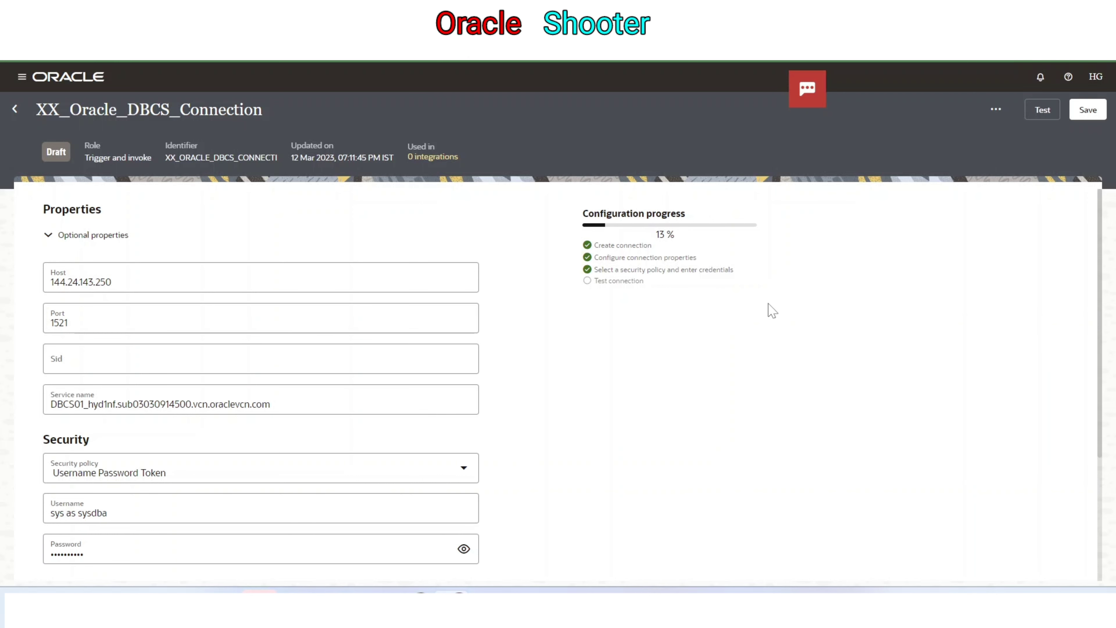
Test XX_Oracle_DBCS_Connection with the completed connection properties and save it.
click(1042, 109)
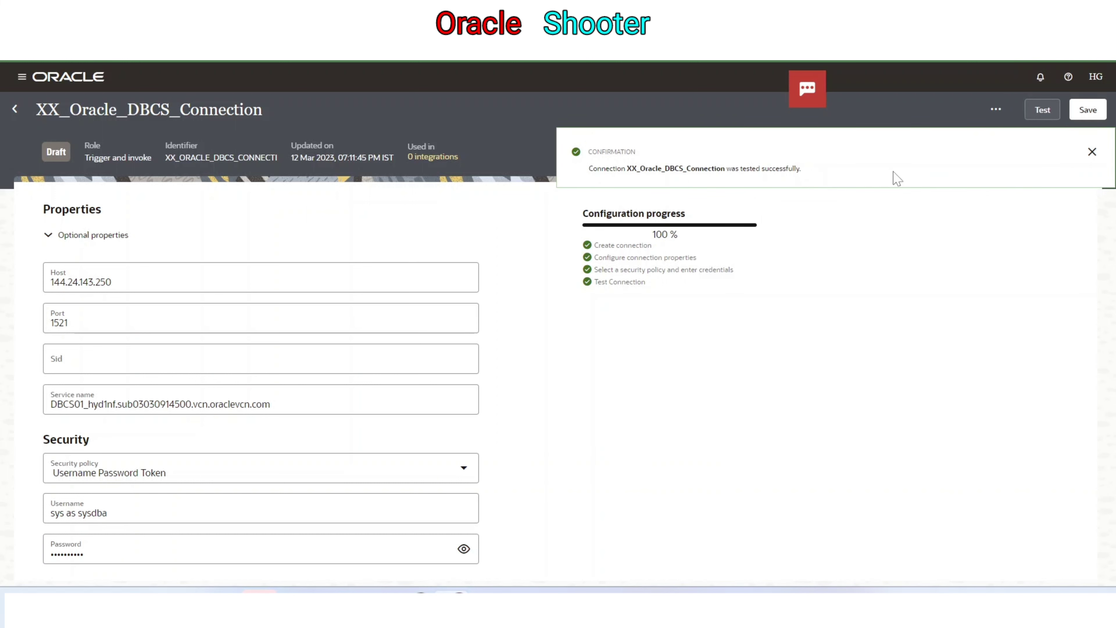
click(1089, 114)
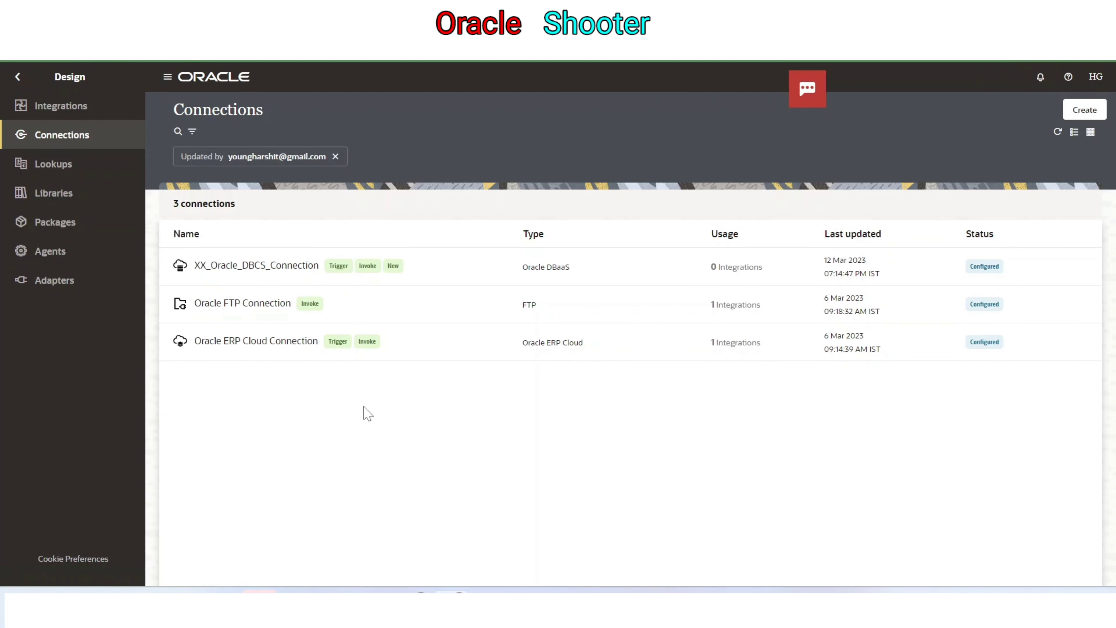
In XX_INSERT_DATA_INTO_TABLE_SCH, invoke XX_Oracle_DBCS_Connection after the Schedule as endpoint InsertData, performing an Insert operation on a table.
click(67, 115)
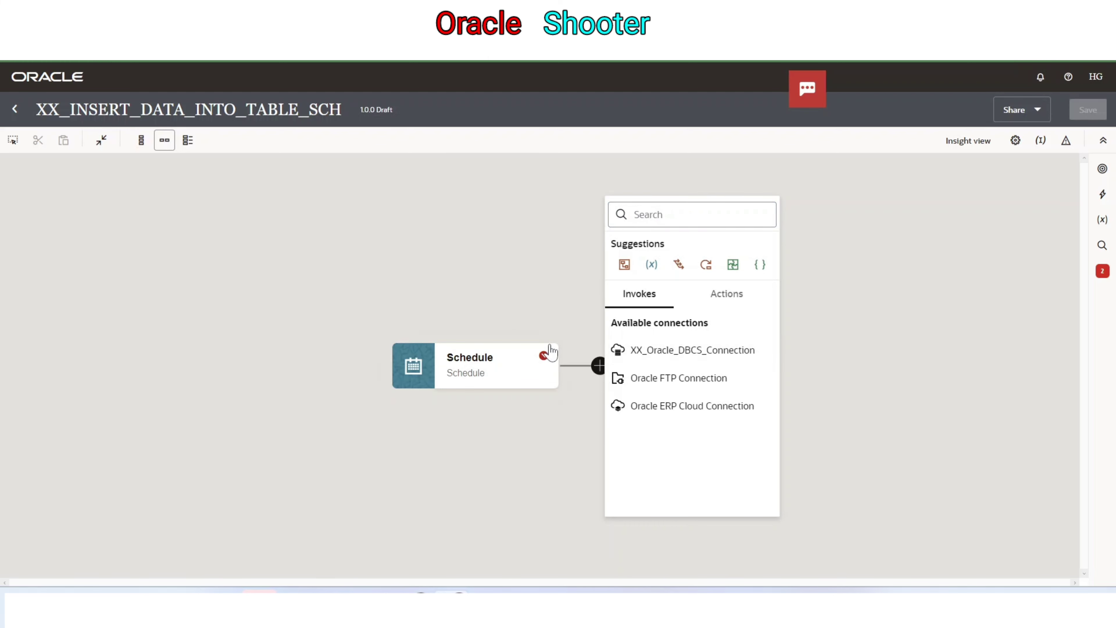
click(627, 352)
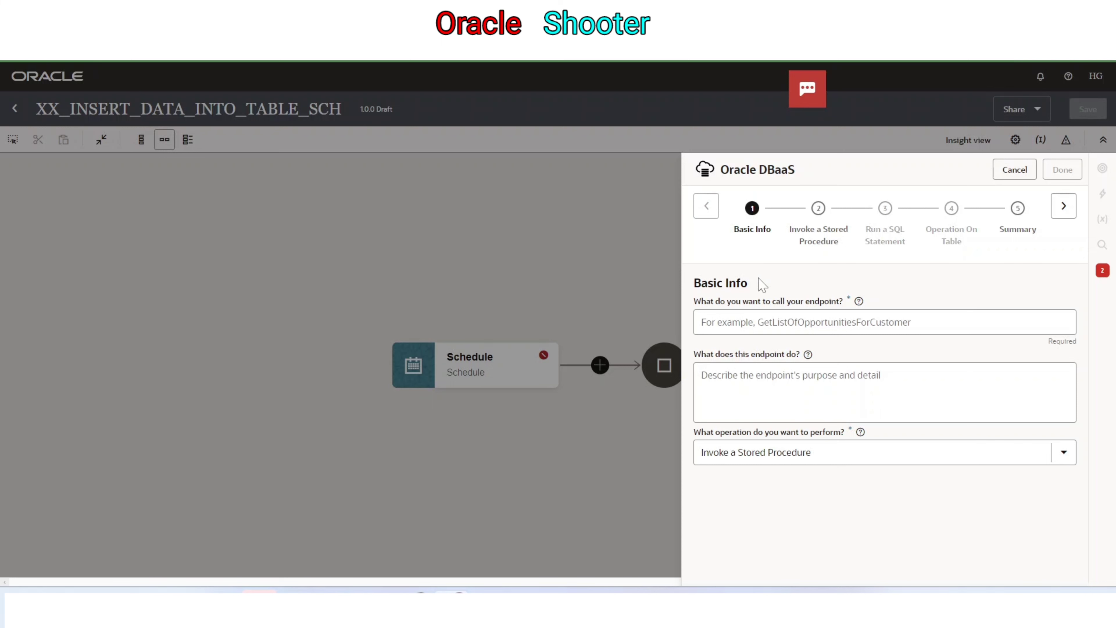
click(792, 322)
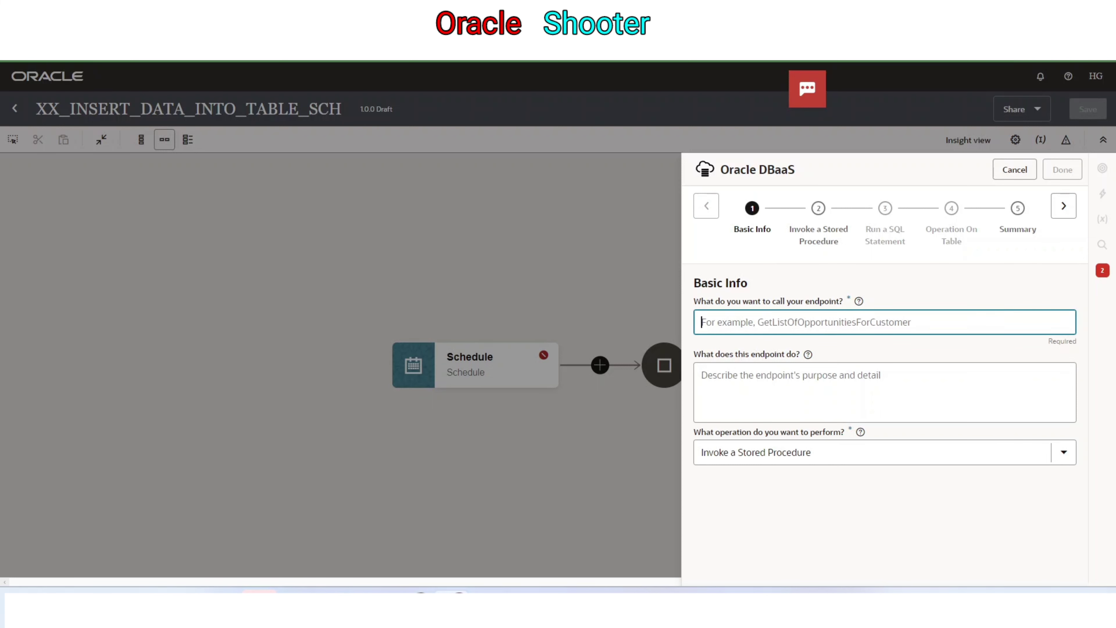
text(InsertData)
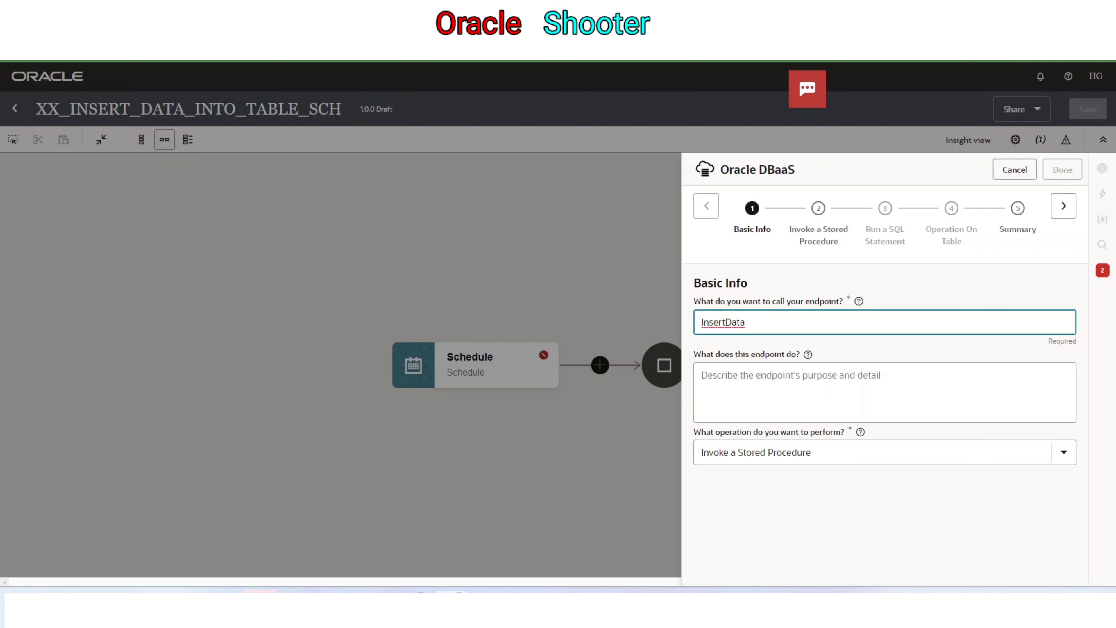
click(1066, 453)
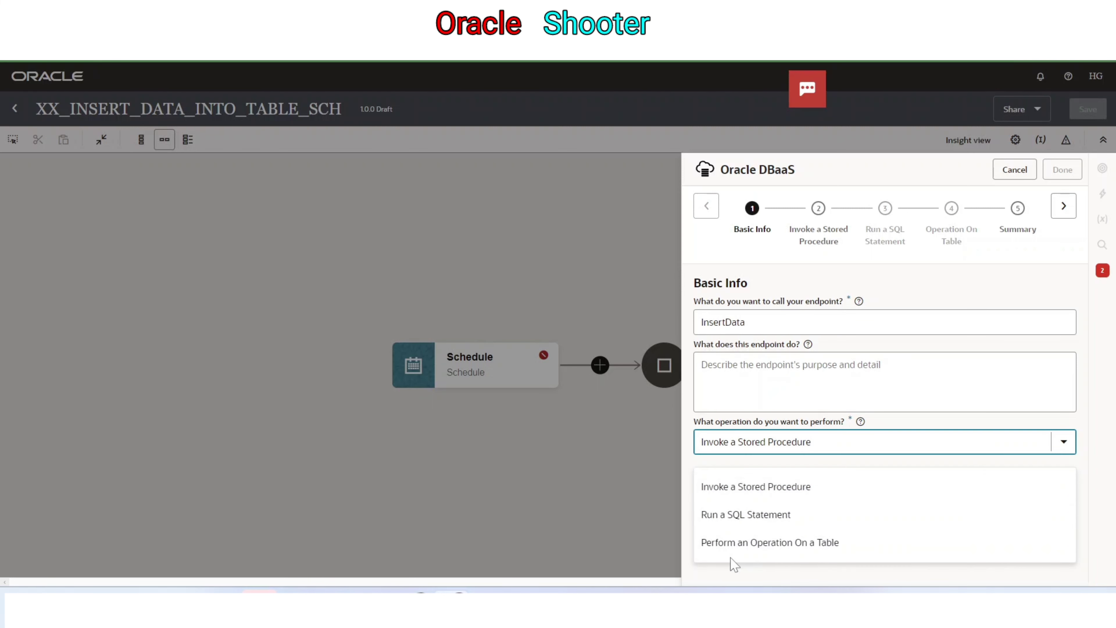
click(820, 551)
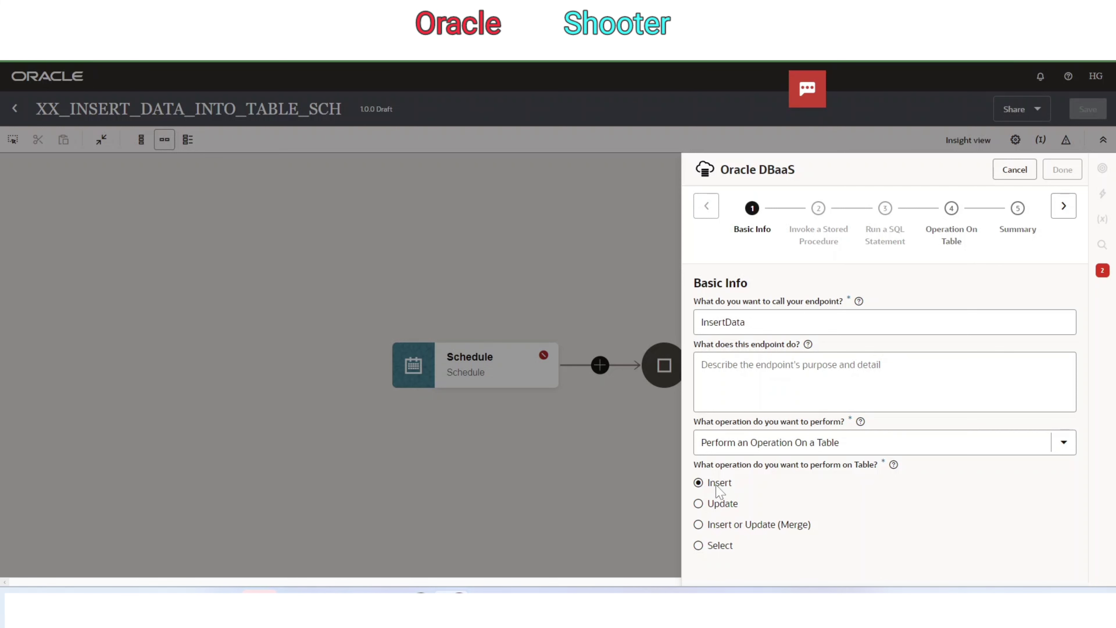
click(1064, 205)
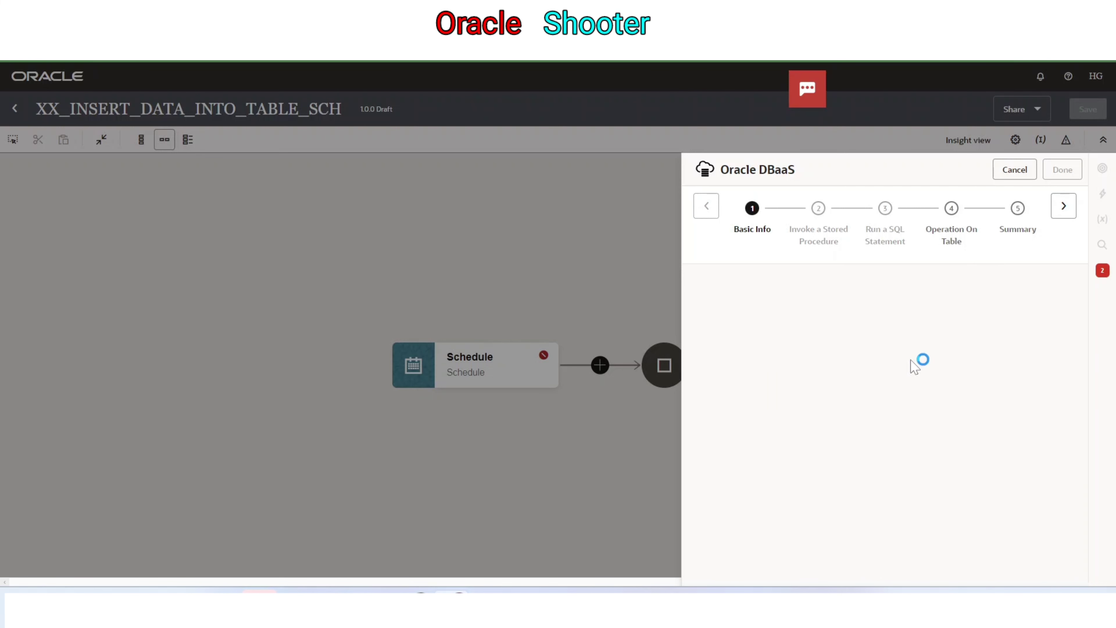
Switch to Oracle SQL Developer and copy the table name XXMK_LOOKUP_TL from the SELECT statement.
click(703, 364)
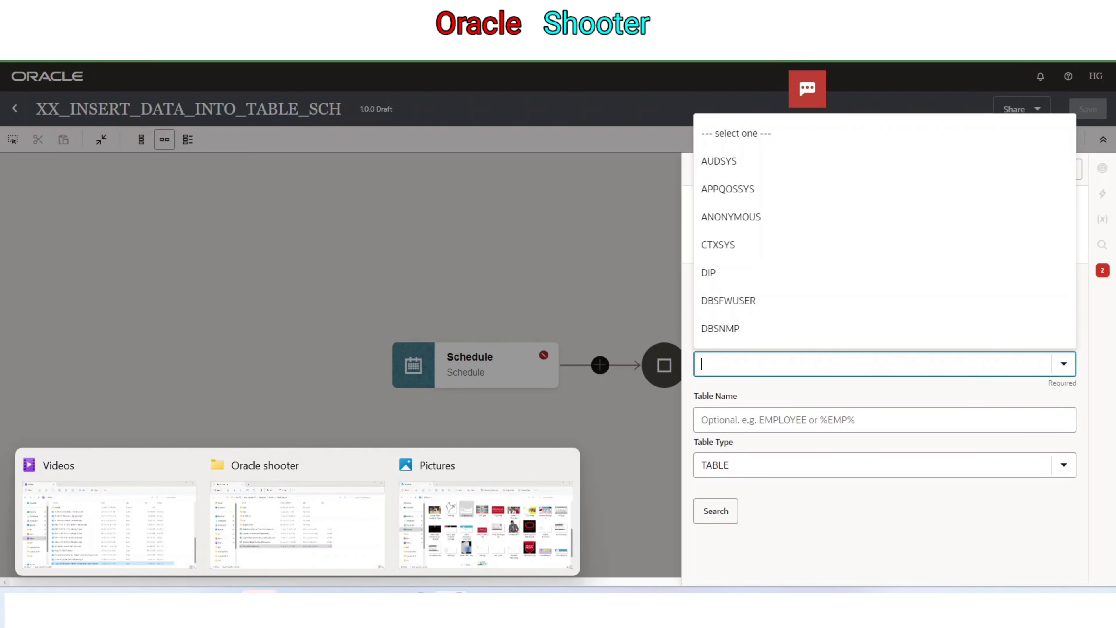
click(219, 512)
key(Right)
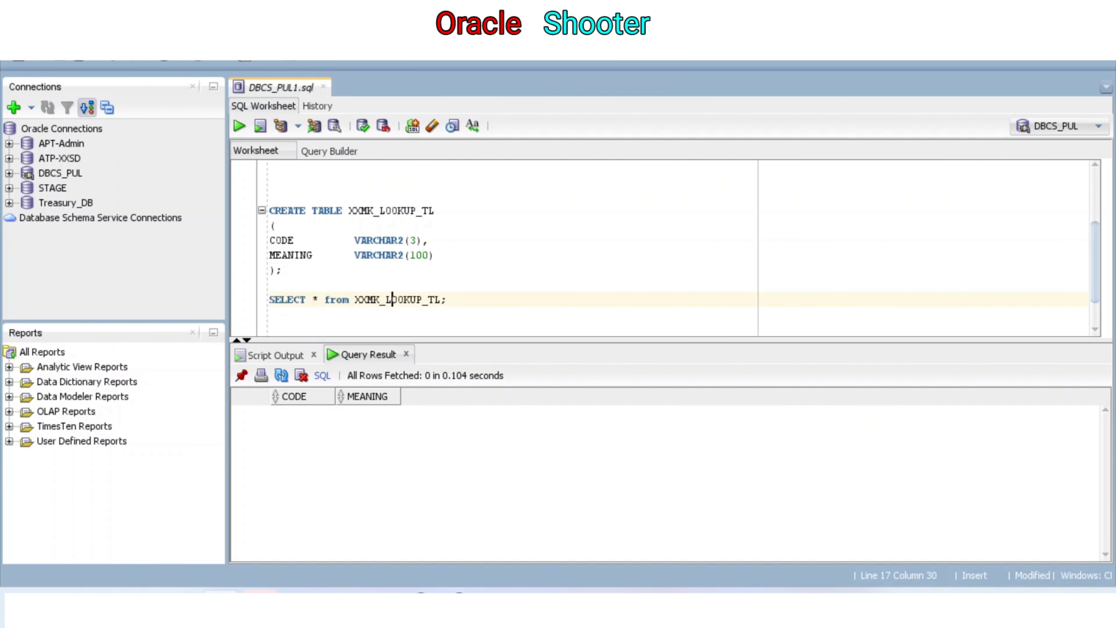
double_click(392, 300)
key(ctrl+c)
Write the query select * from ALL_OBJECTS where object_name = 'XXMK_LOOKUP_TL' below the existing SELECT statement.
key(Right)
key(Return)
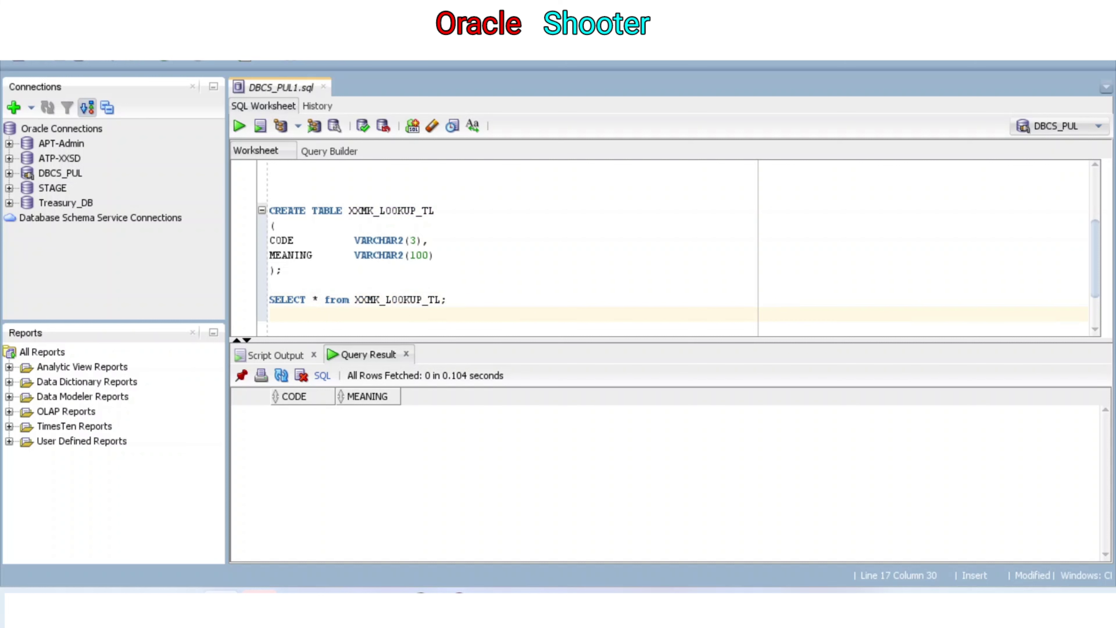
text(sekect)
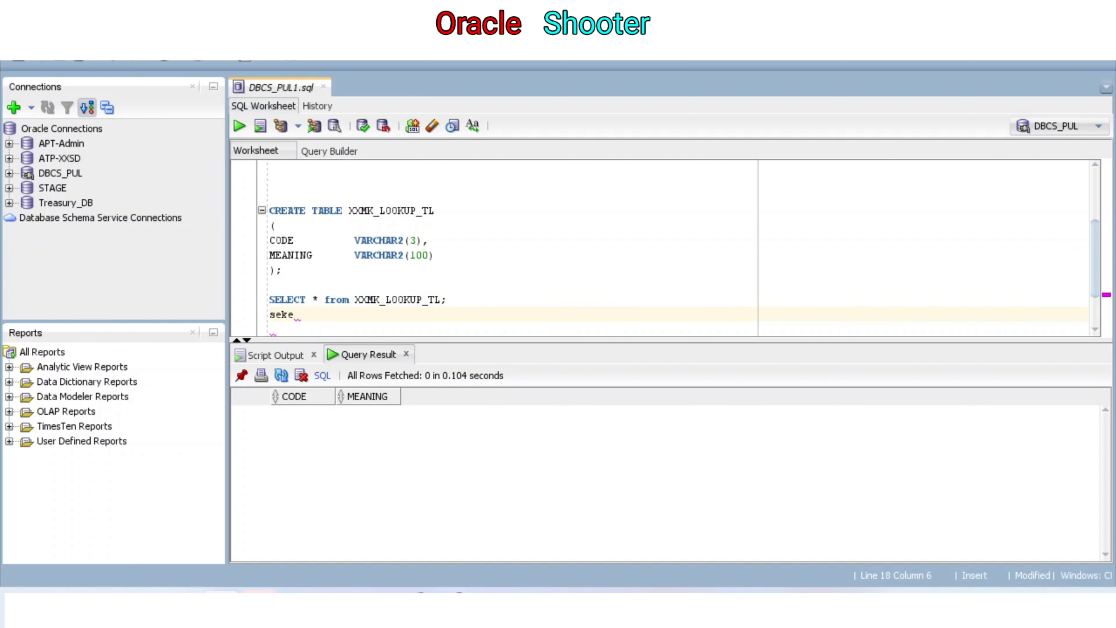
key(Return)
text(sele)
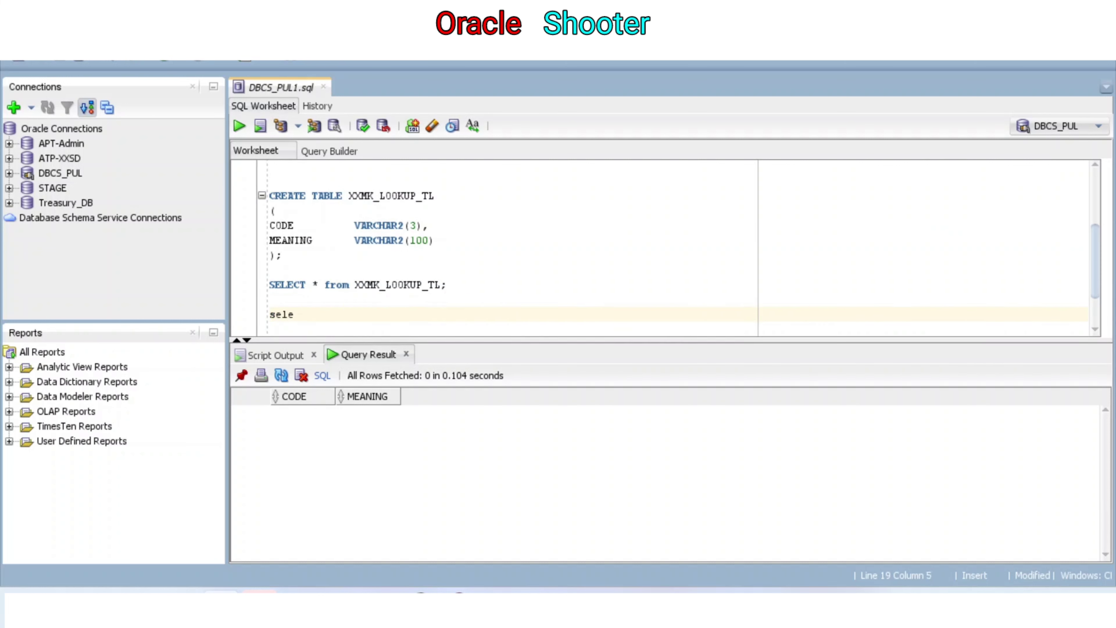
text(ct * from ALL_OB)
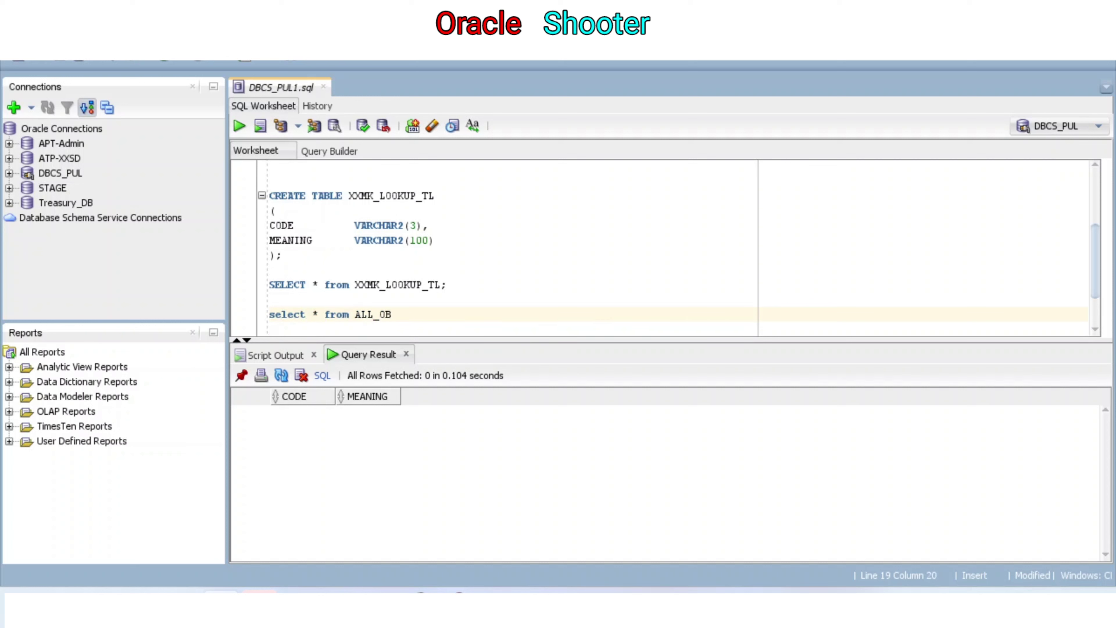
text(JECTS)
key(Return)
text(where o)
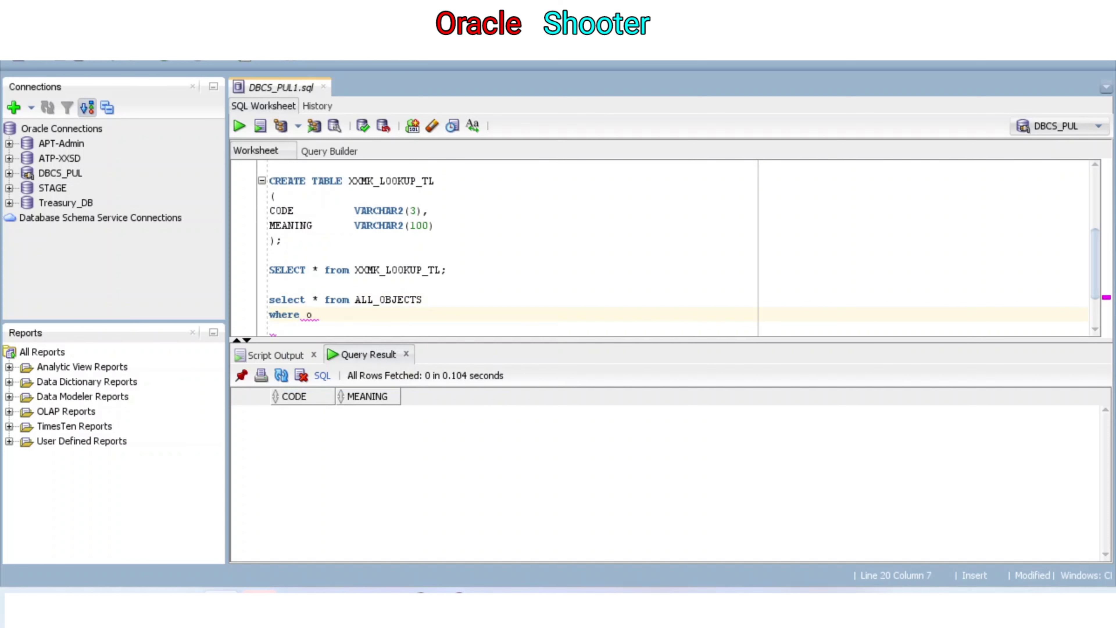
text(bject_name = 'XXMK_LOOKUP_TL')
Run the ALL_OBJECTS query to find which schema owns the table.
key(shift+Up)
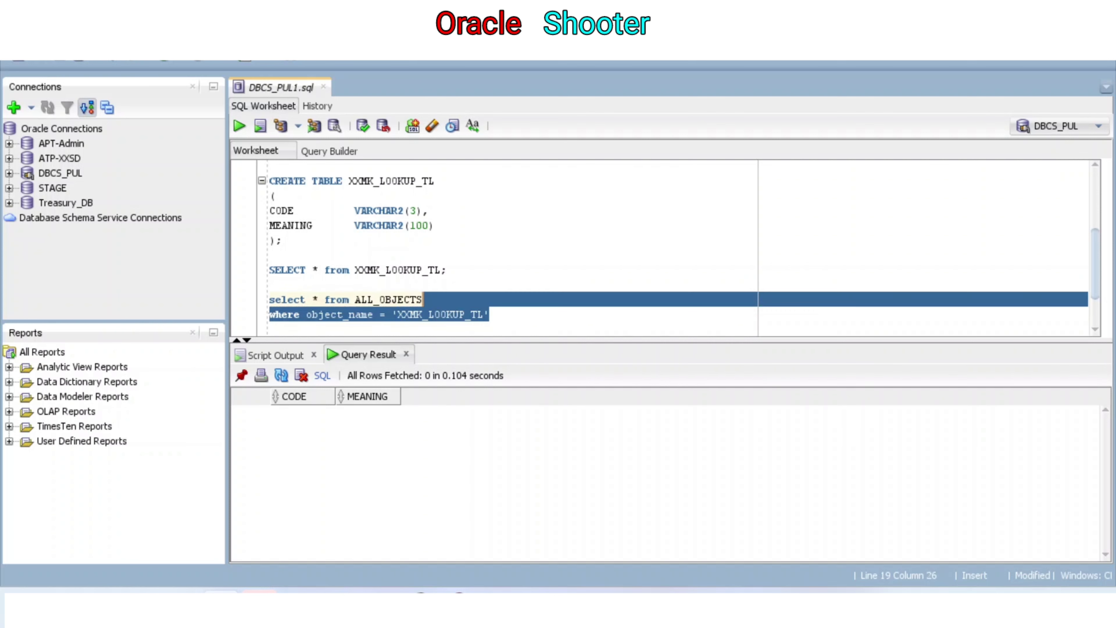
key(shift+Home)
scroll(496, 309, down, 2)
key(ctrl+Return)
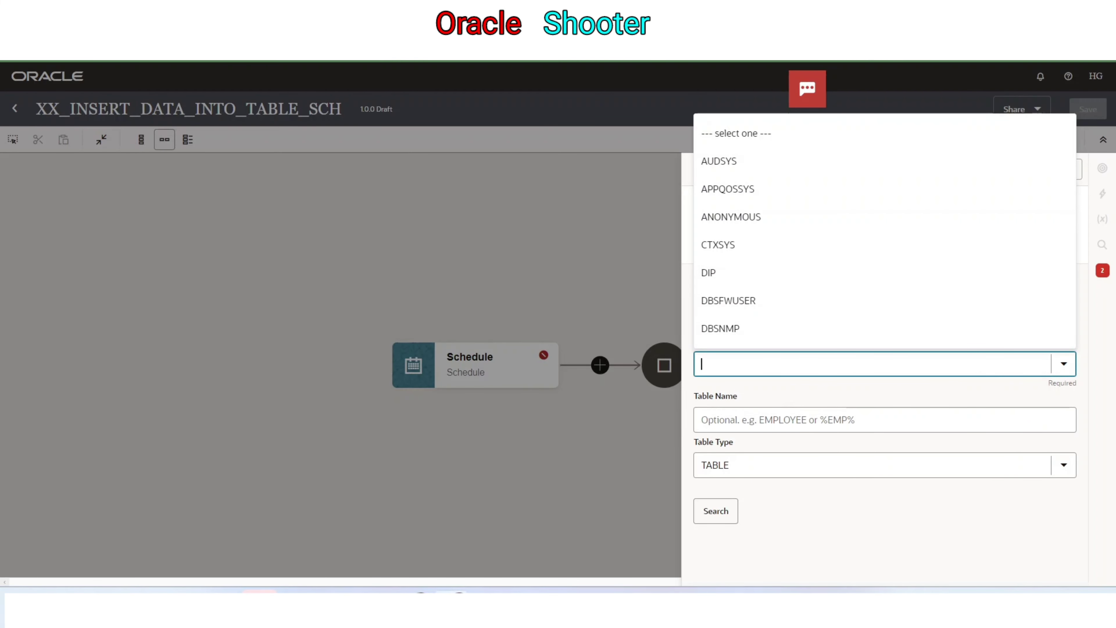
Return to Oracle Integration, set the table operation's schema to SYS, and pick the table name XXMK_LOOKUP_TL from the SQL Developer query result.
text(SYS)
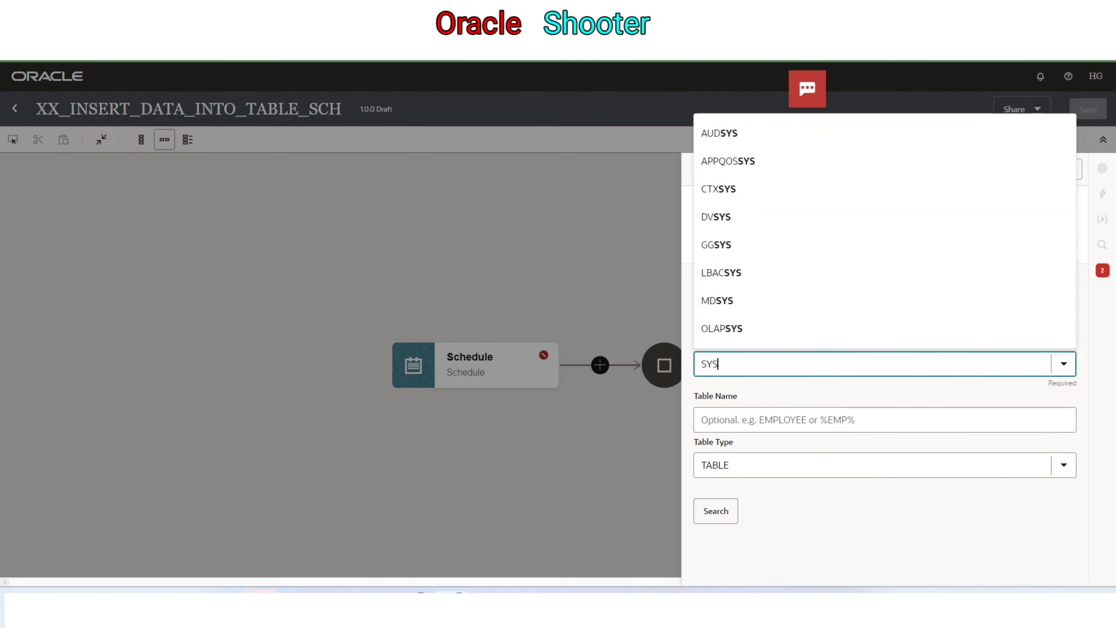
scroll(756, 264, down, 3)
click(756, 303)
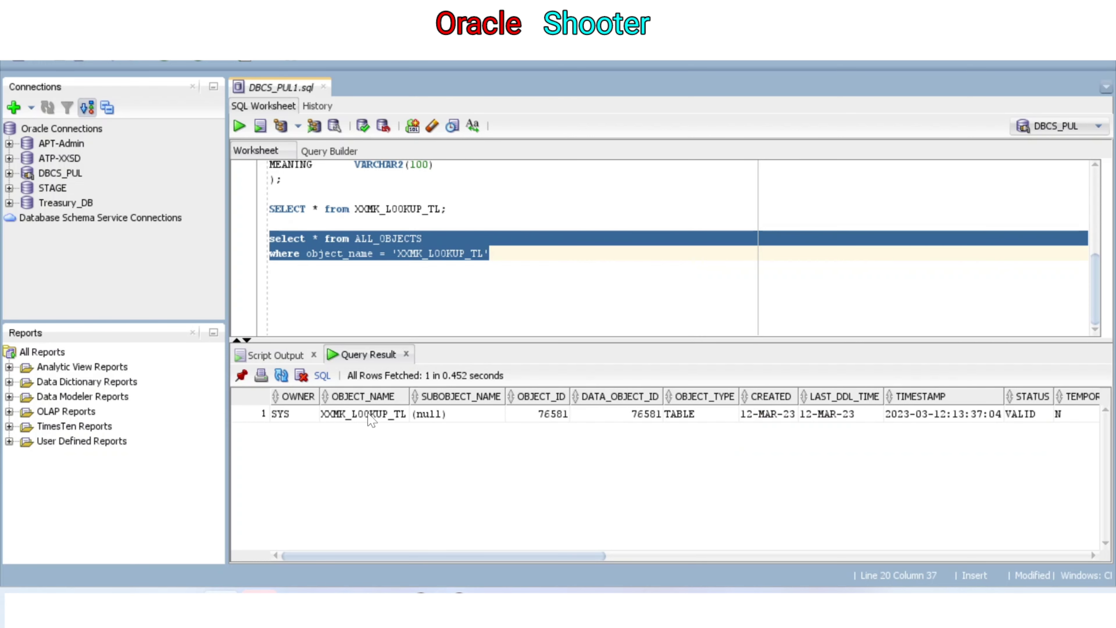
click(371, 416)
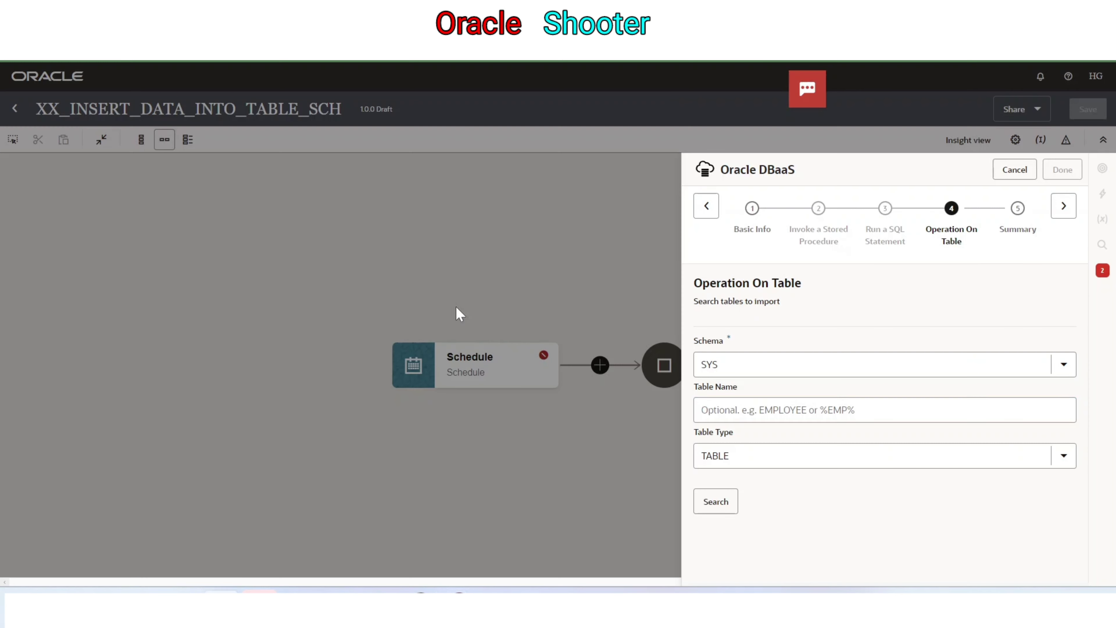
Search the SYS schema for the table XXMK_LOOKUP_TL, add it to the selected tables, and import it.
click(747, 410)
key(ctrl+v)
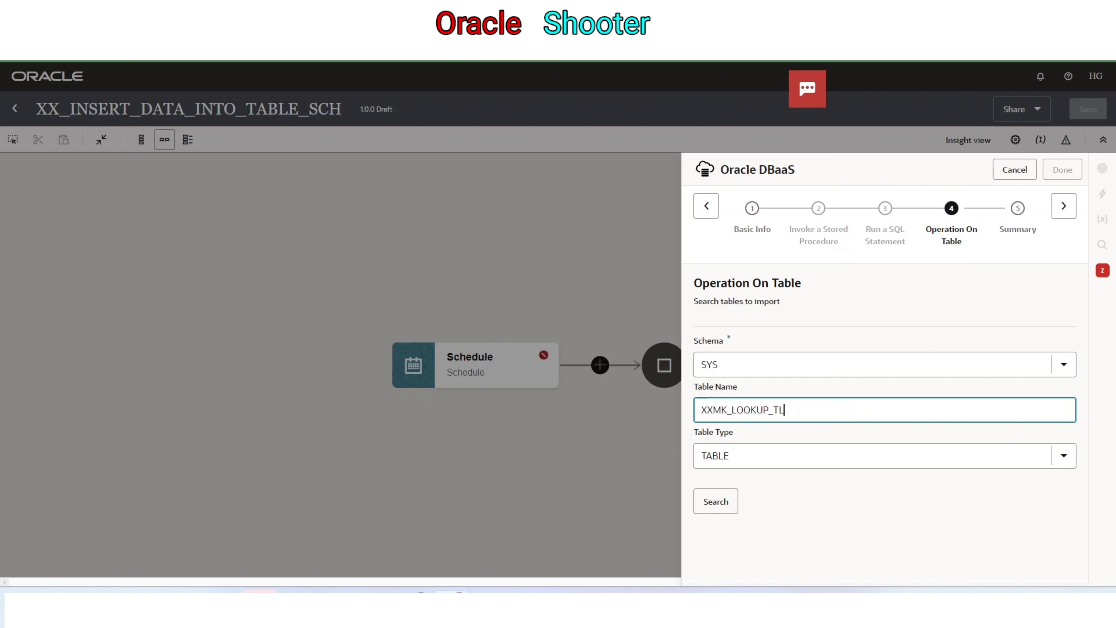
click(716, 505)
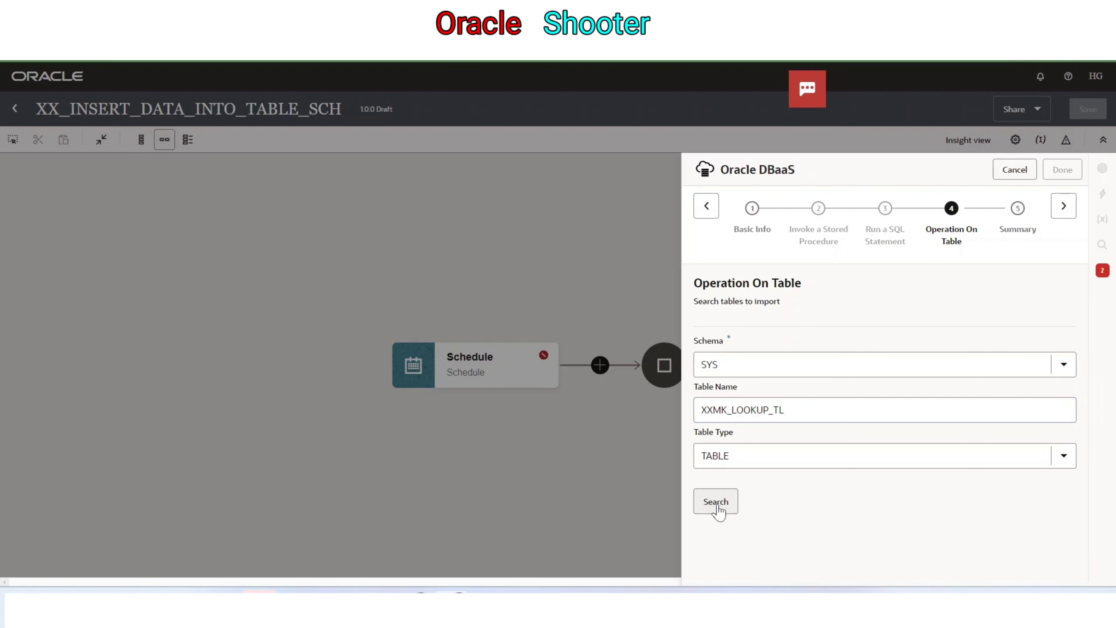
scroll(770, 481, down, 4)
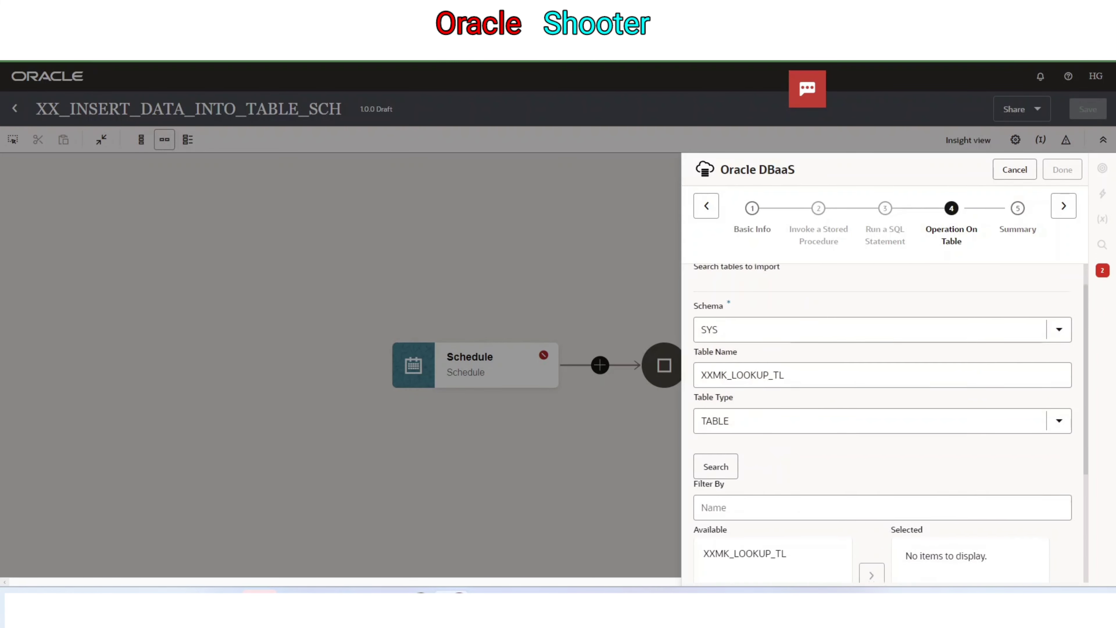
click(748, 419)
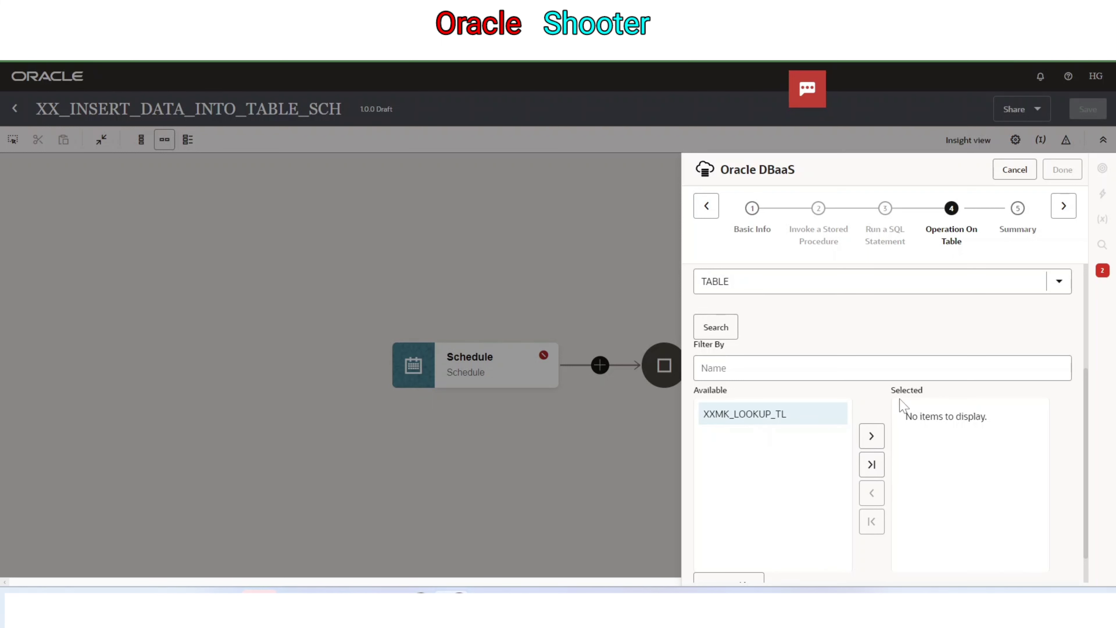
click(872, 436)
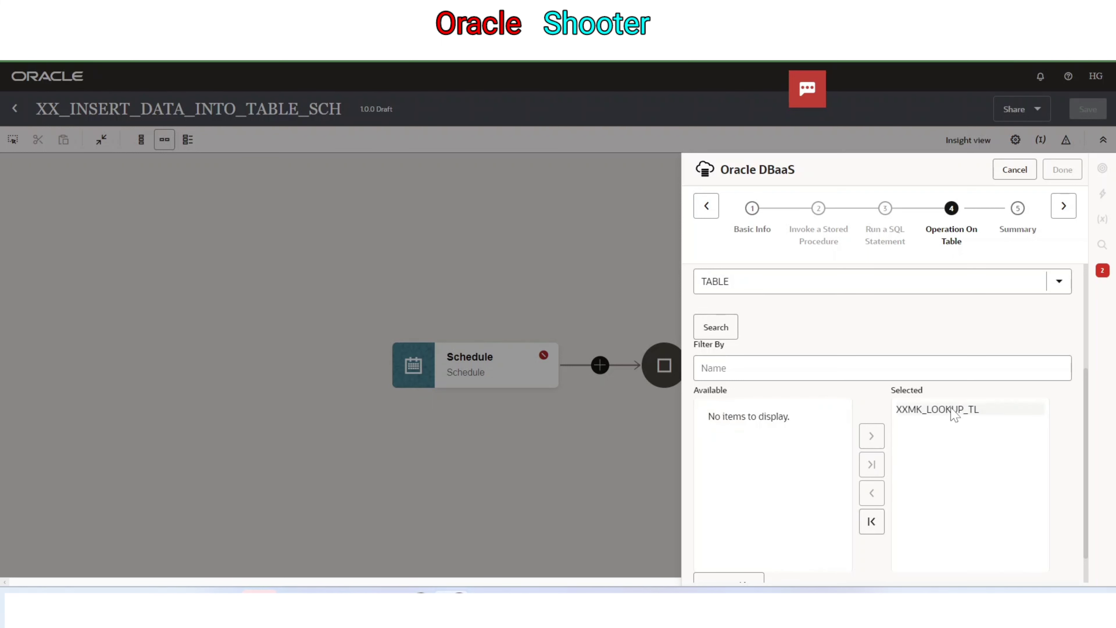
scroll(954, 418, down, 1)
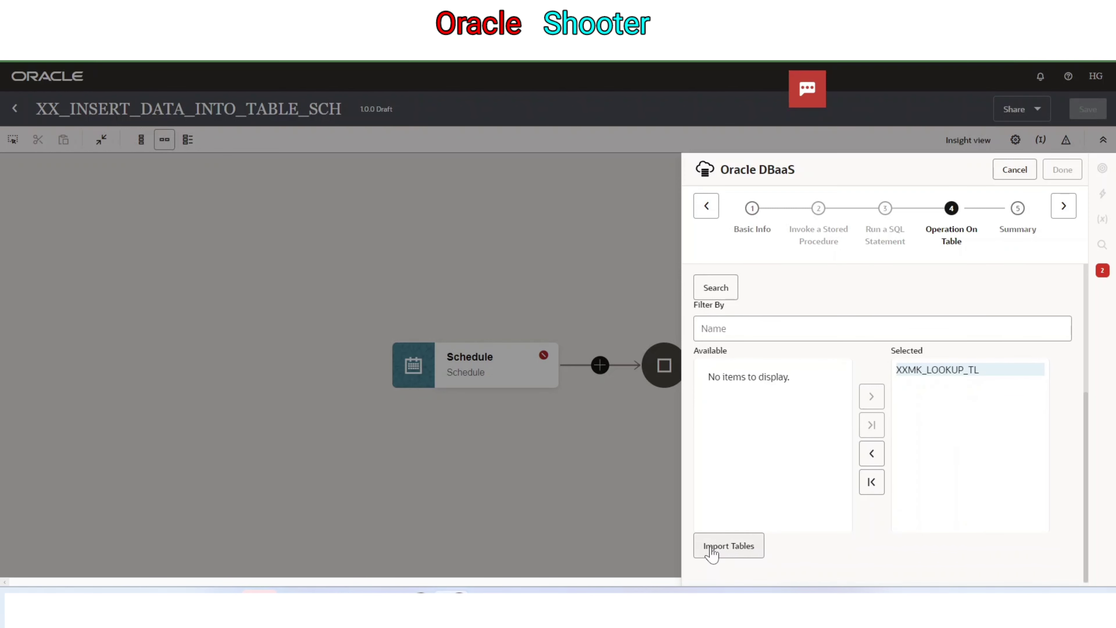
click(730, 547)
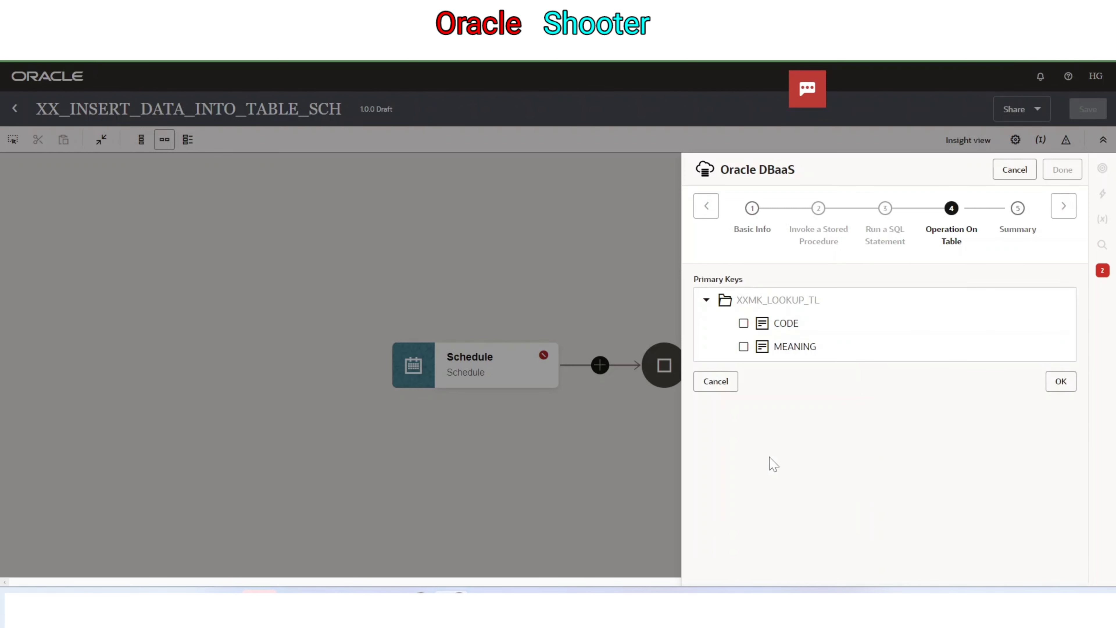
Set CODE as the primary key of XXMK_LOOKUP_TL and finish the InsertData endpoint configuration.
click(744, 324)
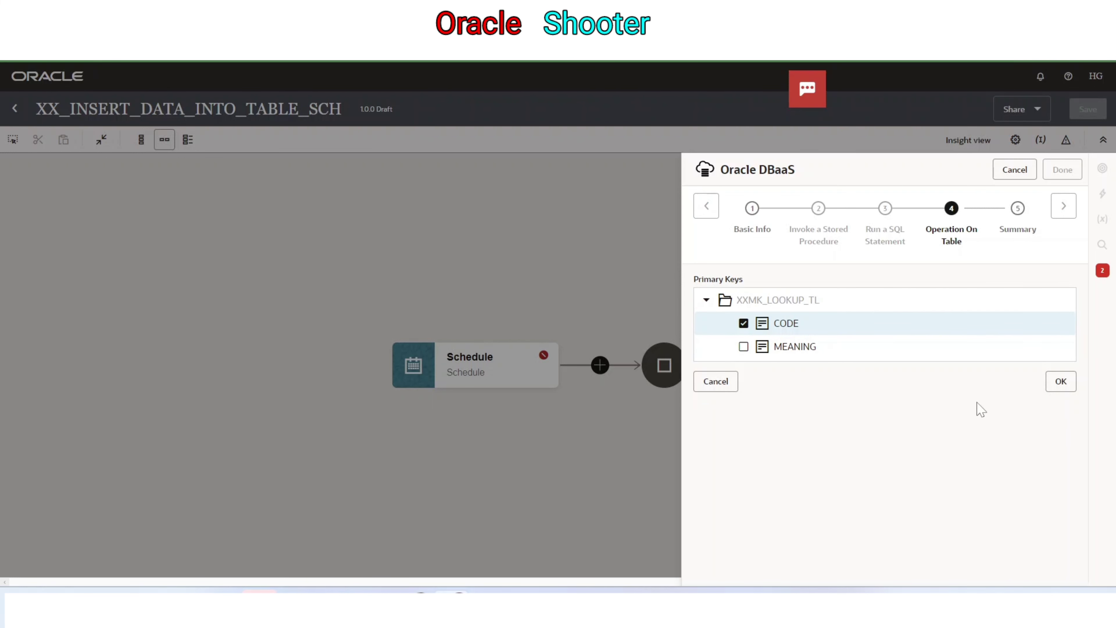
click(1063, 387)
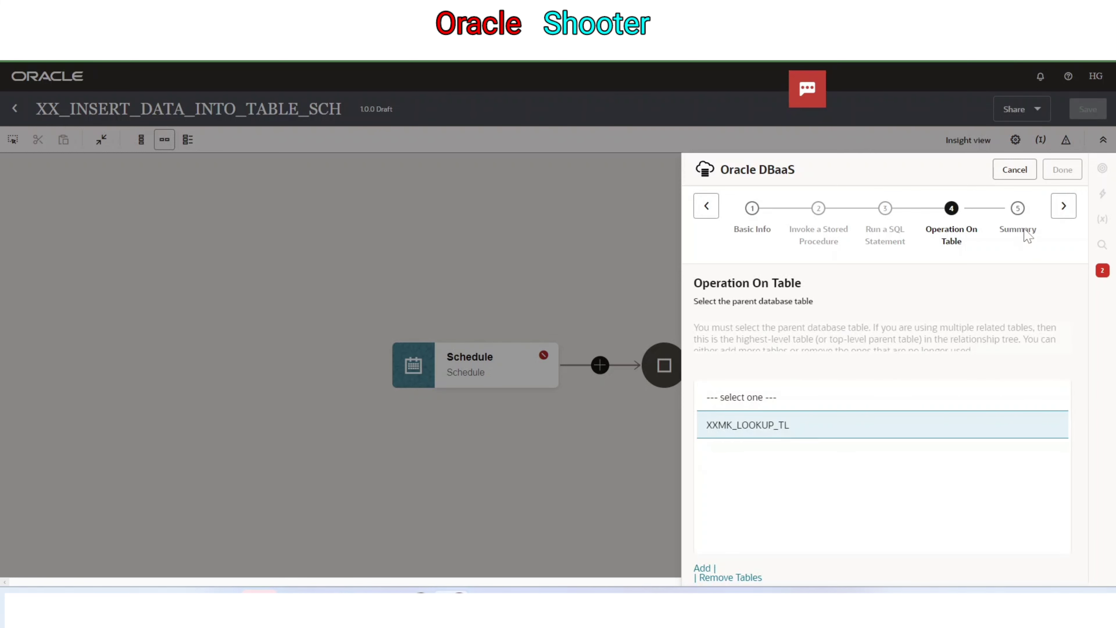
click(1064, 208)
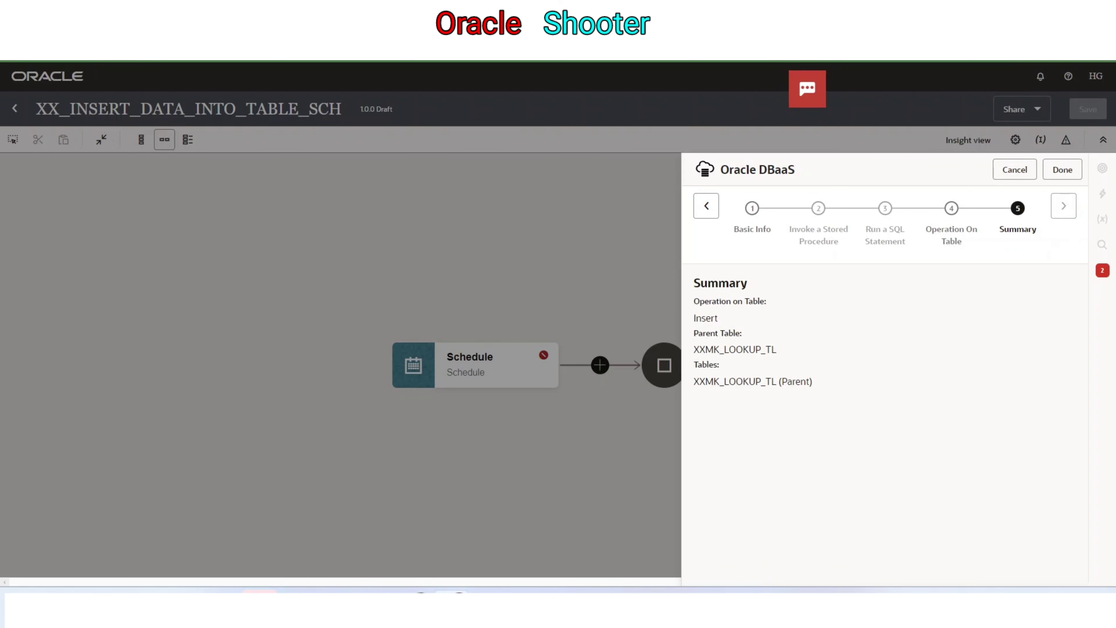
click(1063, 170)
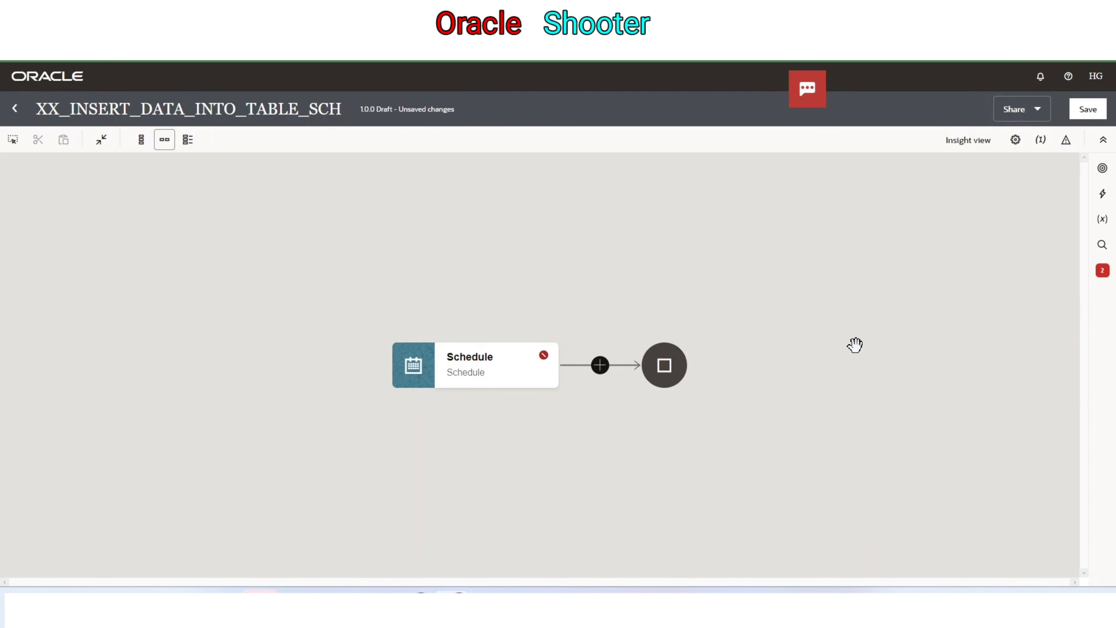
Open the InsertData map and examine its schedule sources and the fields under the XxmkLookupTl target.
drag(525, 414, 316, 372)
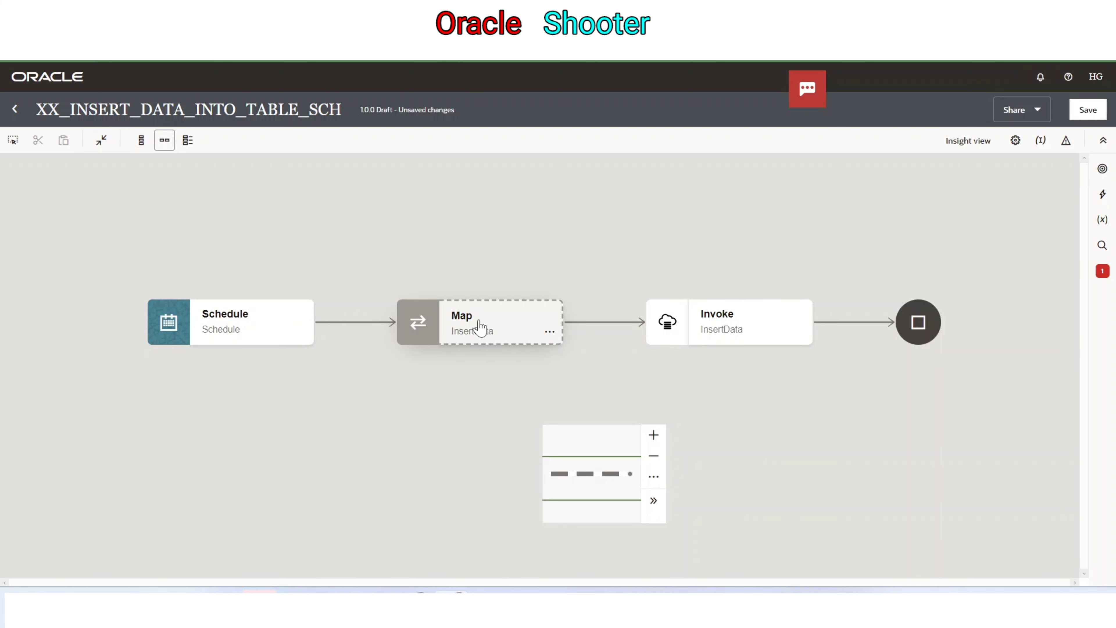
mouse_move(498, 335)
click(551, 333)
click(578, 359)
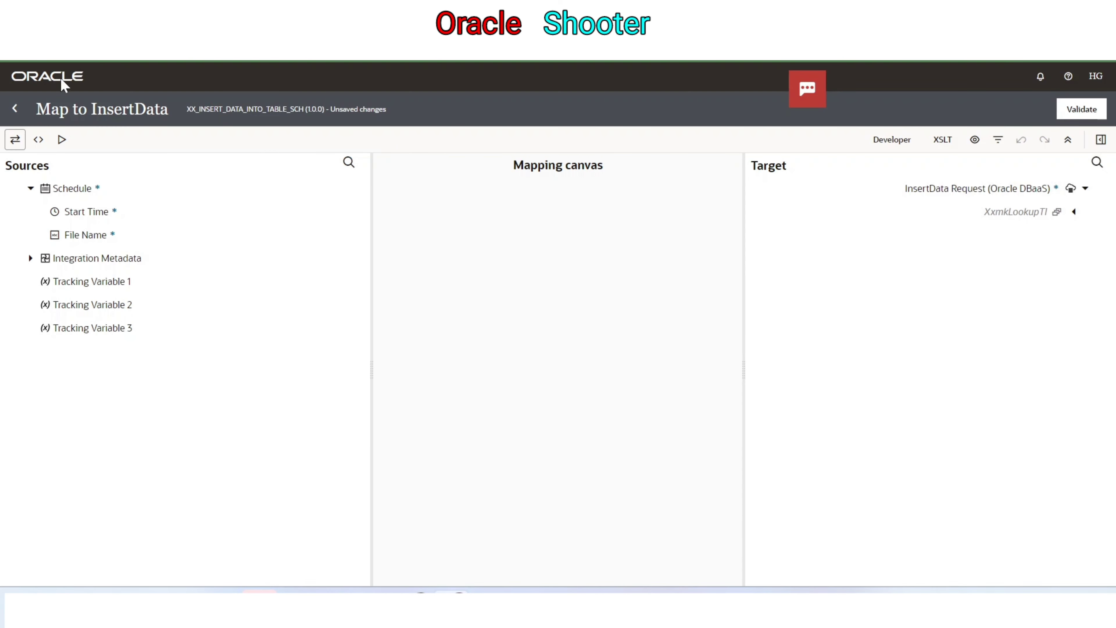
click(14, 109)
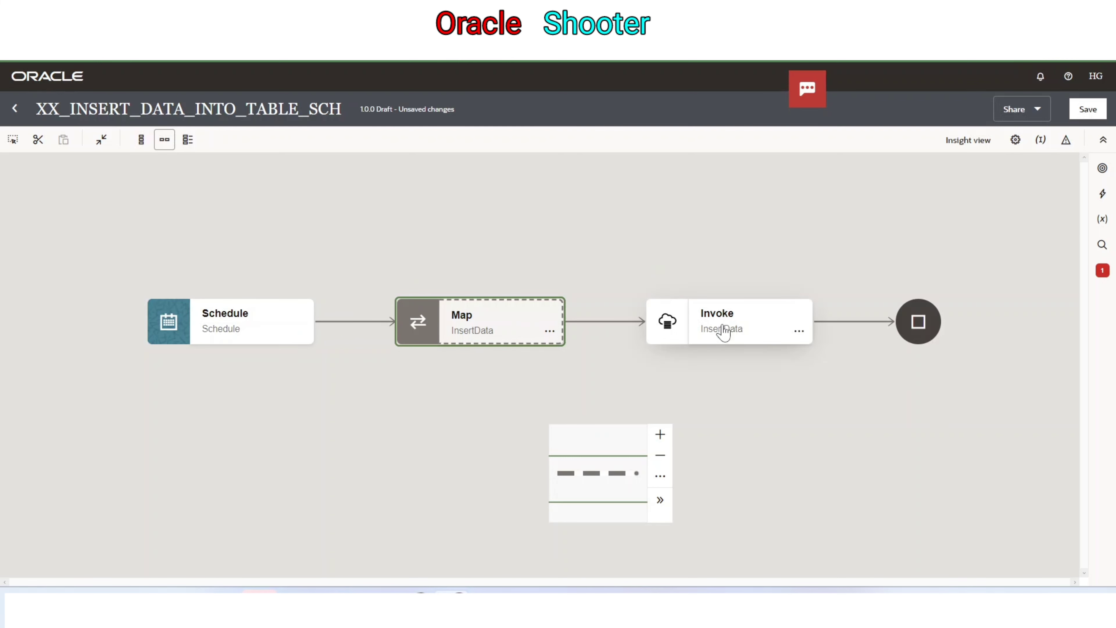
click(550, 331)
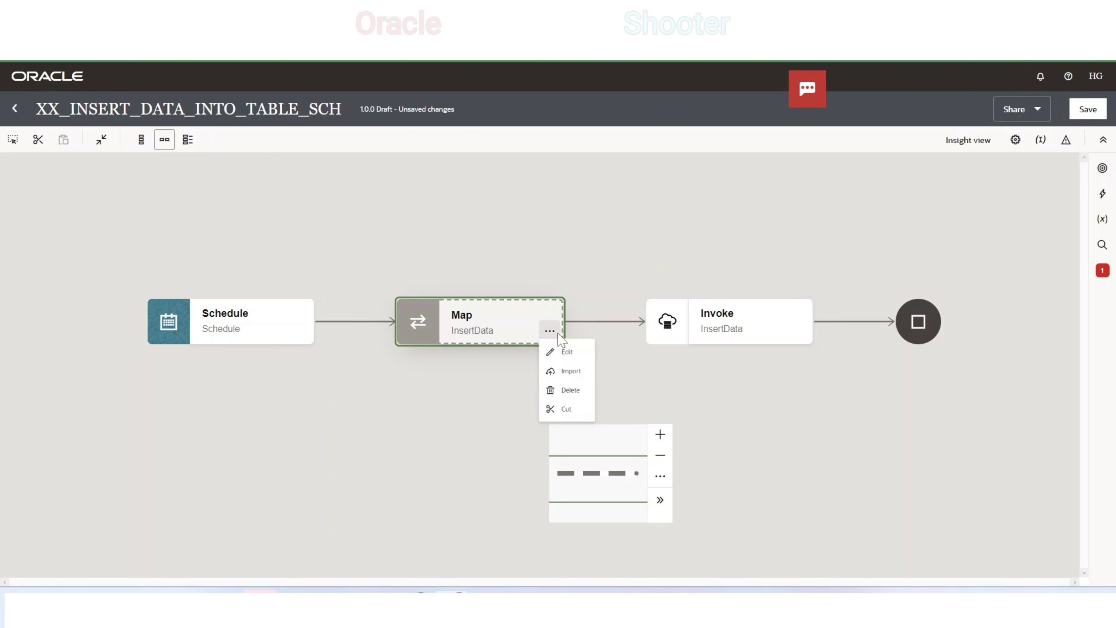
click(581, 356)
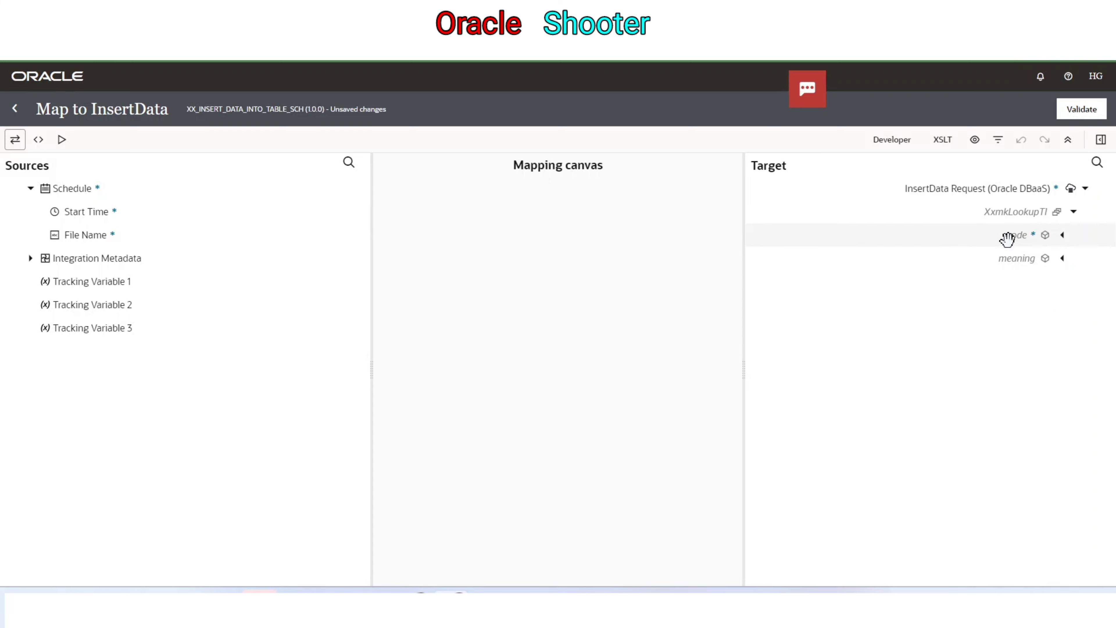
Check the SELECT statement for XXMK_LOOKUP_TL in Oracle SQL Developer, return to Oracle Integration, and leave the mapper.
click(272, 589)
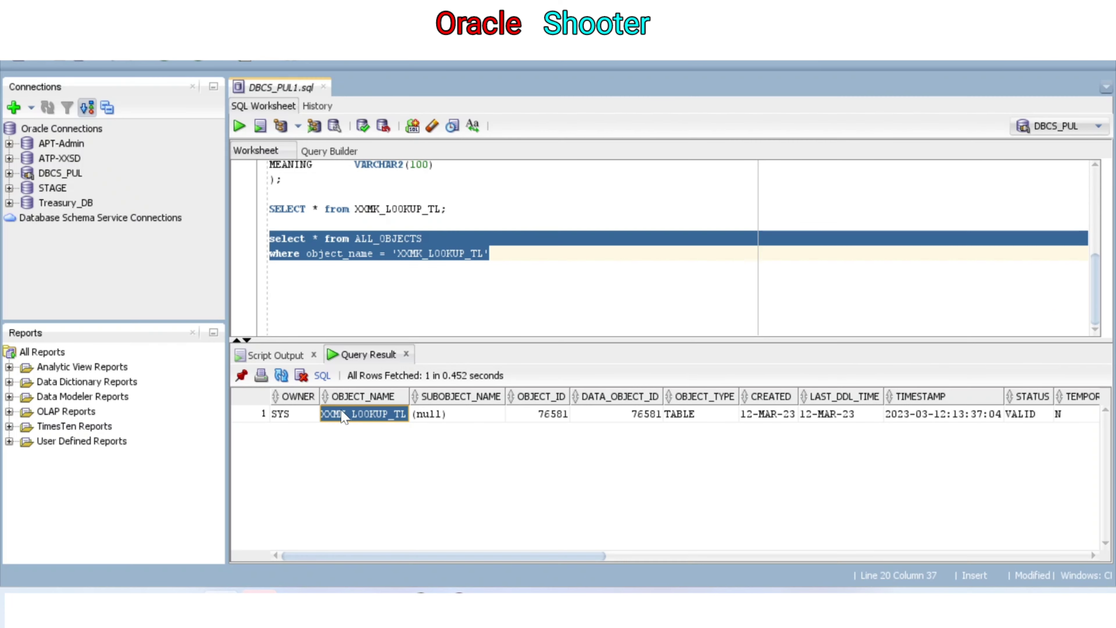
click(271, 224)
key(ctrl+Return)
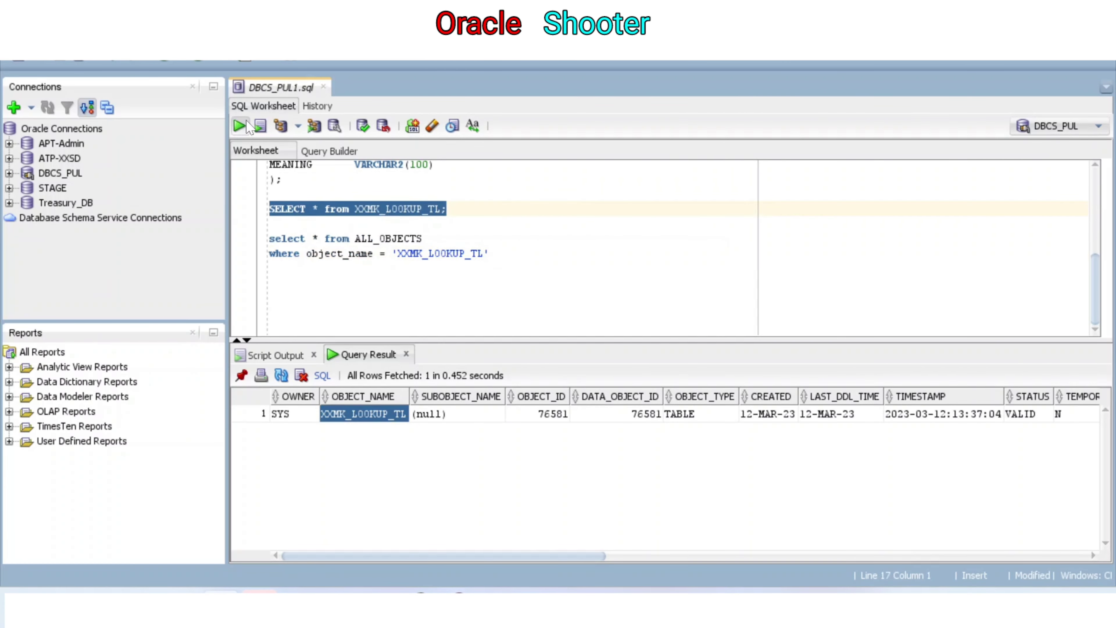
key(alt+Tab)
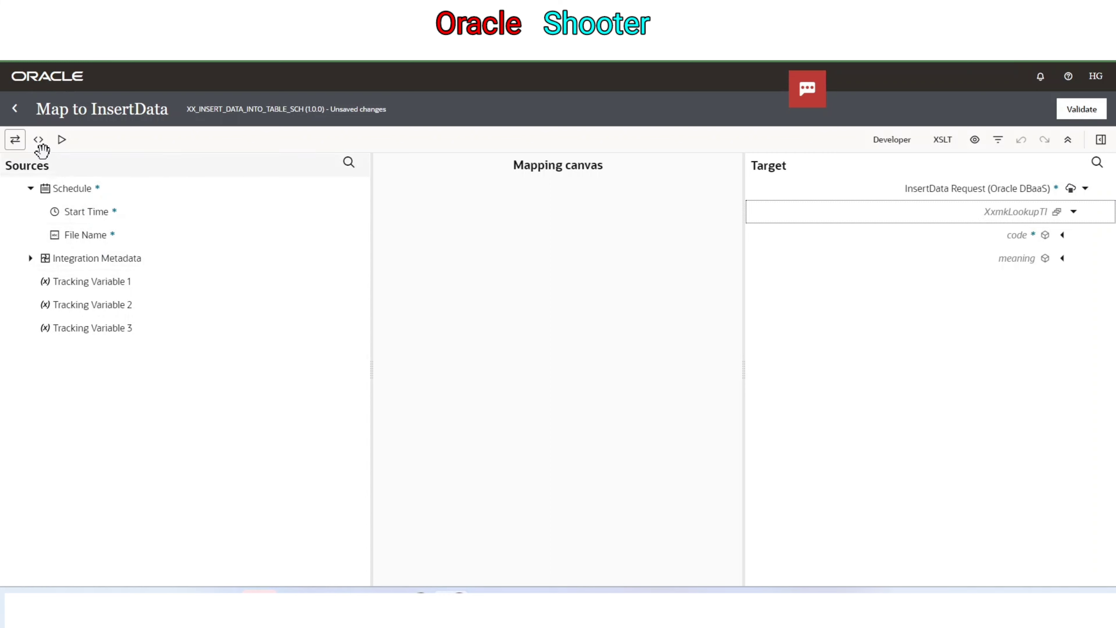
click(15, 110)
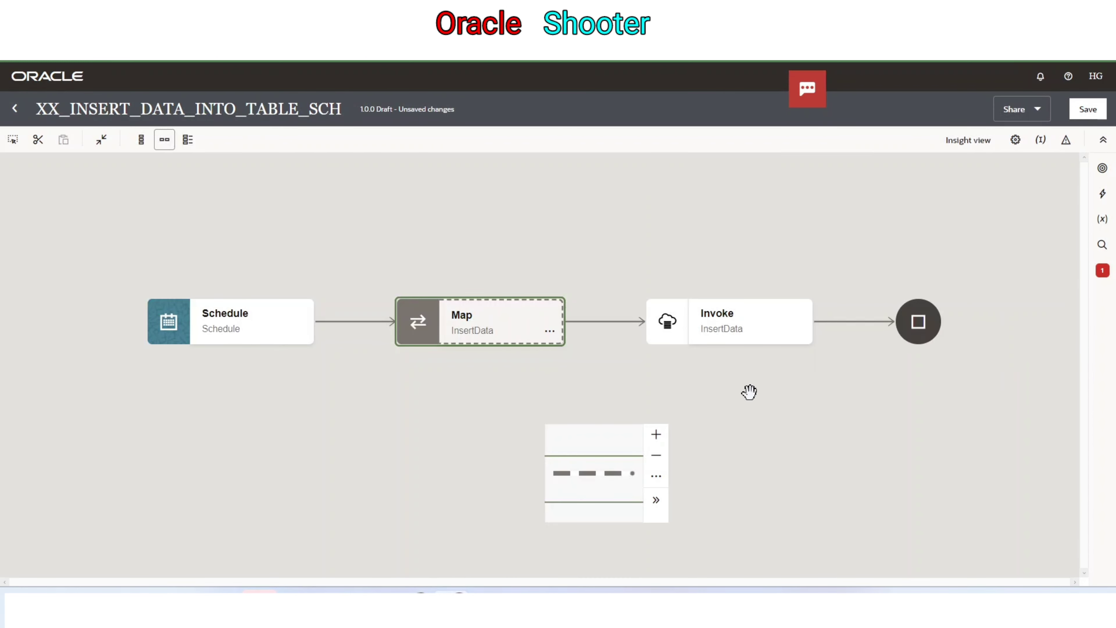
Switch to the text editor notes and highlight the CODE / MEANING line of the use case.
key(alt+Tab)
scroll(558, 312, up, 1)
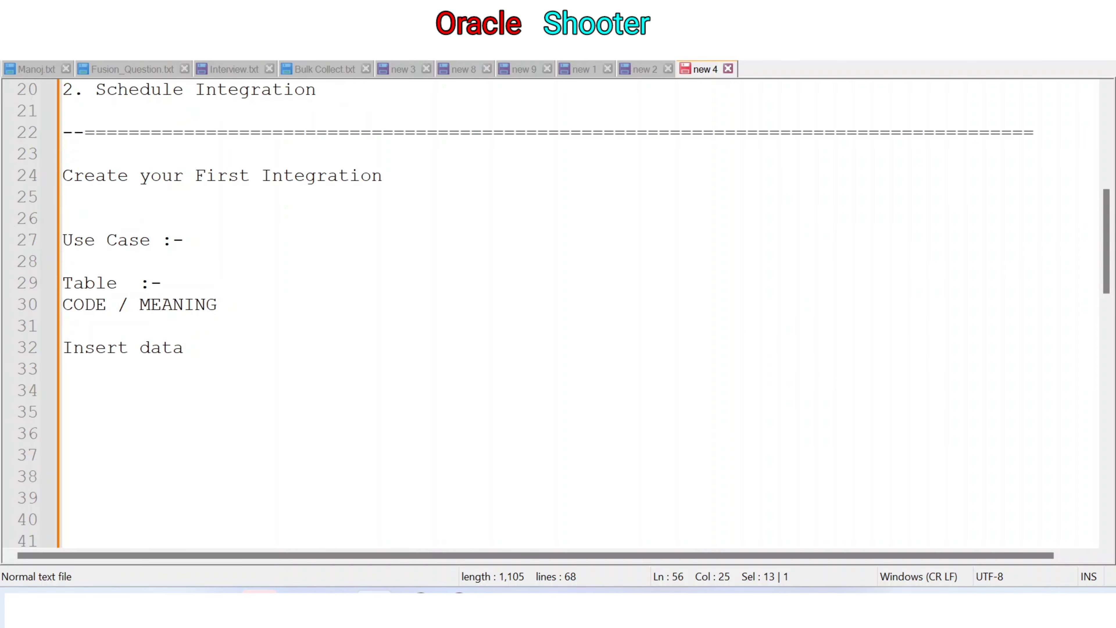
drag(62, 304, 217, 304)
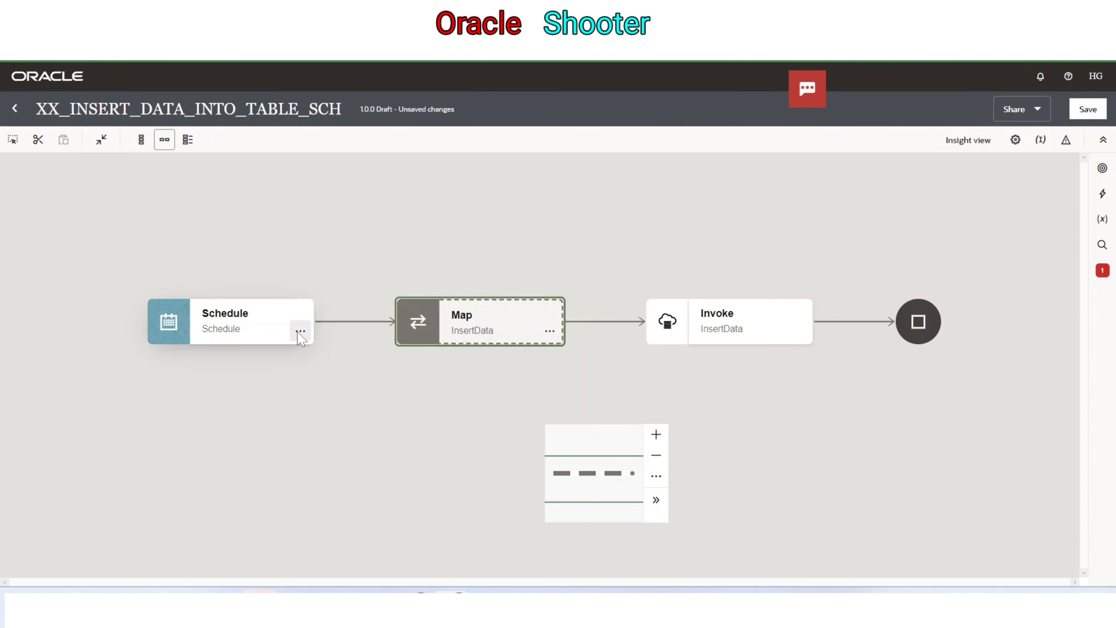
Back in Oracle Integration, add a schedule parameter named P_CODE with the default value MK.
click(301, 333)
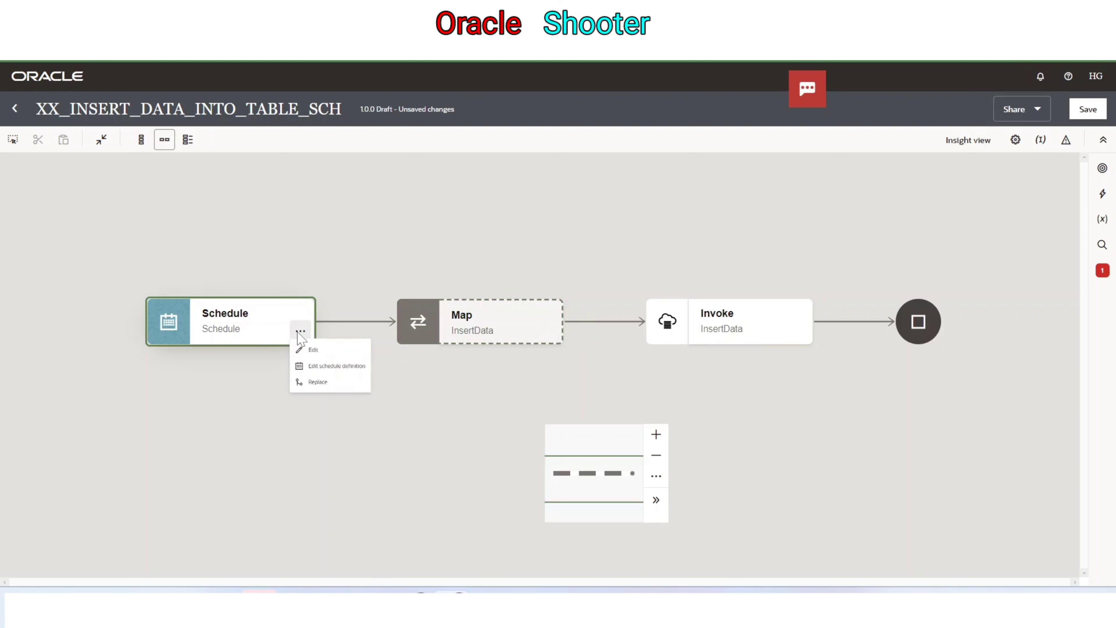
click(325, 357)
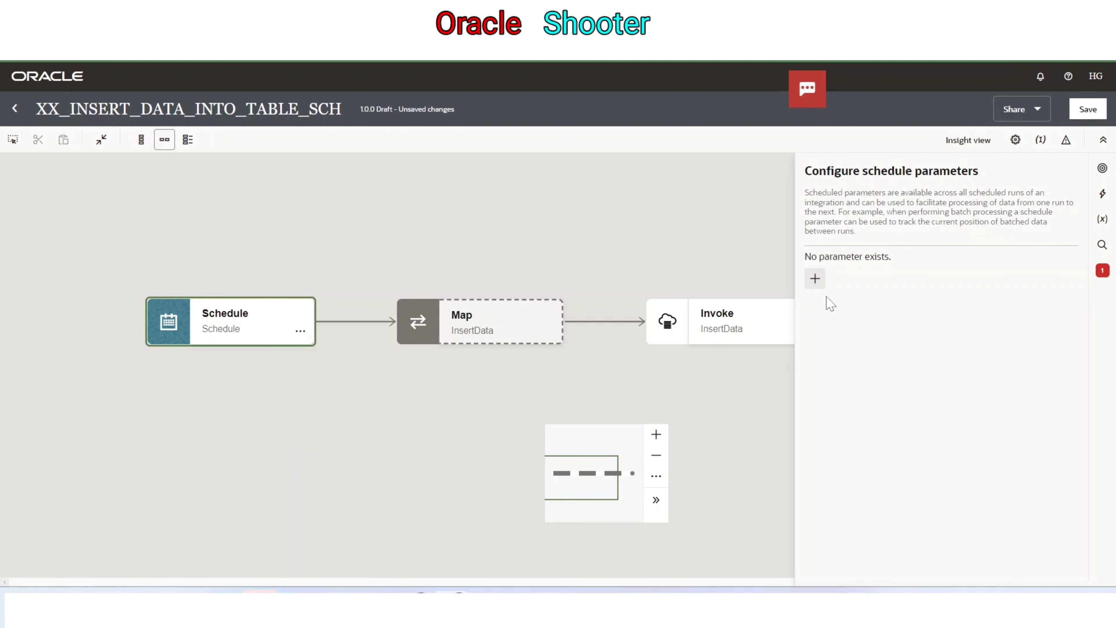
click(815, 278)
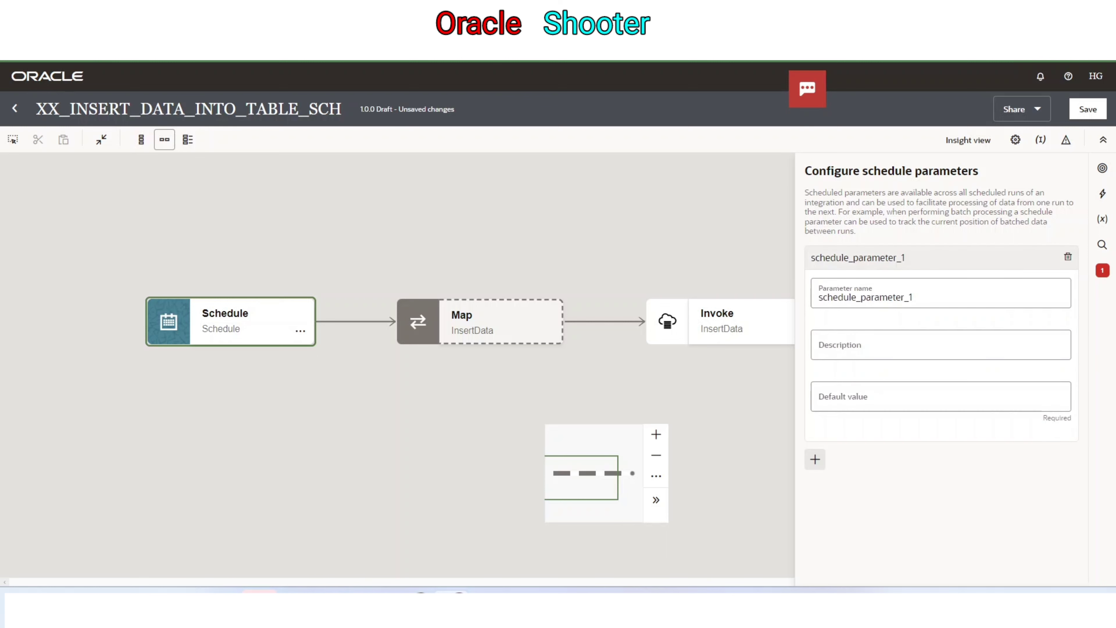
drag(913, 298, 791, 295)
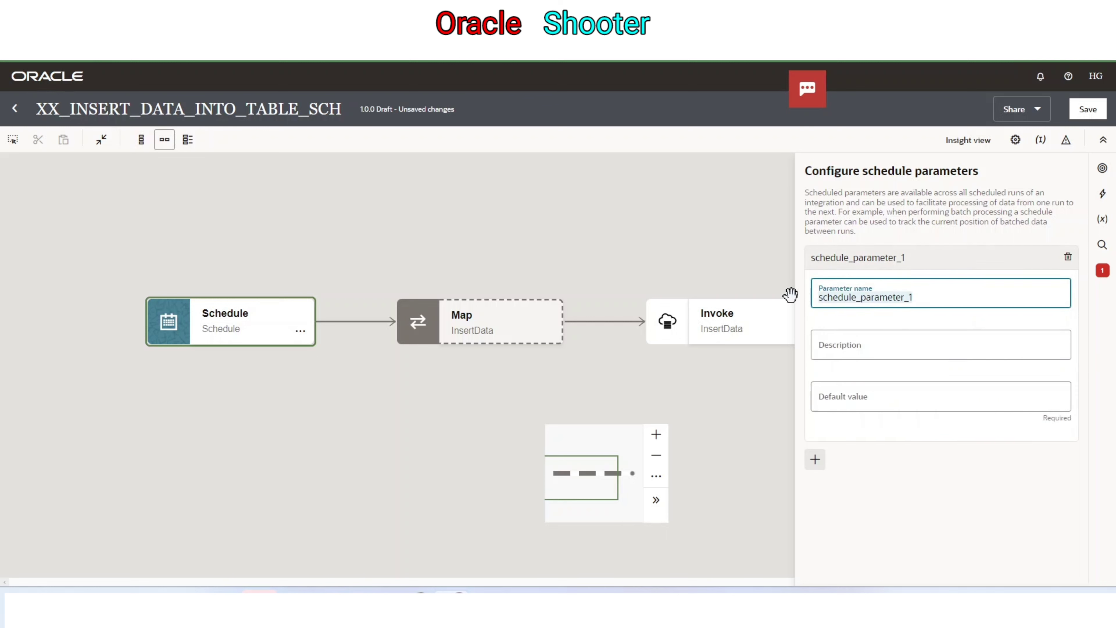
text(P_CODE)
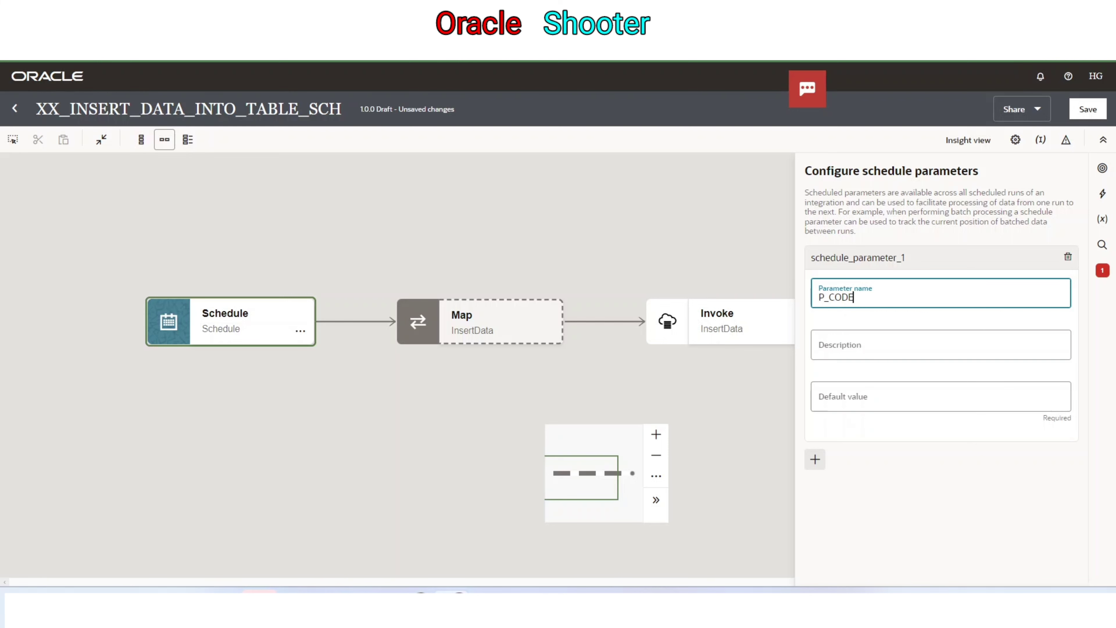
click(948, 401)
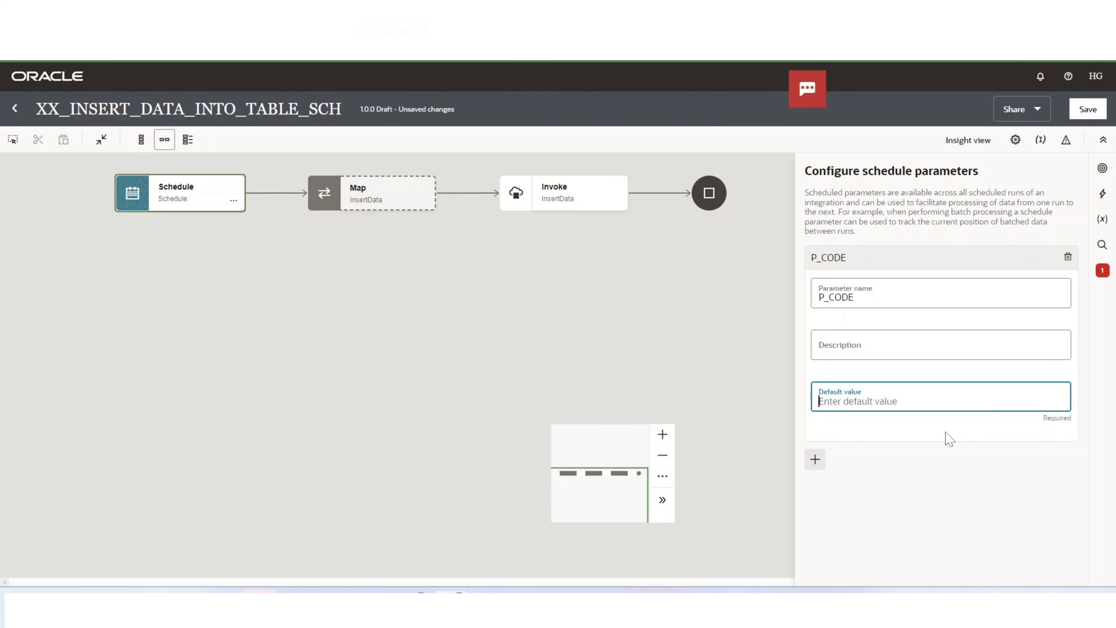
text(MK)
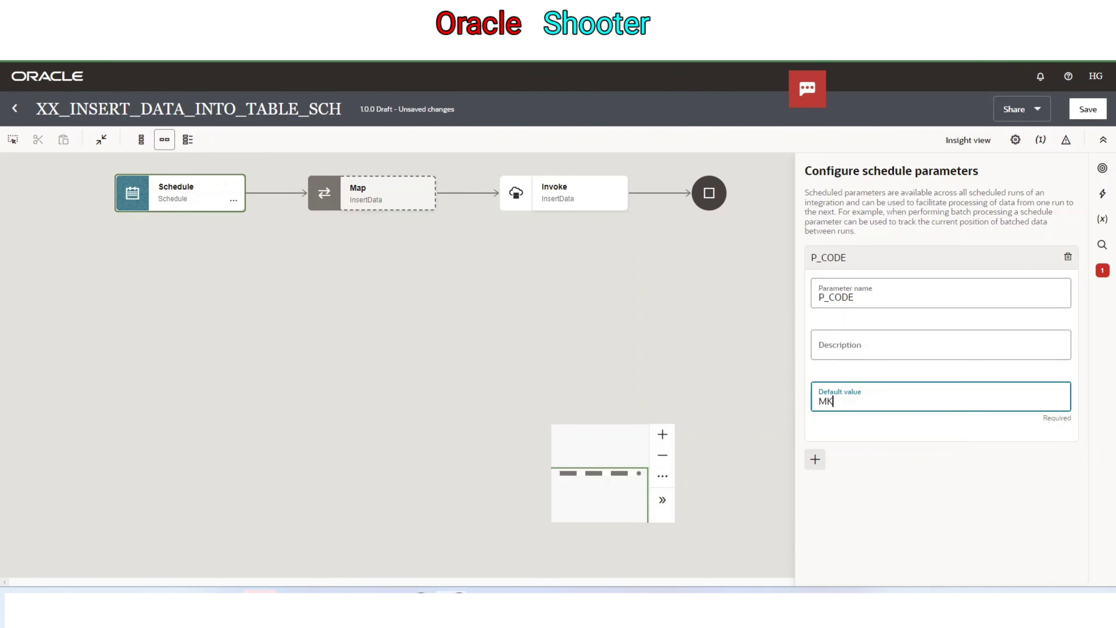
Add a second schedule parameter named P_MEANING with a person's full name as default value, and save the integration.
click(818, 462)
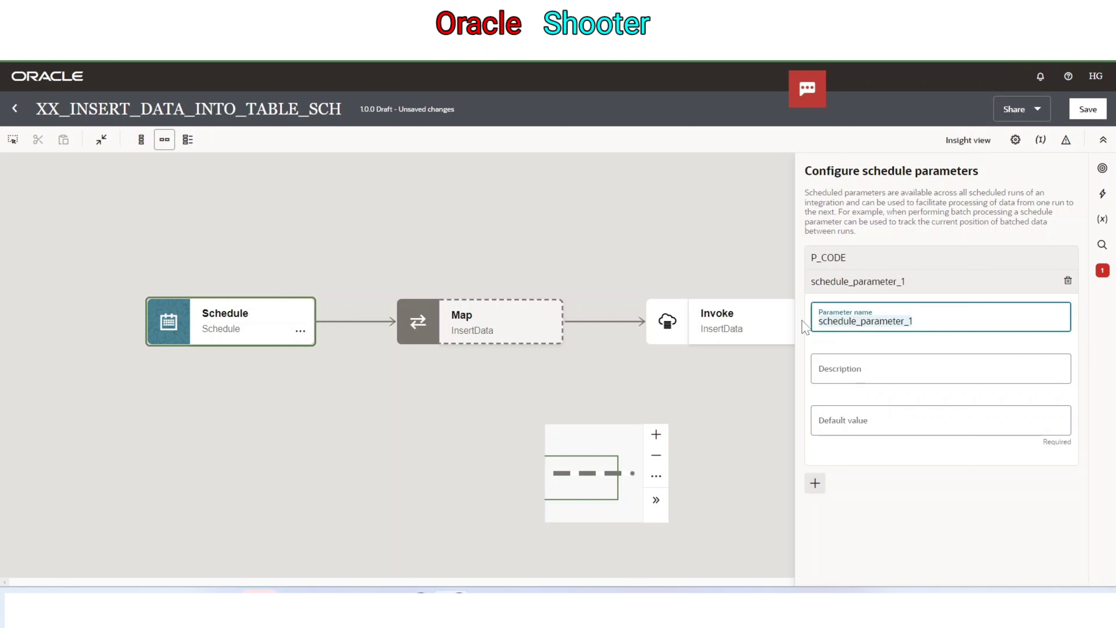
text(P_)
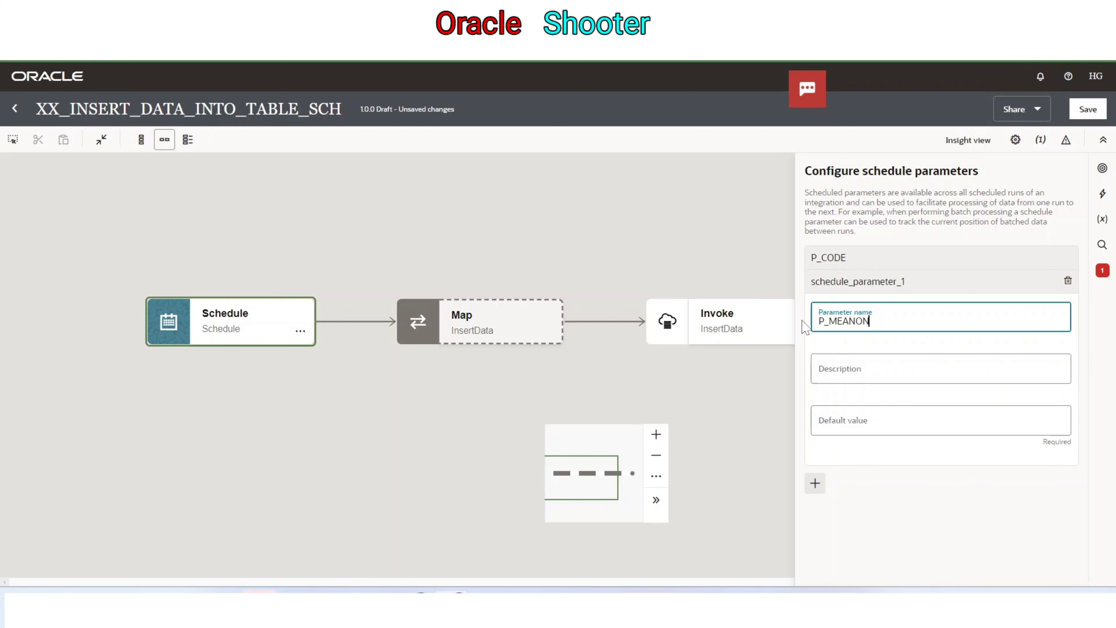
text(MEANING)
key(Tab)
key(Tab)
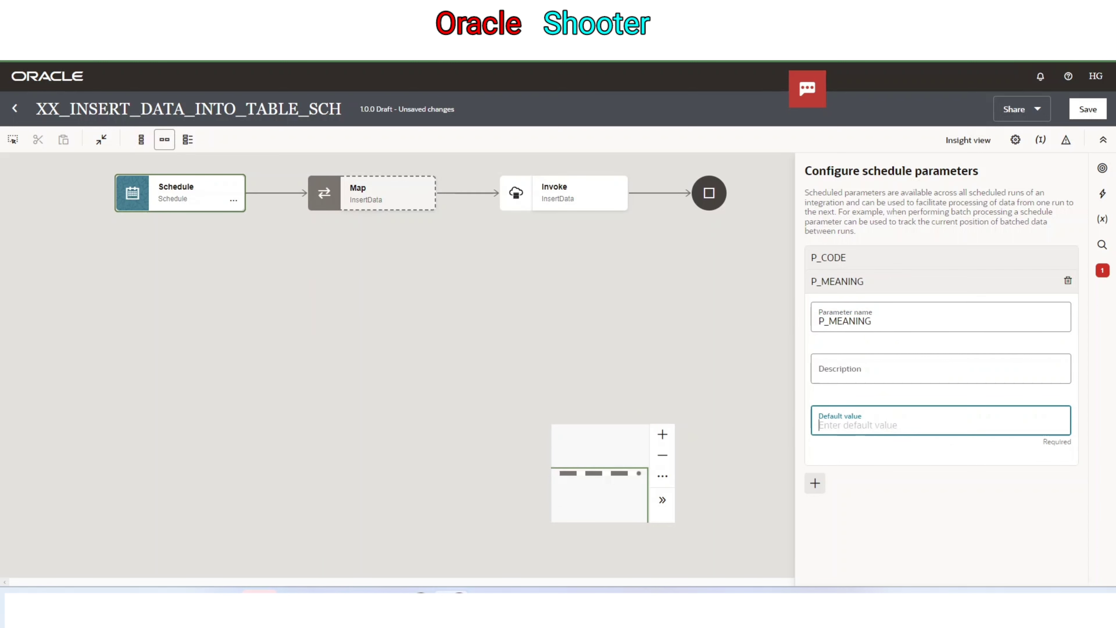
text(Manoj Kumar)
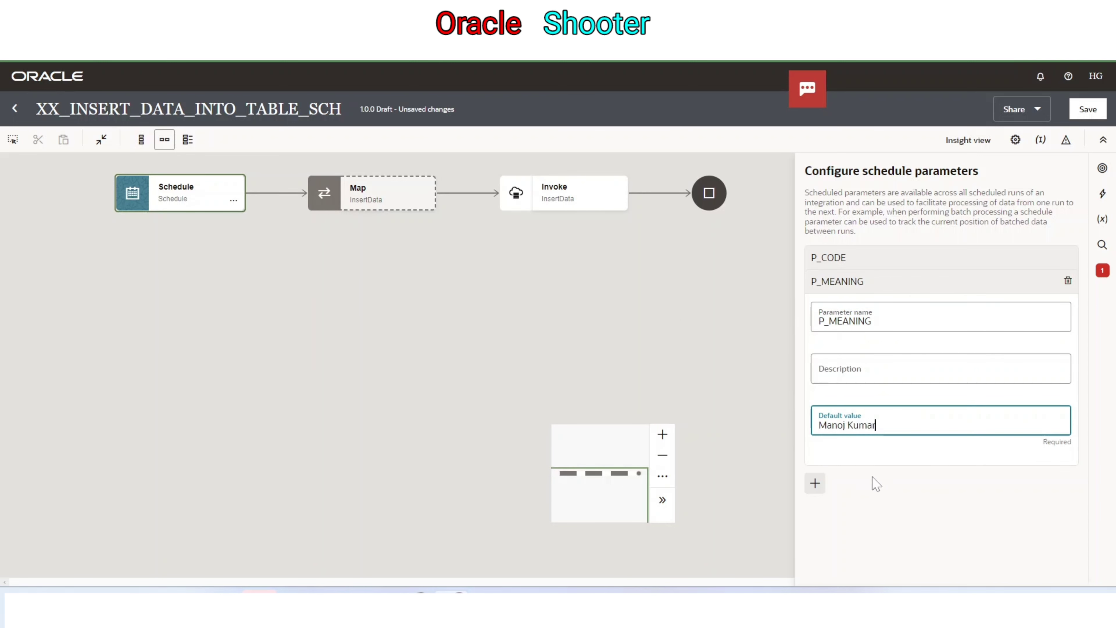
click(873, 477)
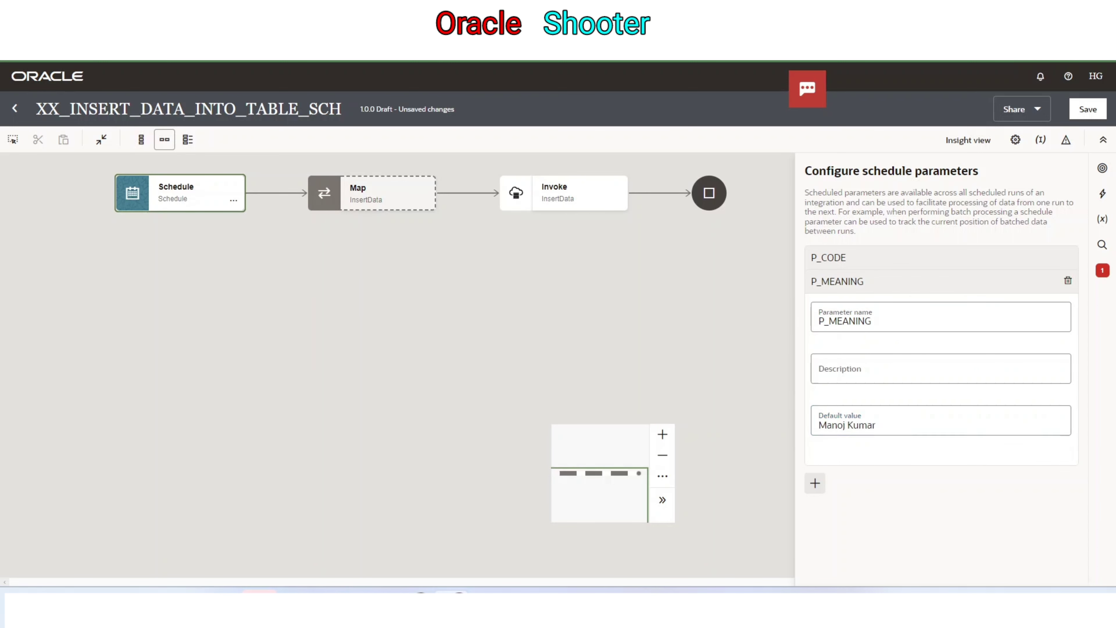
click(1083, 117)
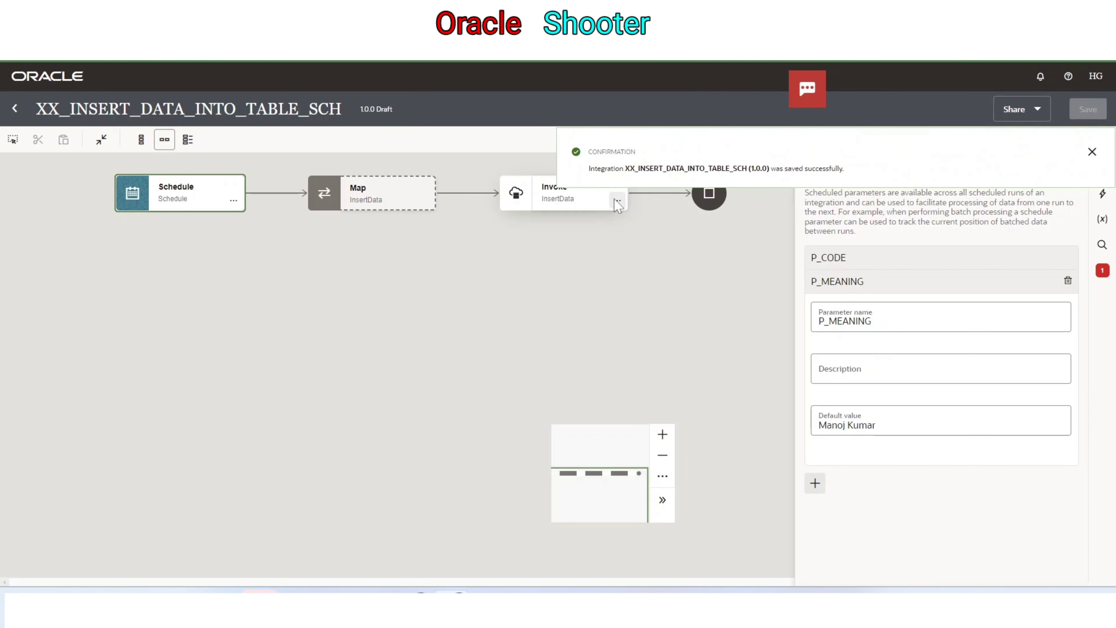
Review the schedule parameters P_CODE and P_MEANING of the Schedule trigger, and leave them as they are.
click(733, 308)
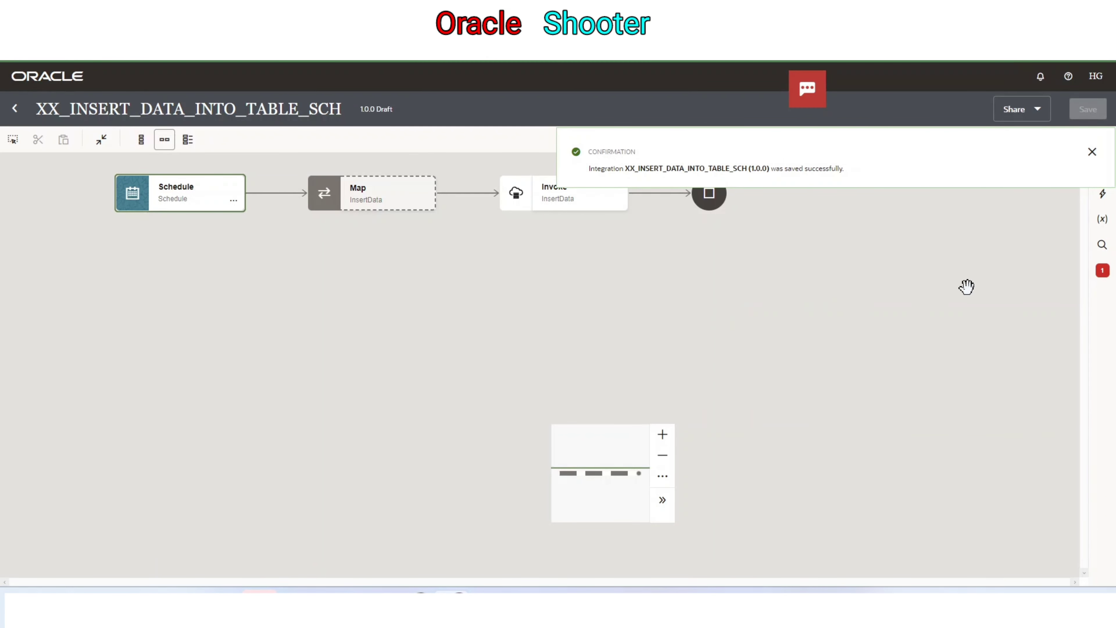
click(233, 200)
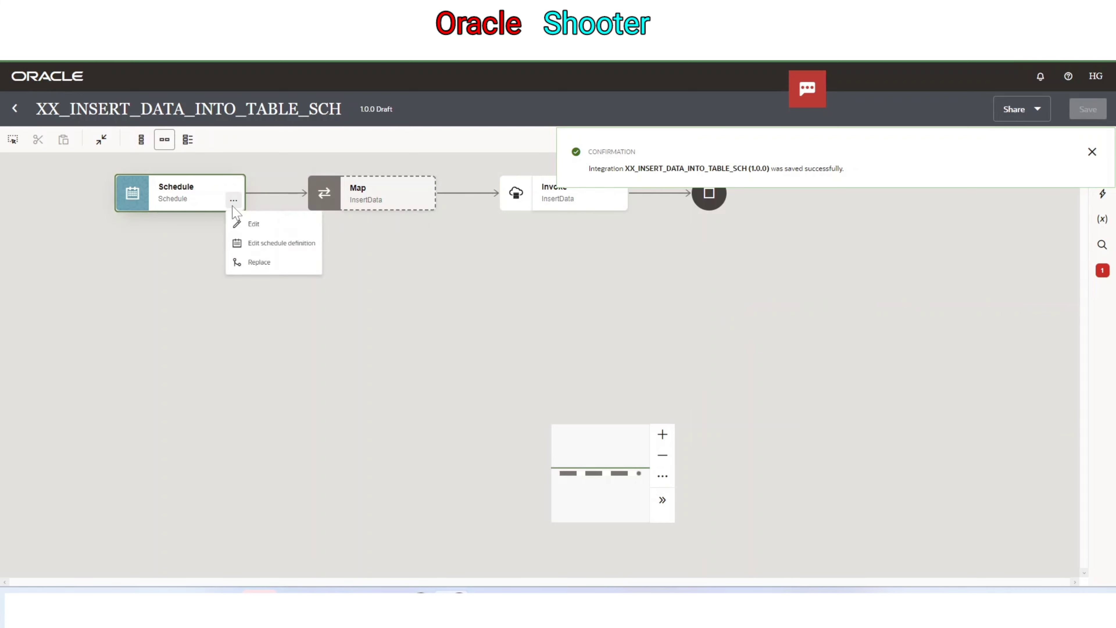
click(262, 230)
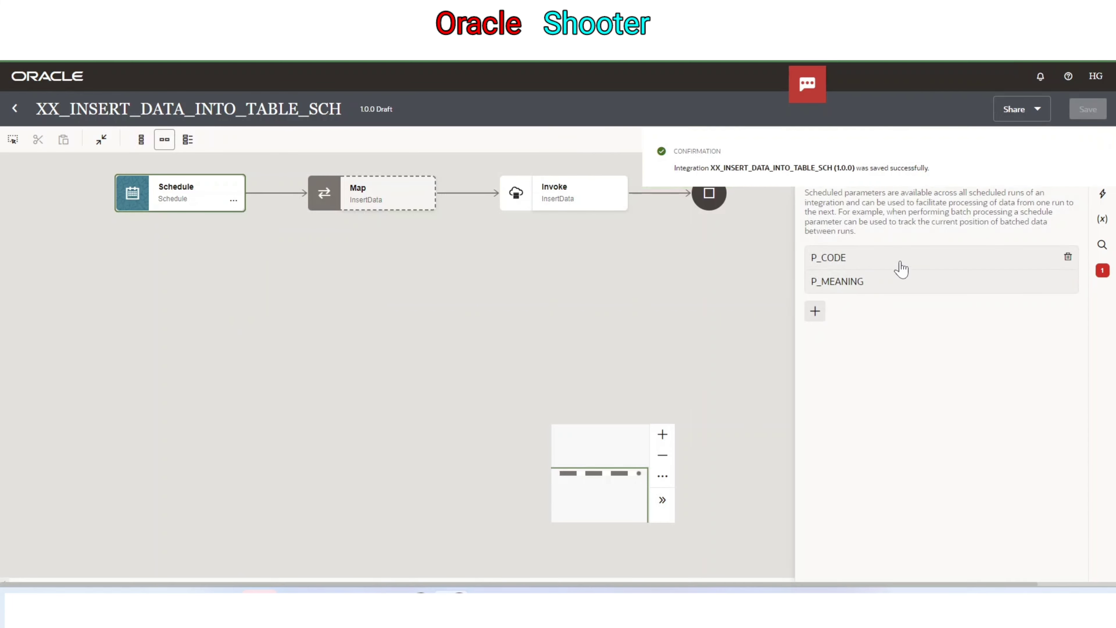
click(643, 307)
Map P_CODE to code and P_MEANING to meaning under XxmkLookupTl in the InsertData map, validate it, and return to the integration canvas.
click(426, 203)
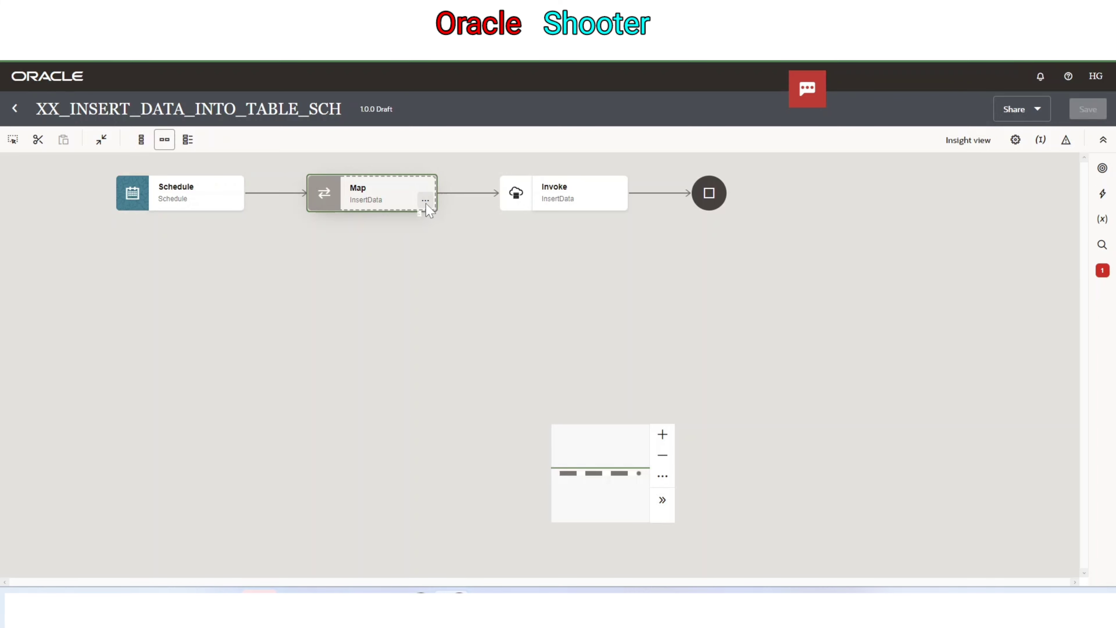
click(444, 225)
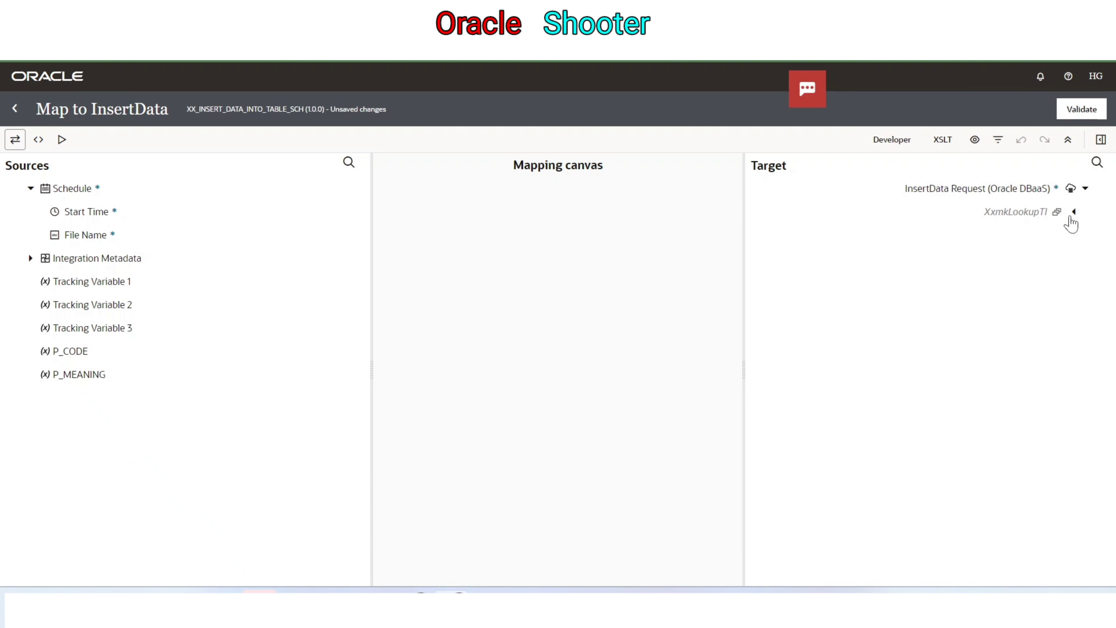
click(1075, 213)
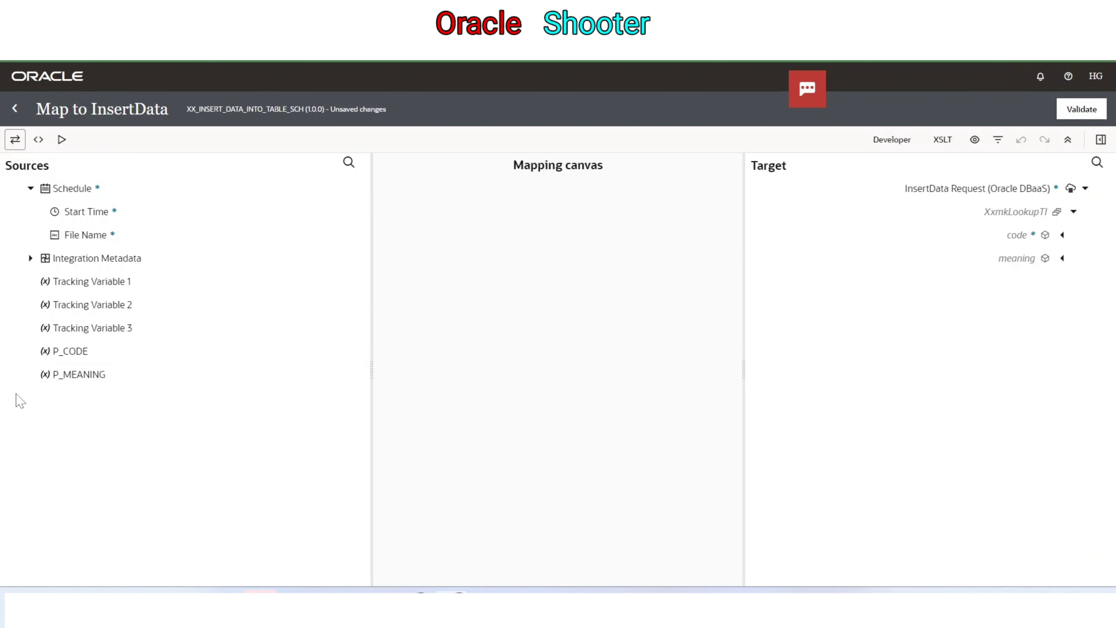
drag(76, 352, 973, 234)
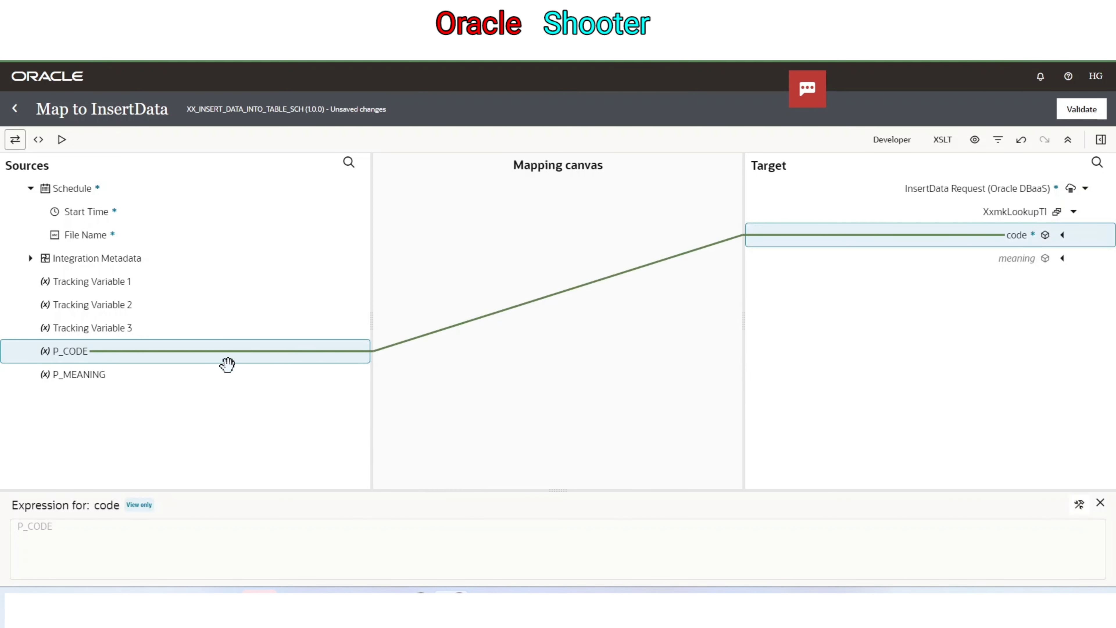
drag(88, 375, 1000, 267)
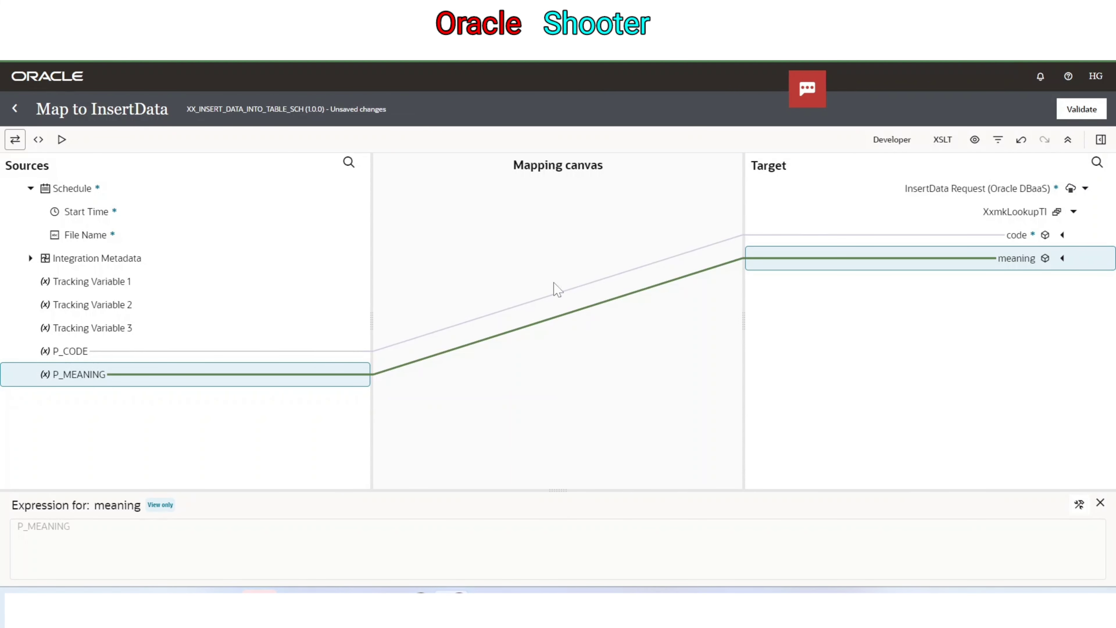
click(1081, 109)
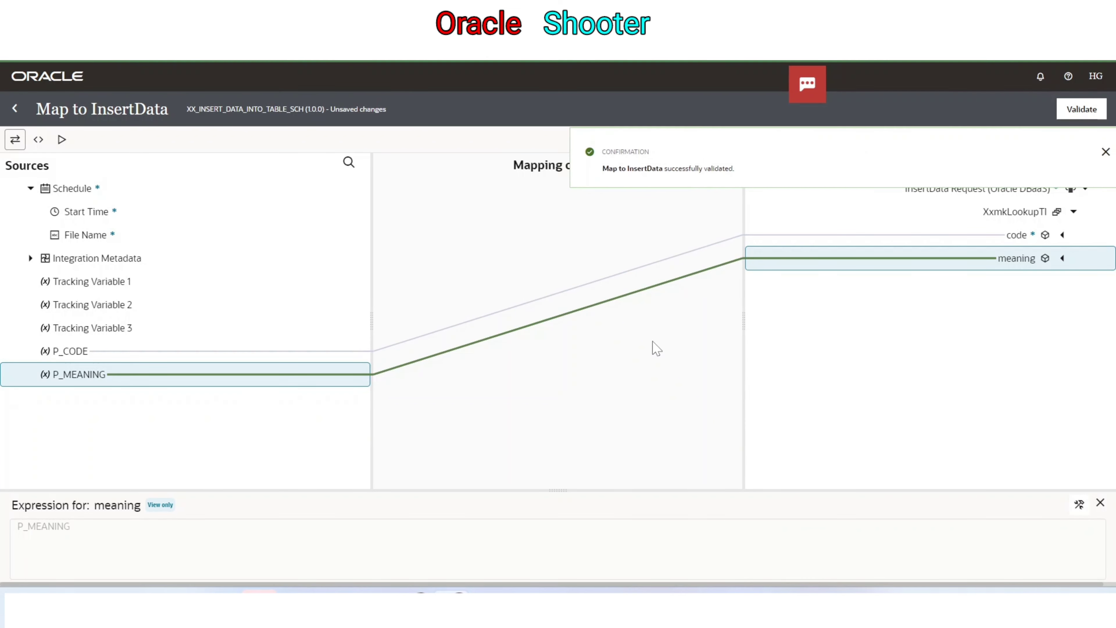
click(12, 110)
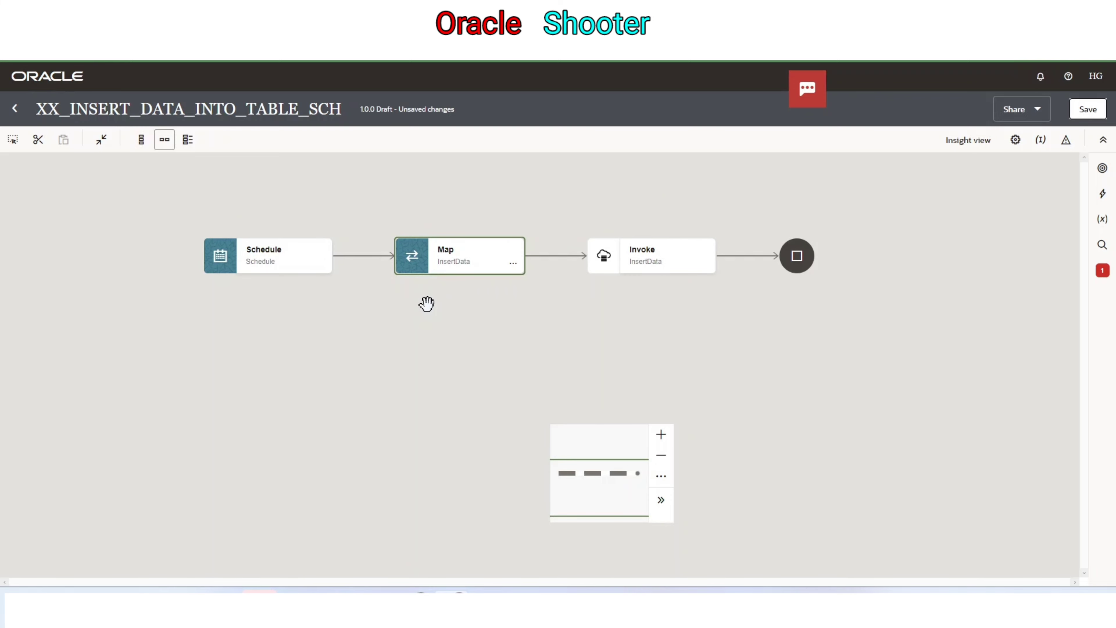
Exit the integration with its changes saved and check the actions available for XX_INSERT_DATA_INTO_TABLE_SCH.
click(15, 108)
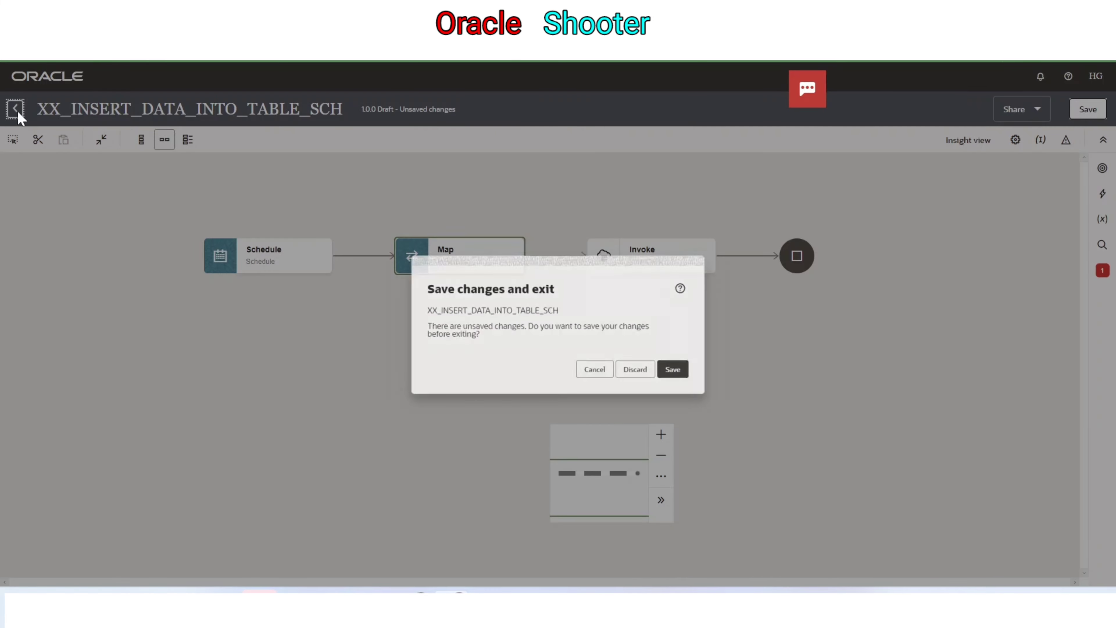
click(702, 380)
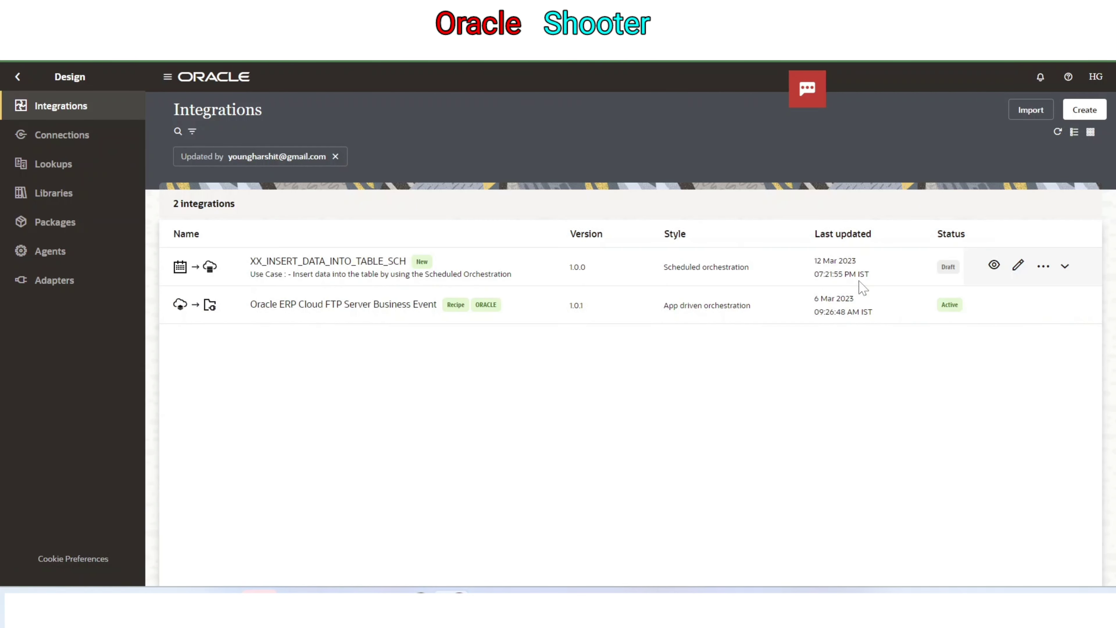
click(1043, 266)
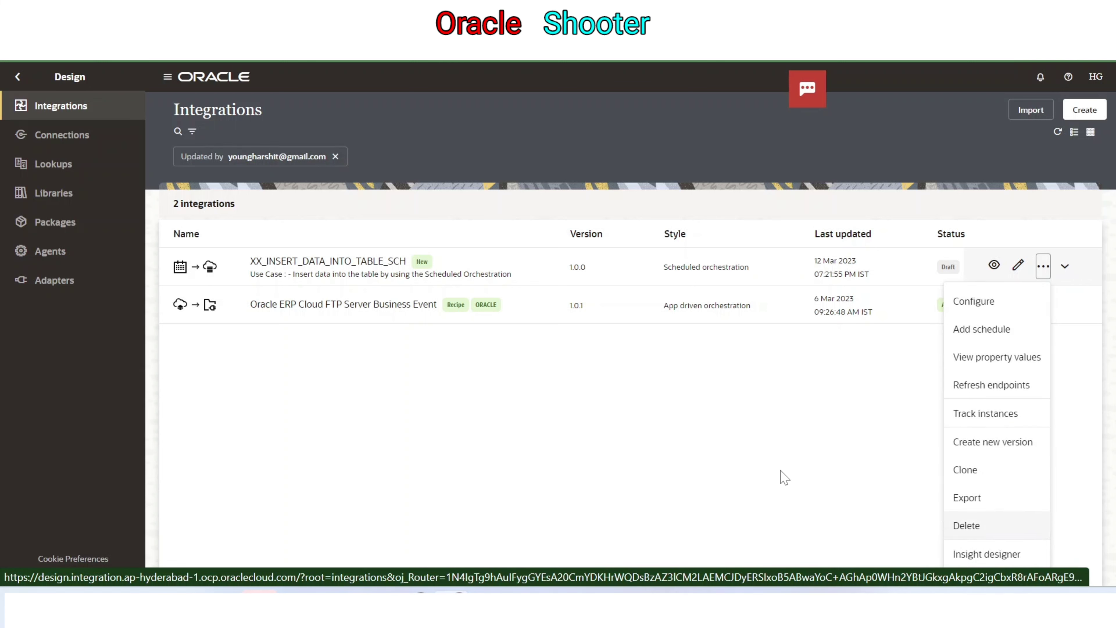
click(760, 464)
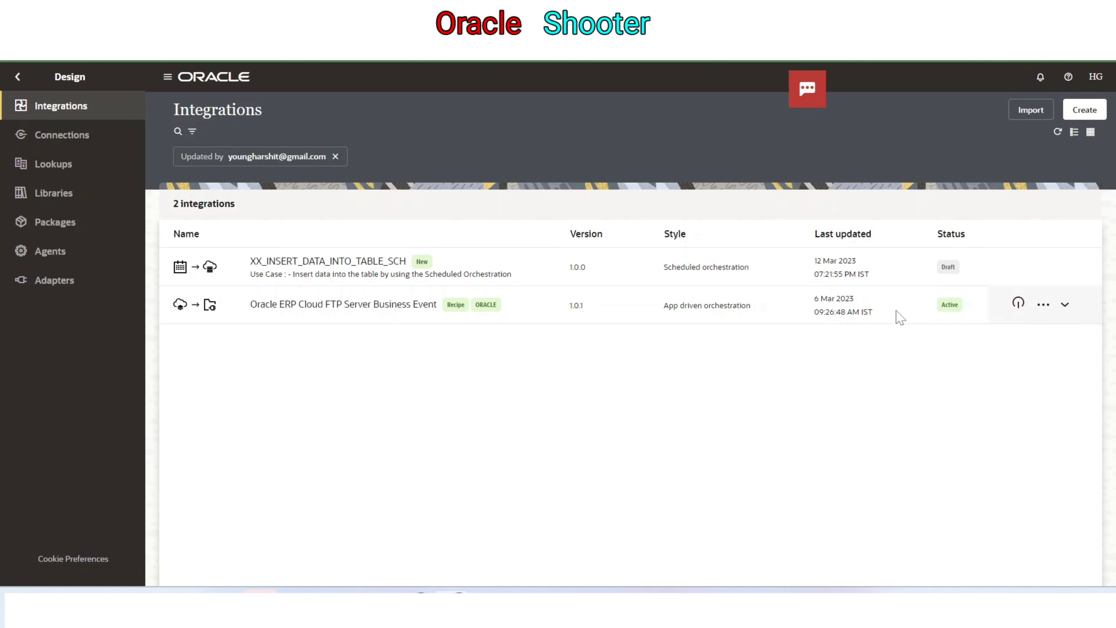
Reopen XX_INSERT_DATA_INTO_TABLE_SCH and inspect its list of errors.
click(343, 263)
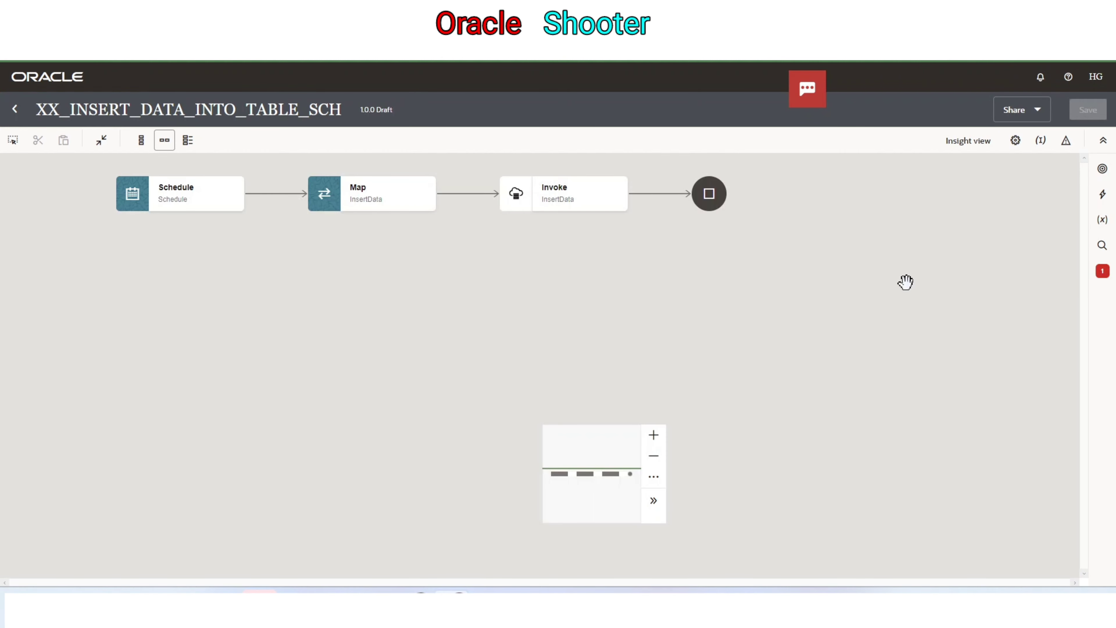
click(1104, 272)
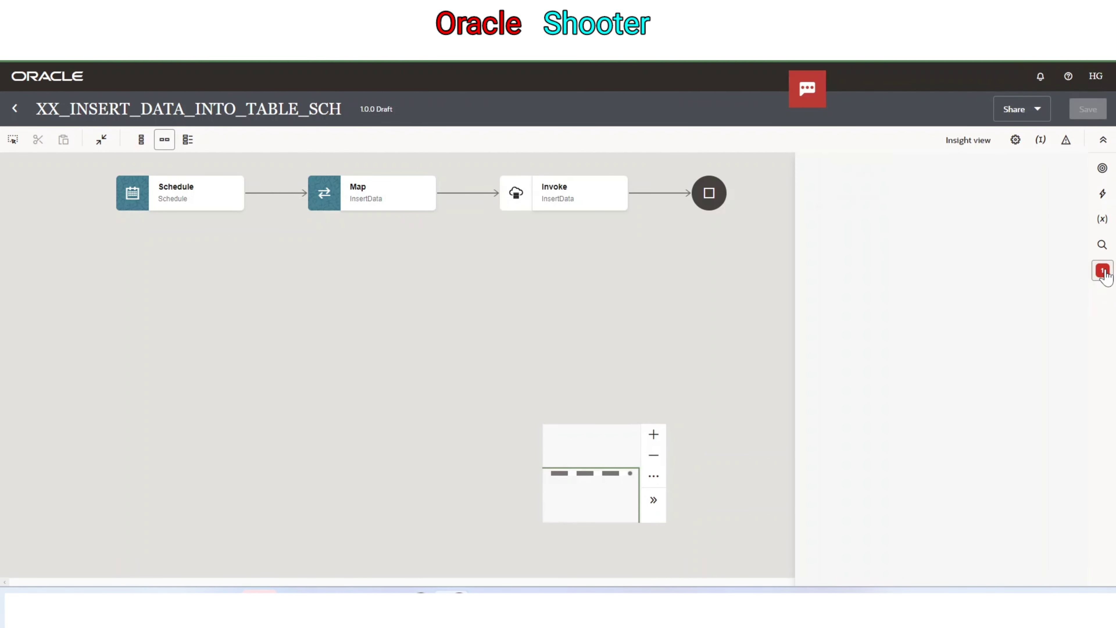
click(717, 287)
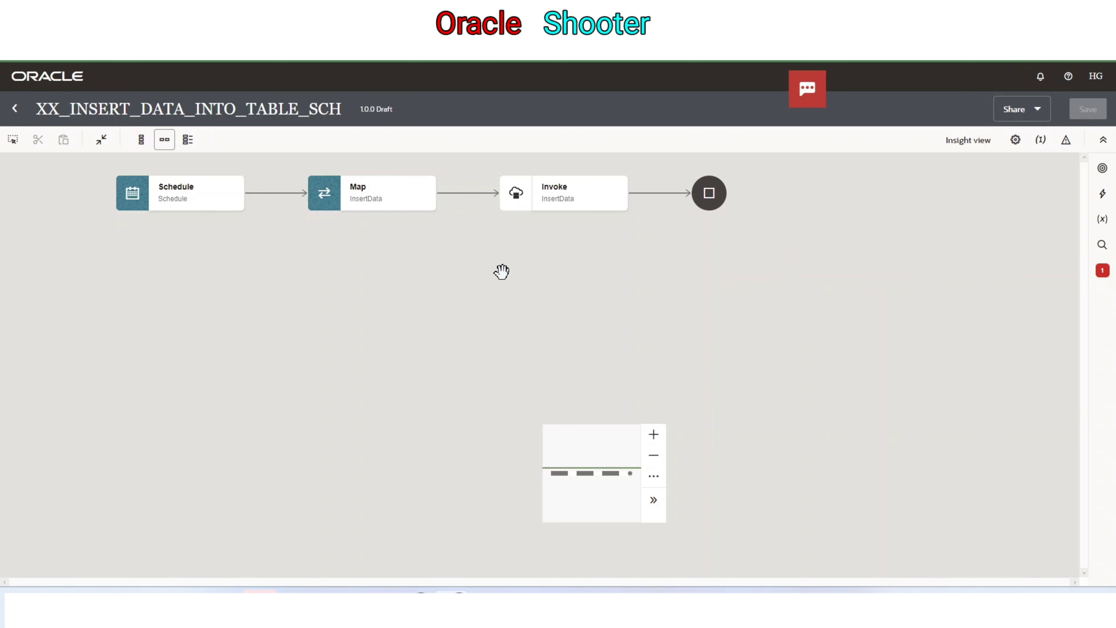
click(1102, 271)
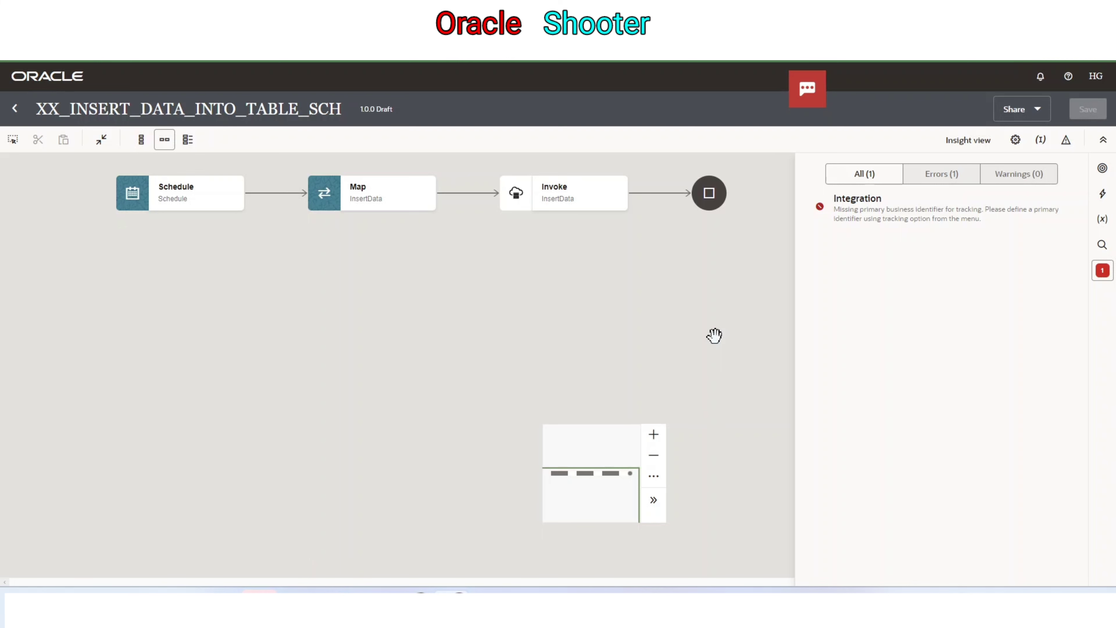
Assign P_CODE as the primary business identifier and P_MEANING as the second identifier, and save the integration.
click(1044, 144)
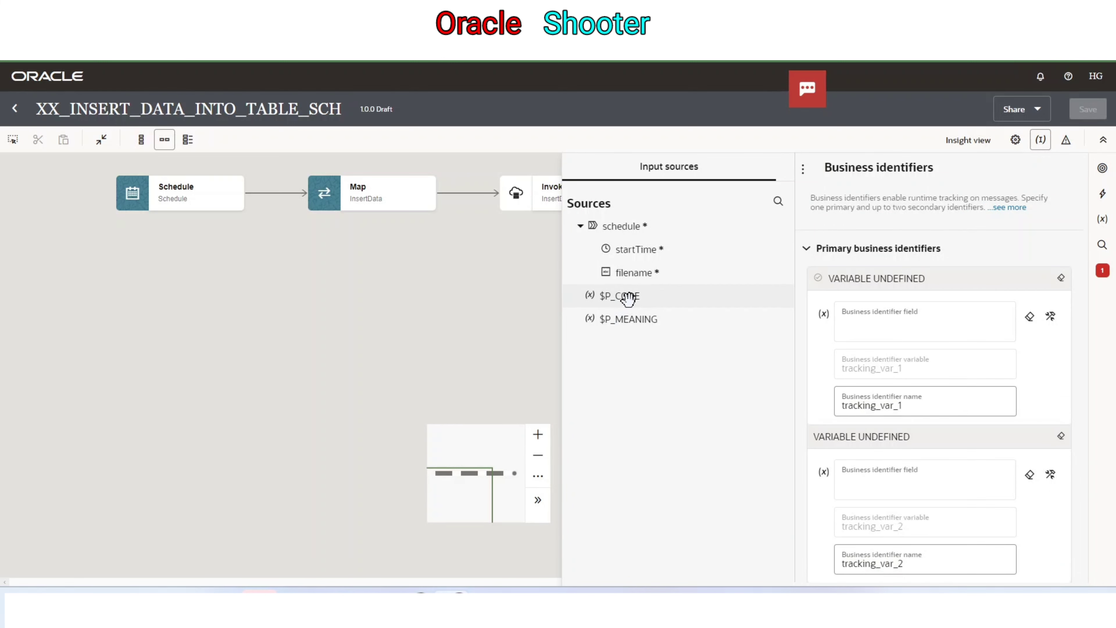
drag(633, 301, 883, 321)
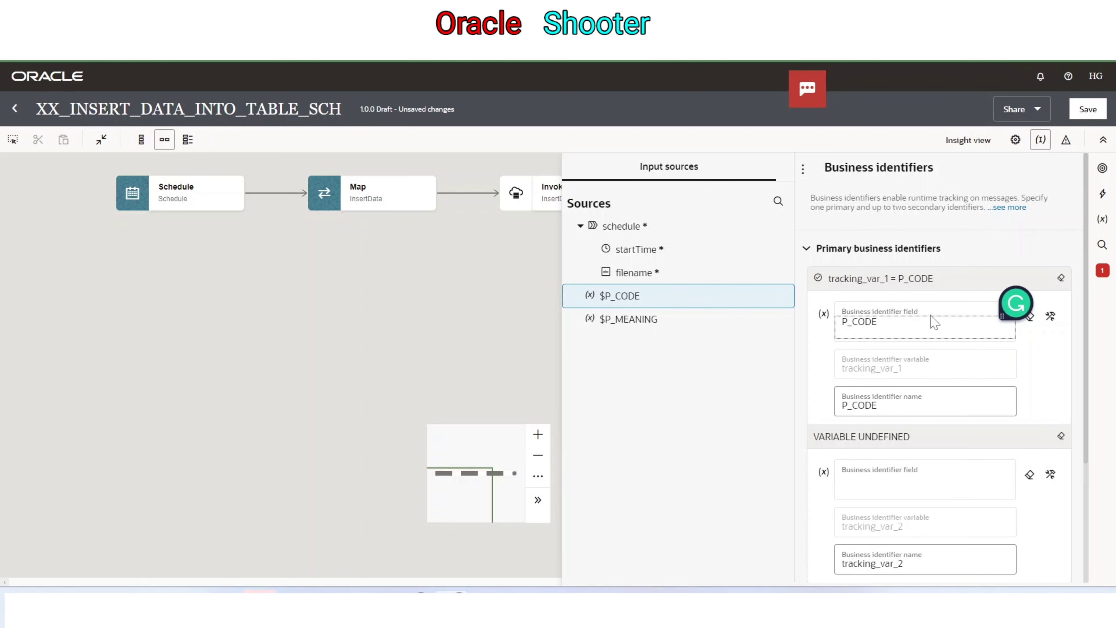
drag(629, 321, 885, 480)
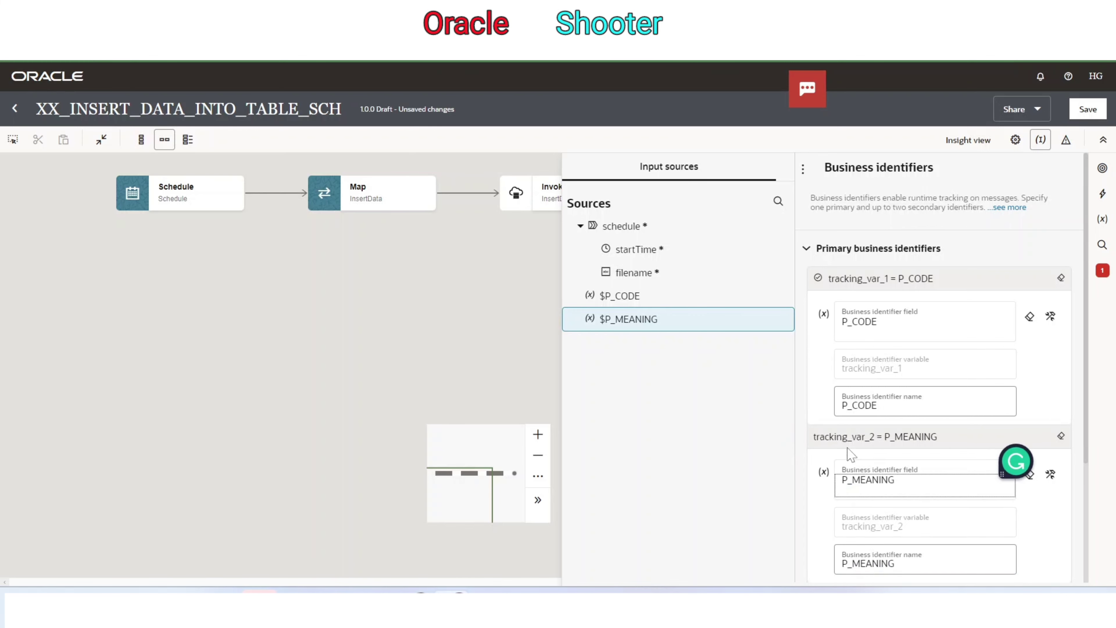
click(1088, 109)
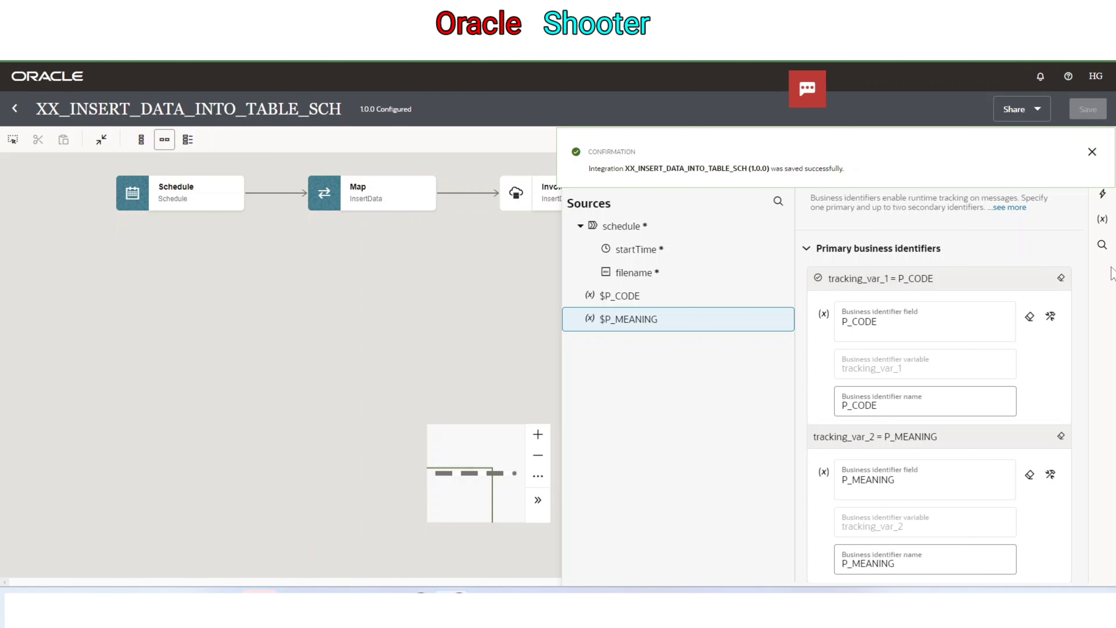
click(1092, 151)
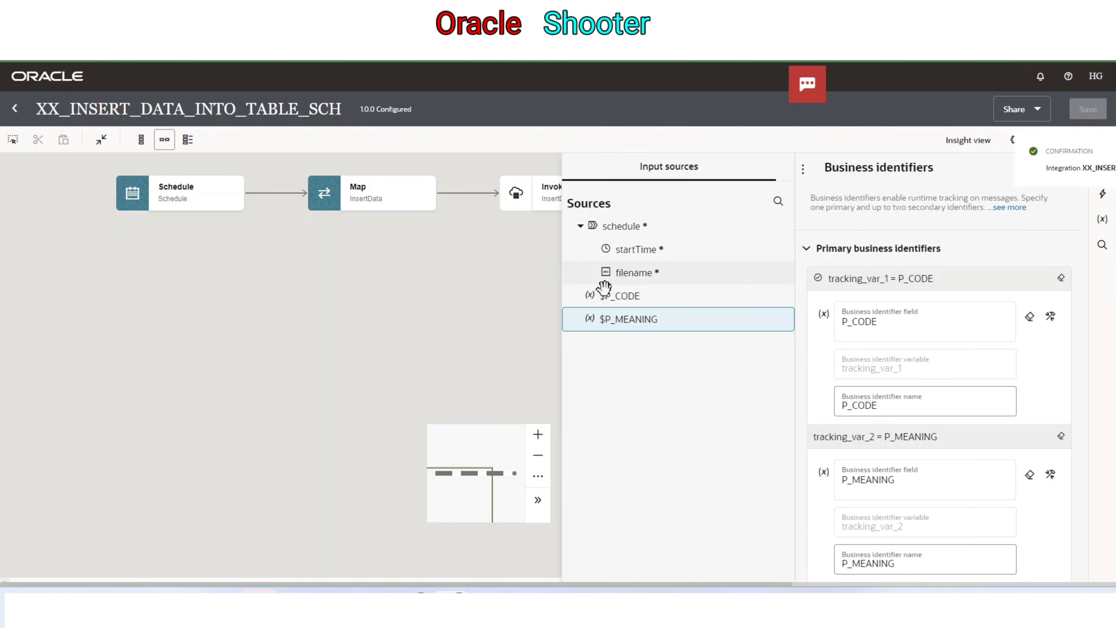
click(473, 296)
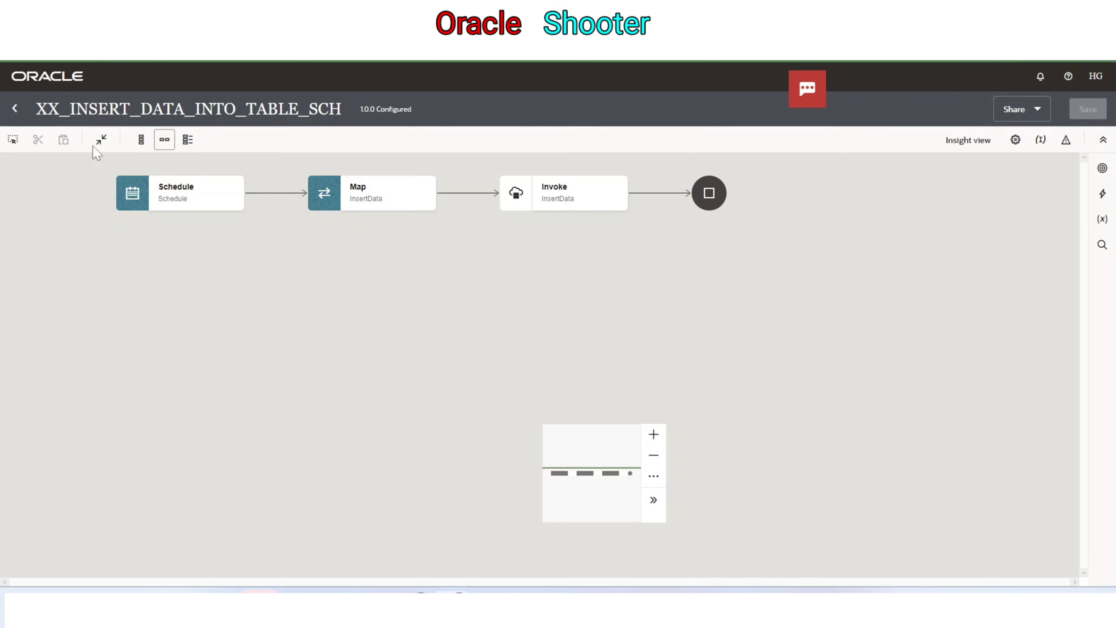
Return to the integrations list, activate XX_INSERT_DATA_INTO_TABLE_SCH with Debug tracing, and refresh its status.
click(17, 113)
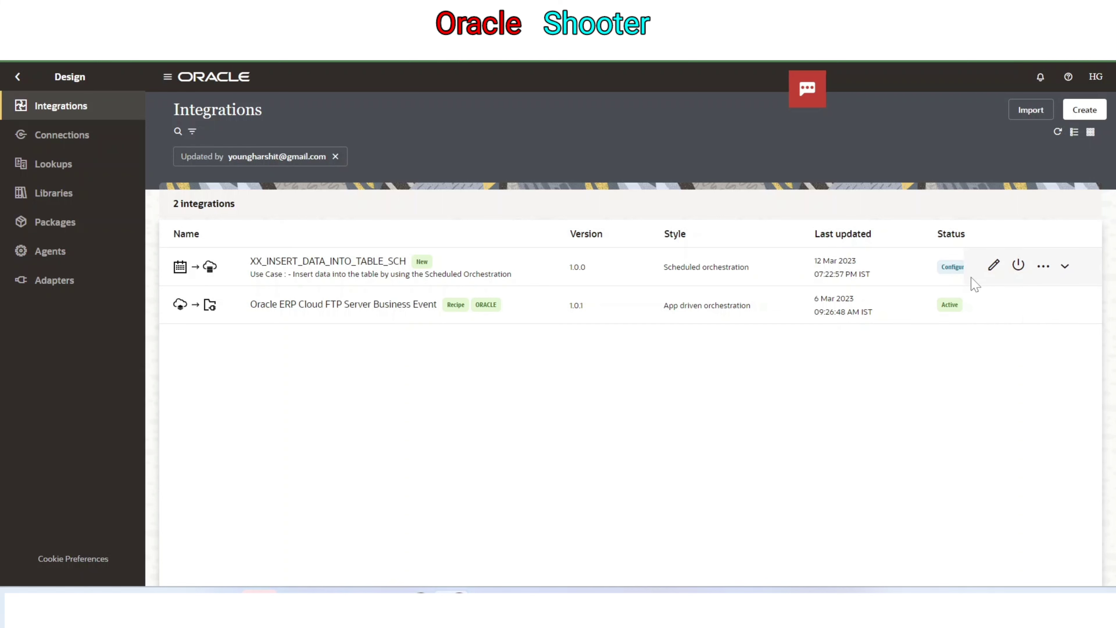
click(1042, 269)
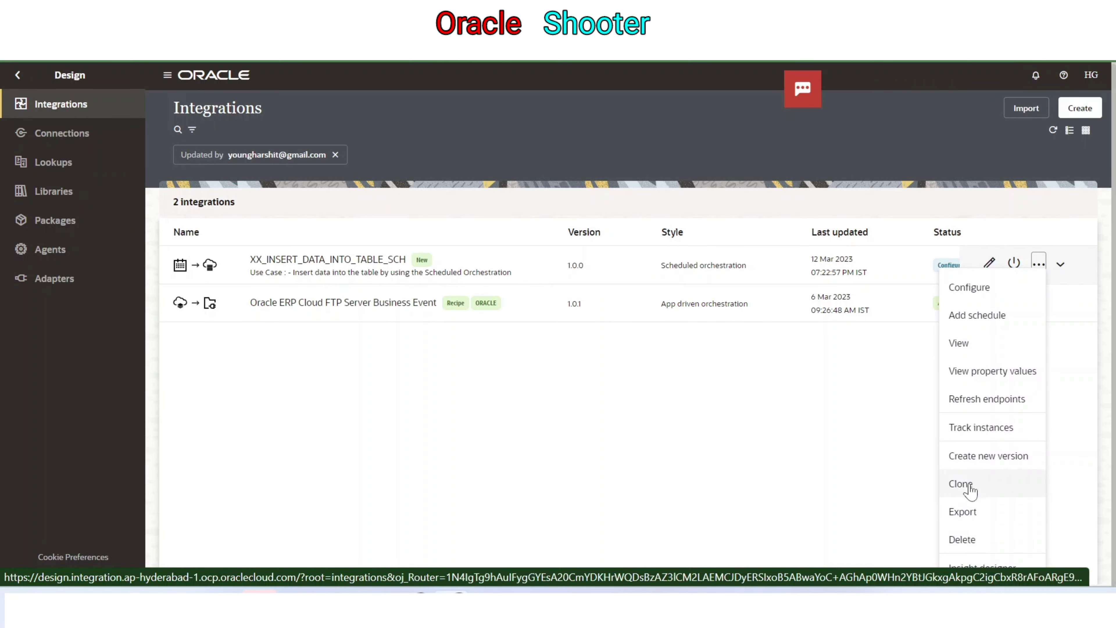
click(916, 385)
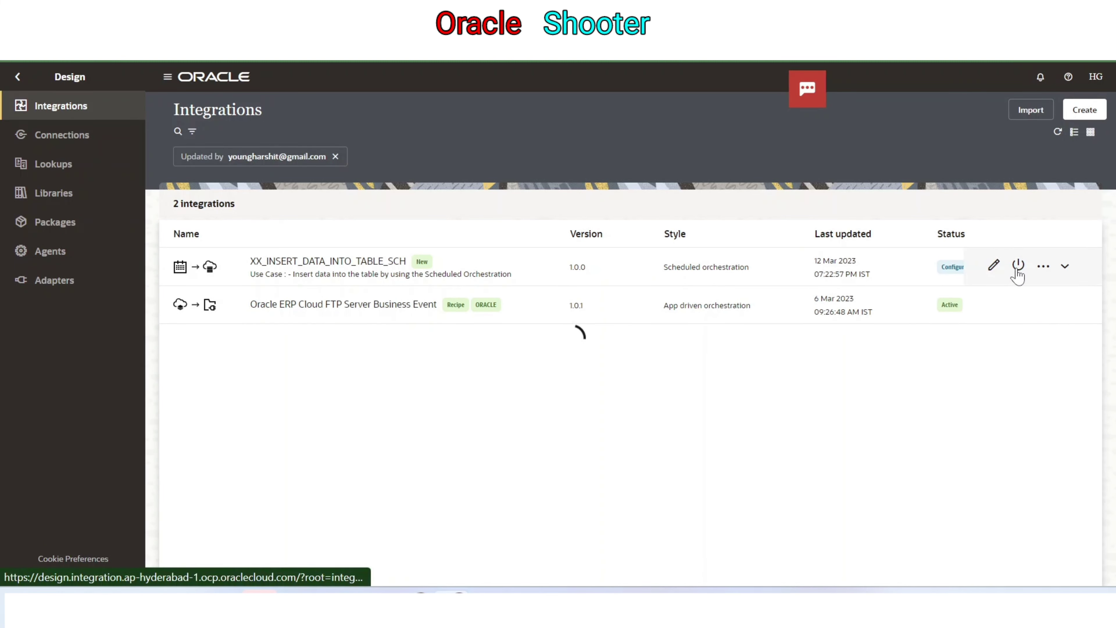
click(1018, 266)
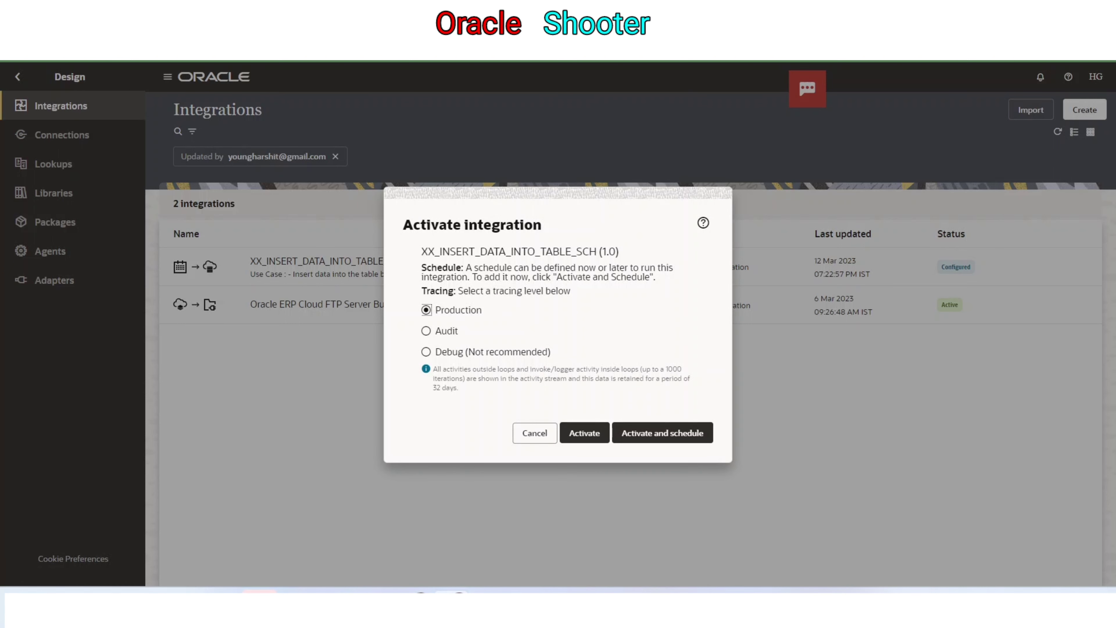
click(427, 353)
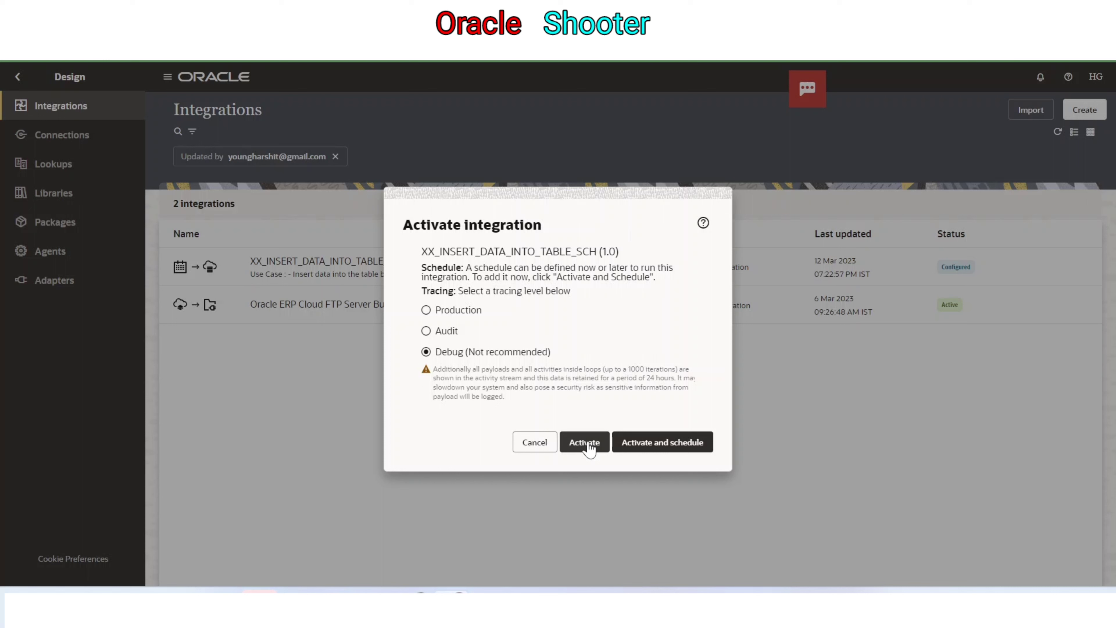
click(588, 449)
click(588, 444)
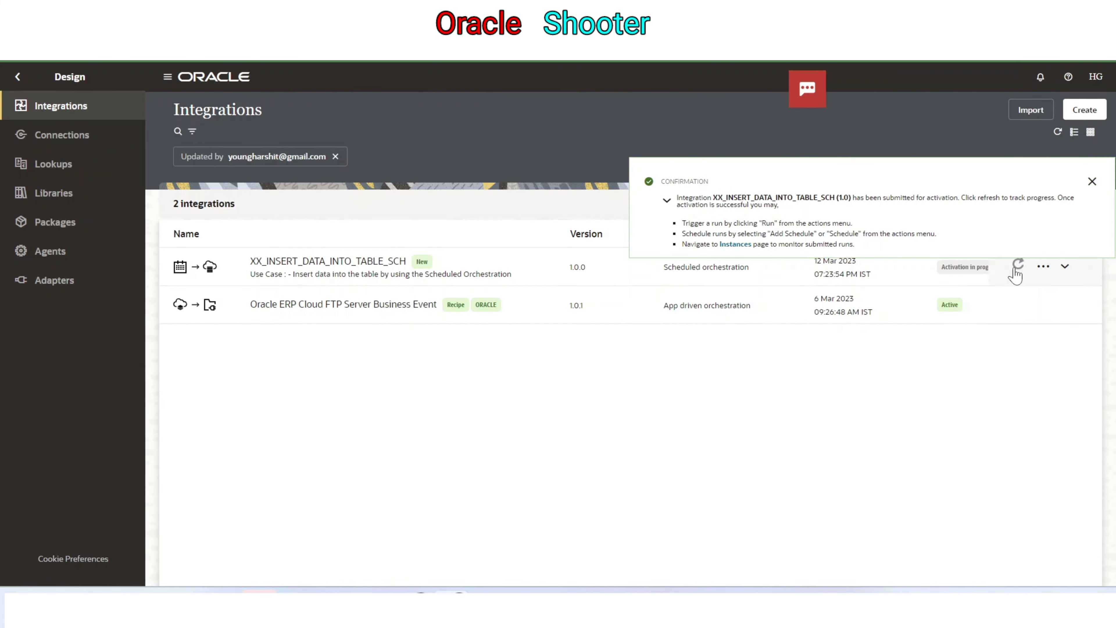
click(1017, 265)
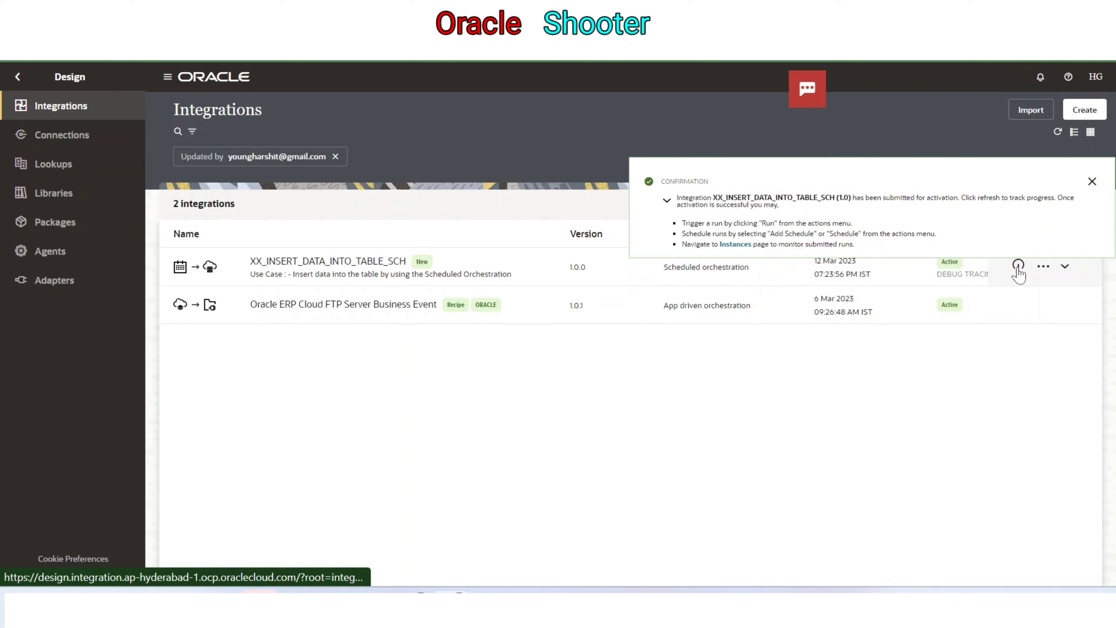
click(1093, 184)
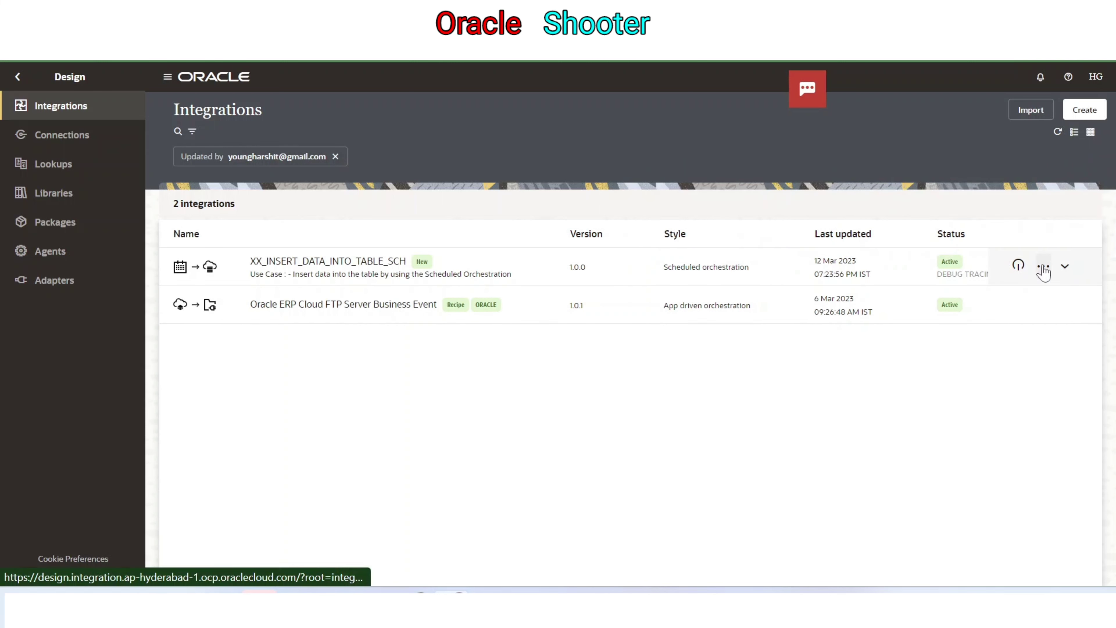
Run XX_INSERT_DATA_INTO_TABLE_SCH as an ad hoc request with the default values of P_CODE and P_MEANING.
click(1043, 268)
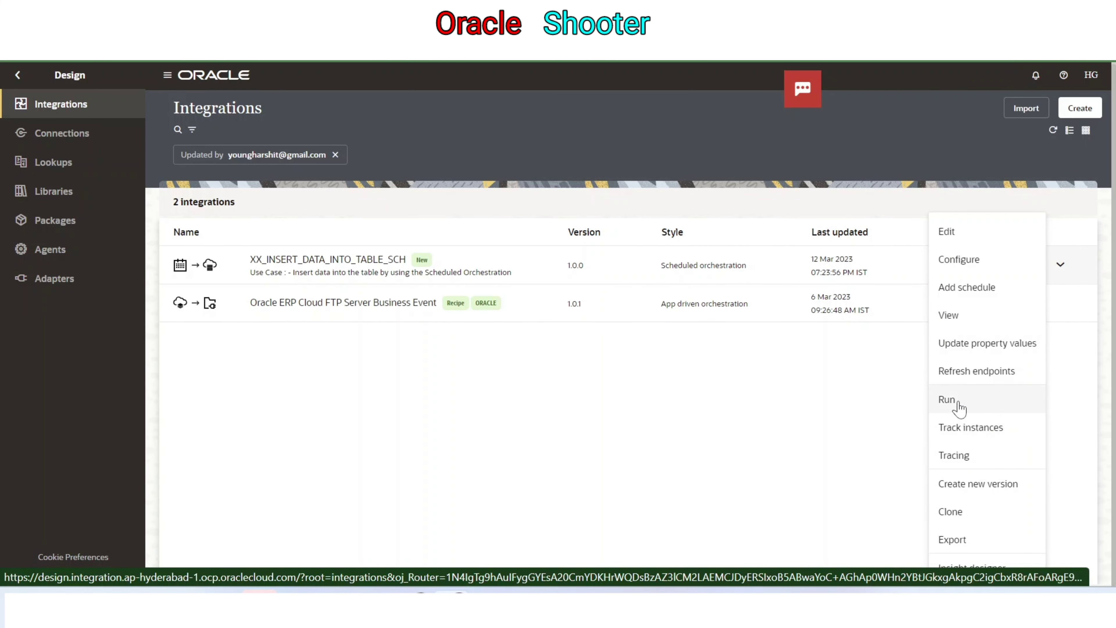
click(947, 399)
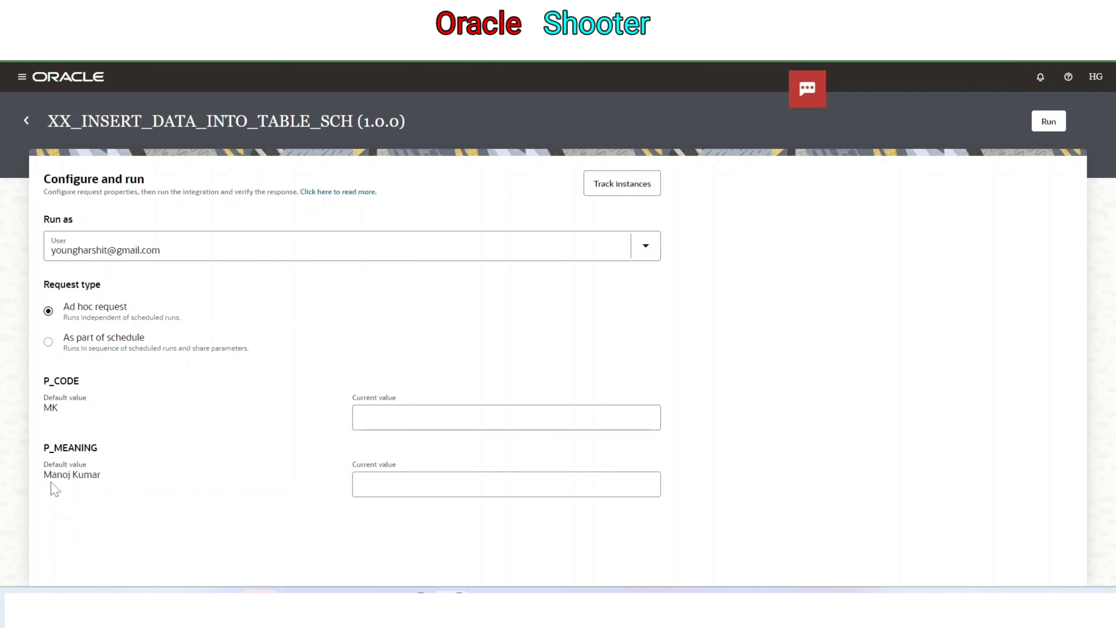
click(1049, 122)
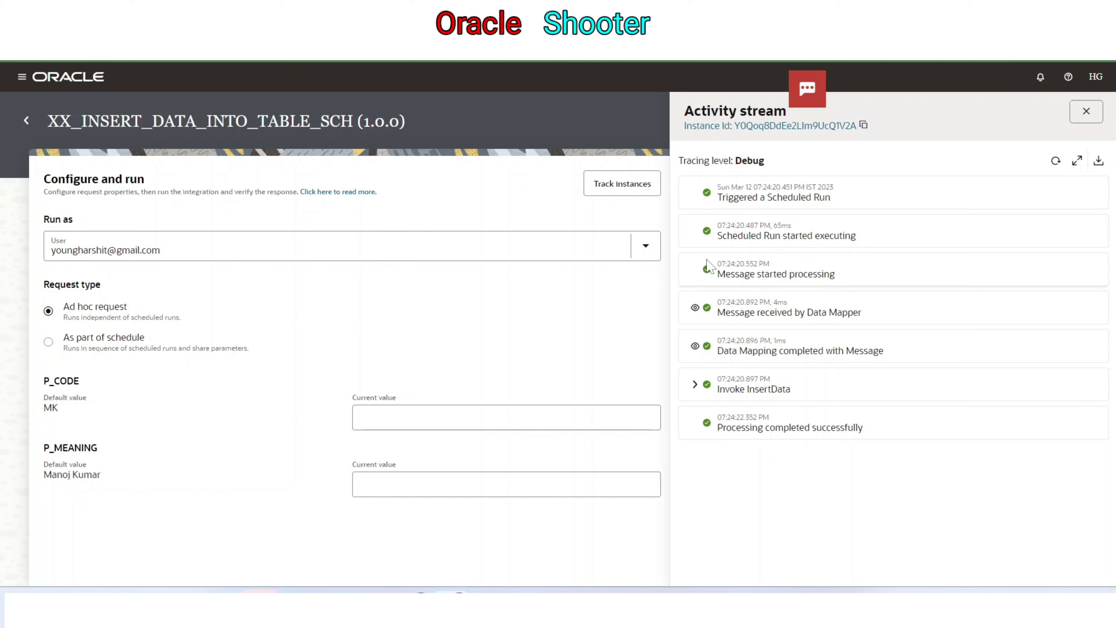
Examine the run's activity stream payloads for the data mapper's received message, the completed data mapping and the message received by Invoke InsertData.
click(695, 307)
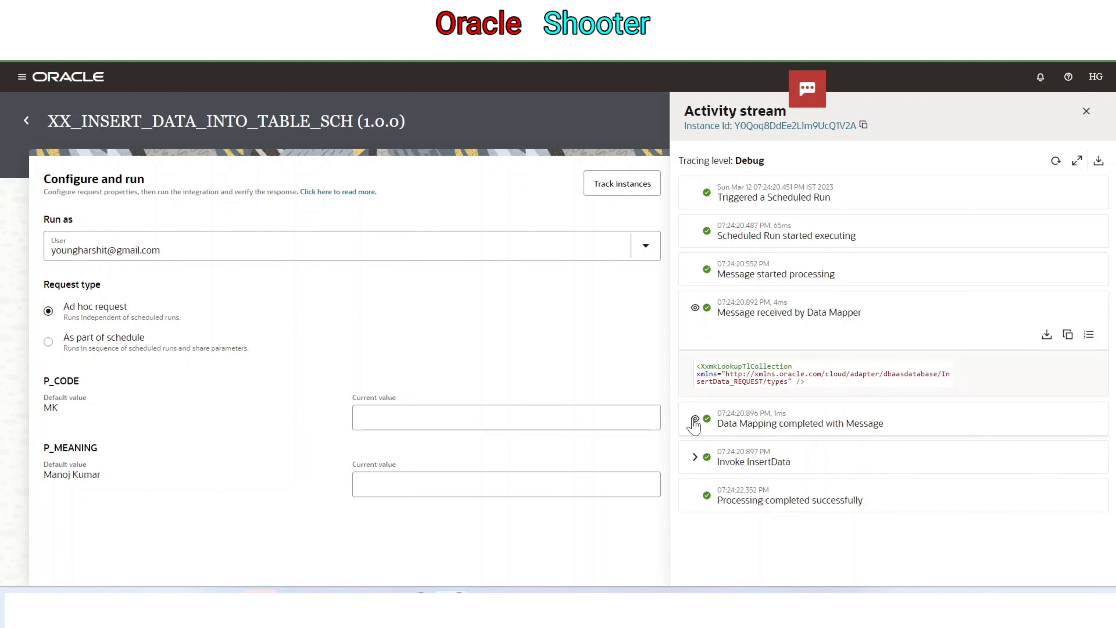
click(695, 419)
scroll(841, 452, down, 2)
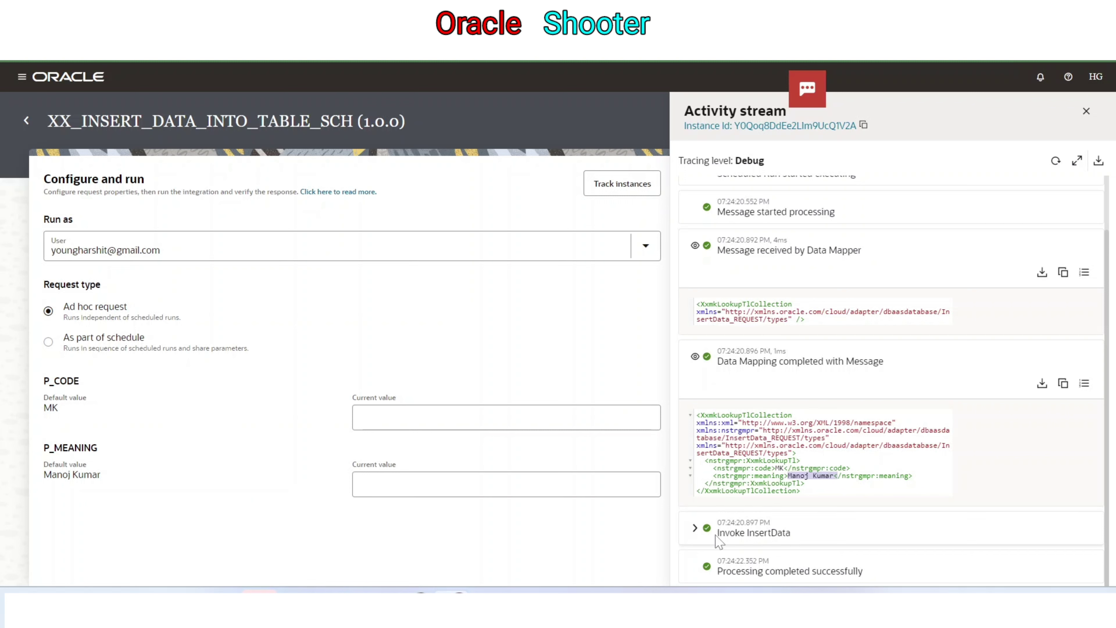
click(695, 529)
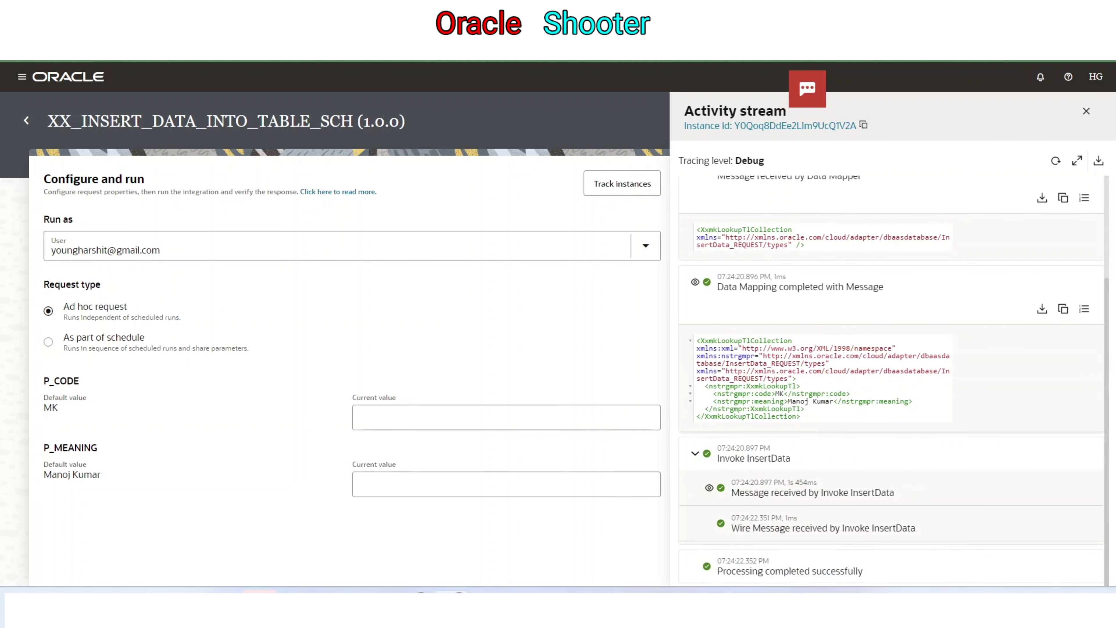
click(710, 489)
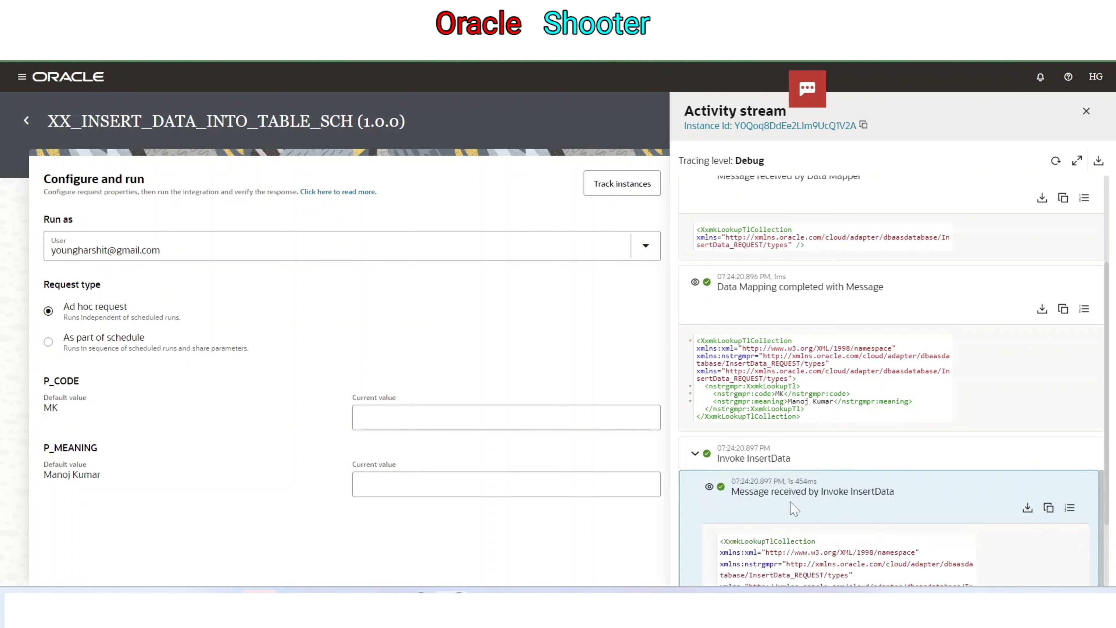
scroll(877, 501, down, 2)
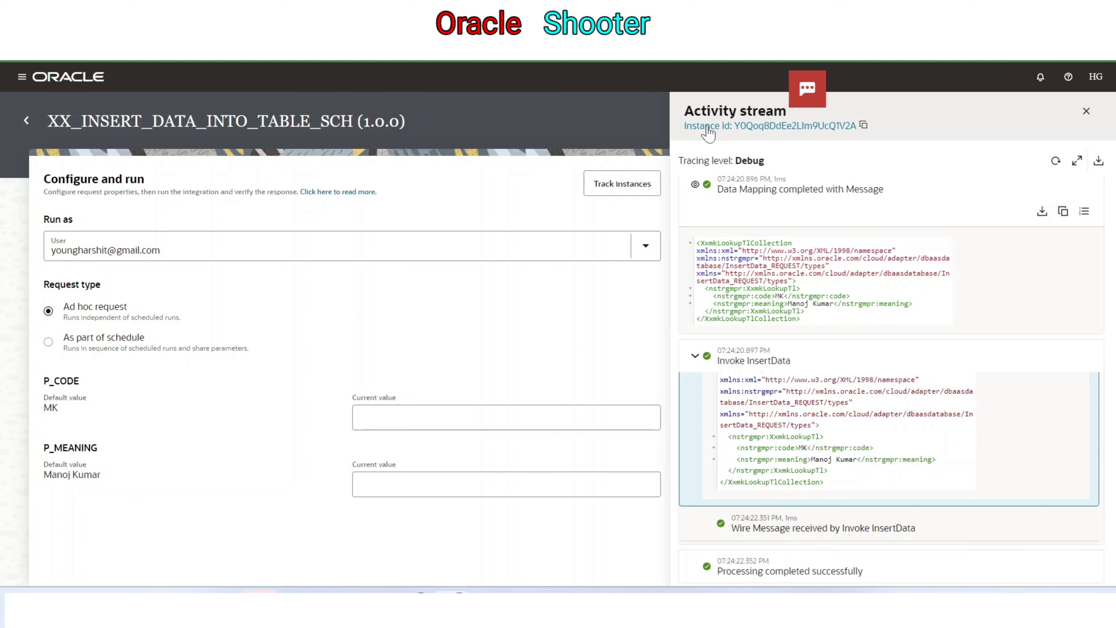
Open the run's instance to examine its executed flow diagram without the activity stream, and return to the run page.
click(731, 129)
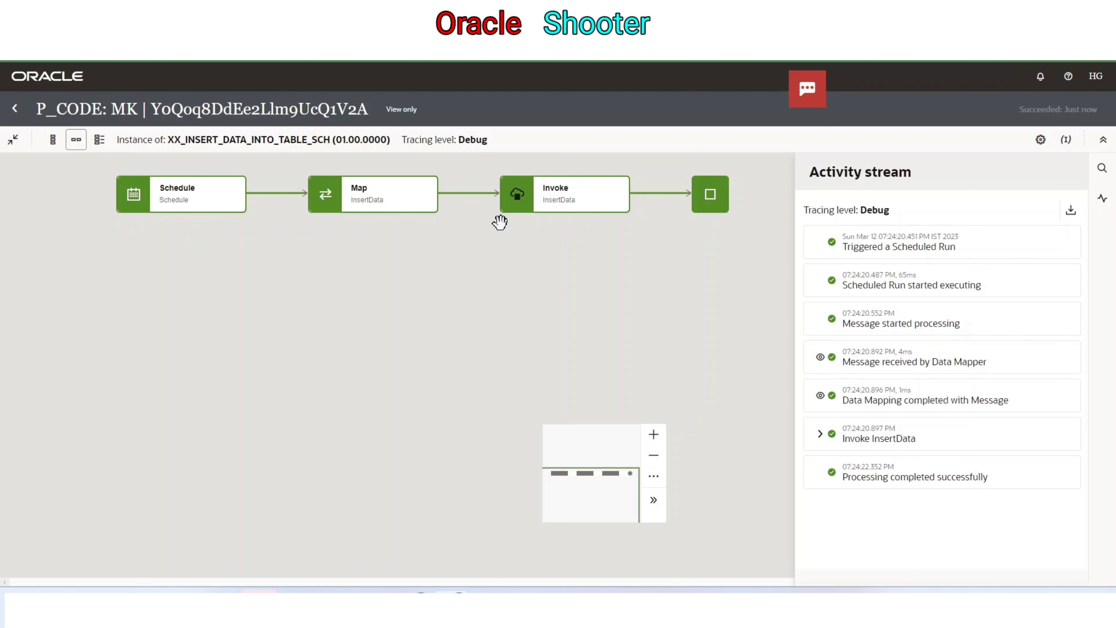
mouse_move(582, 210)
click(339, 311)
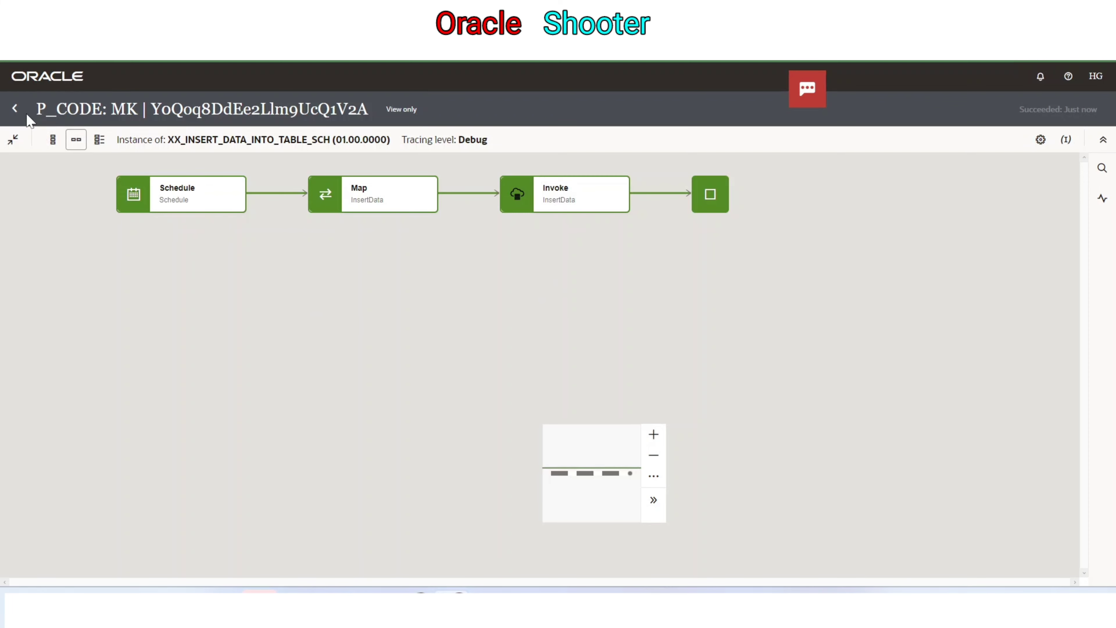
click(15, 109)
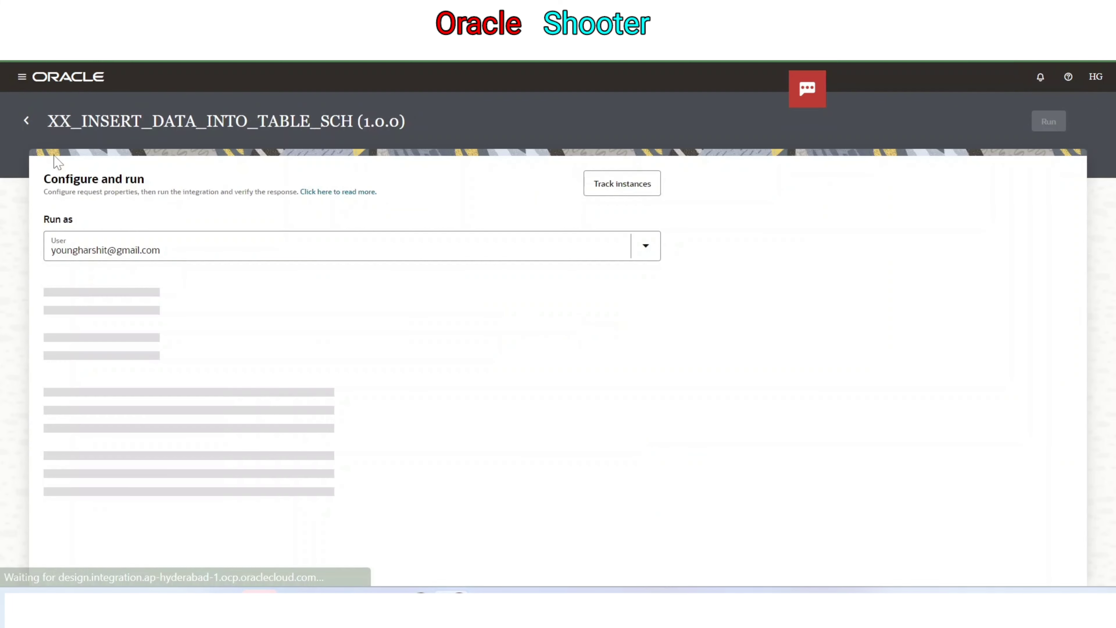
Leave the run page, open integration monitoring under Observability and list the succeeded instances of XX_INSERT_DATA_INTO_TABLE_SCH.
click(28, 120)
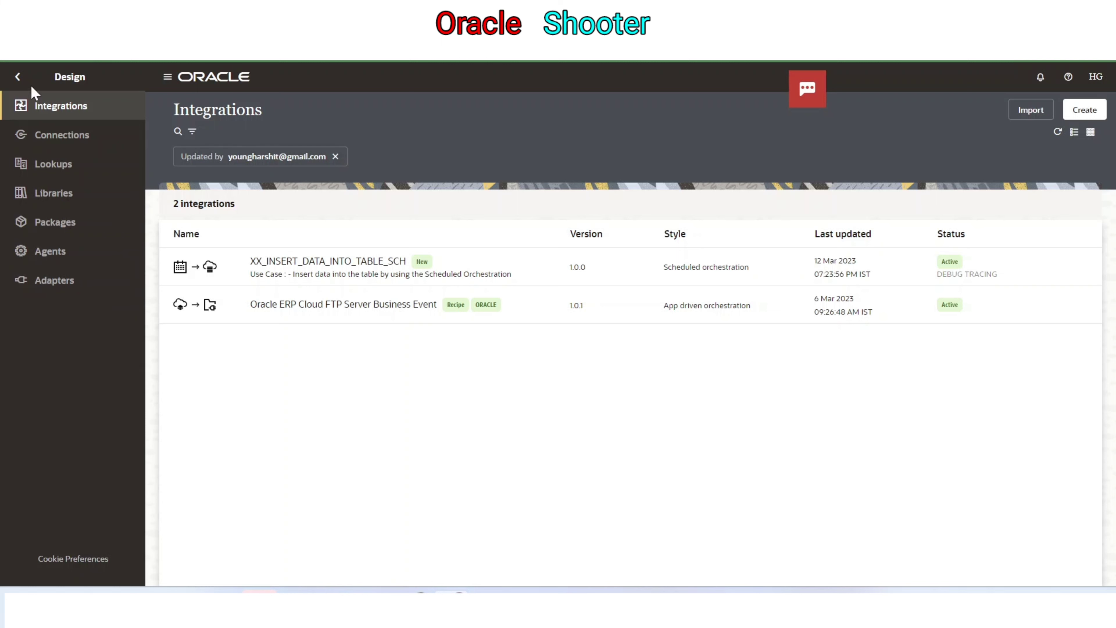
click(20, 78)
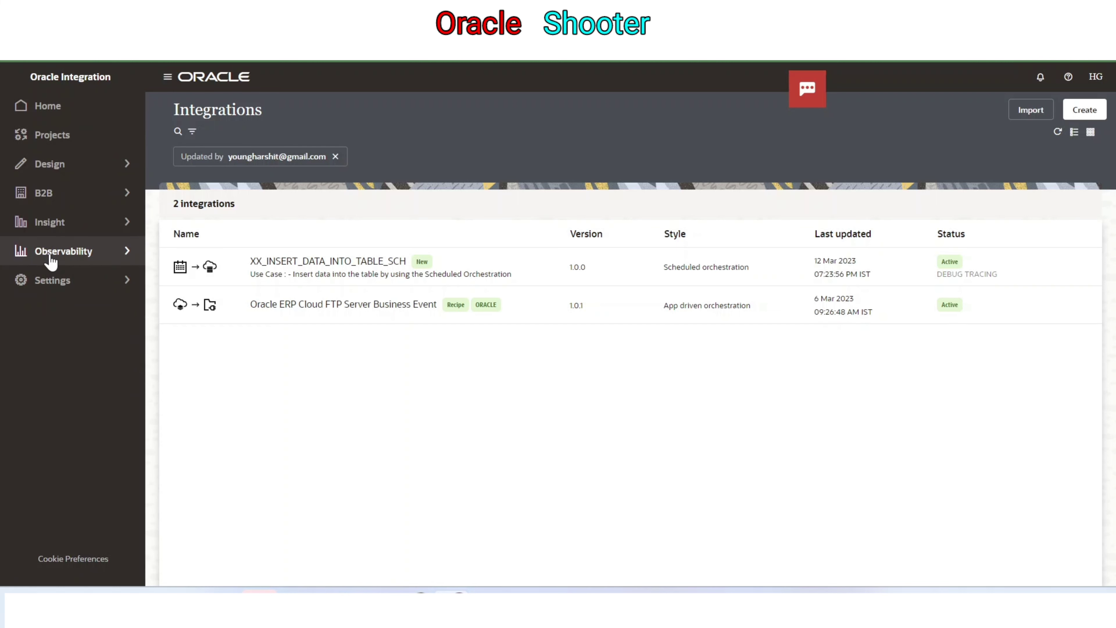
click(80, 260)
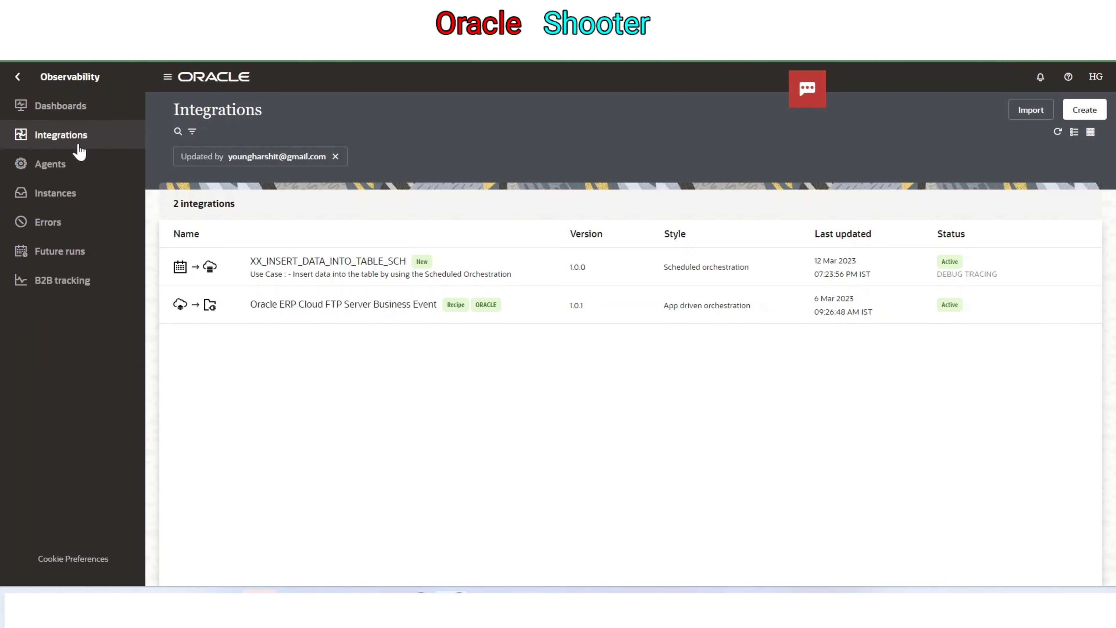
click(82, 138)
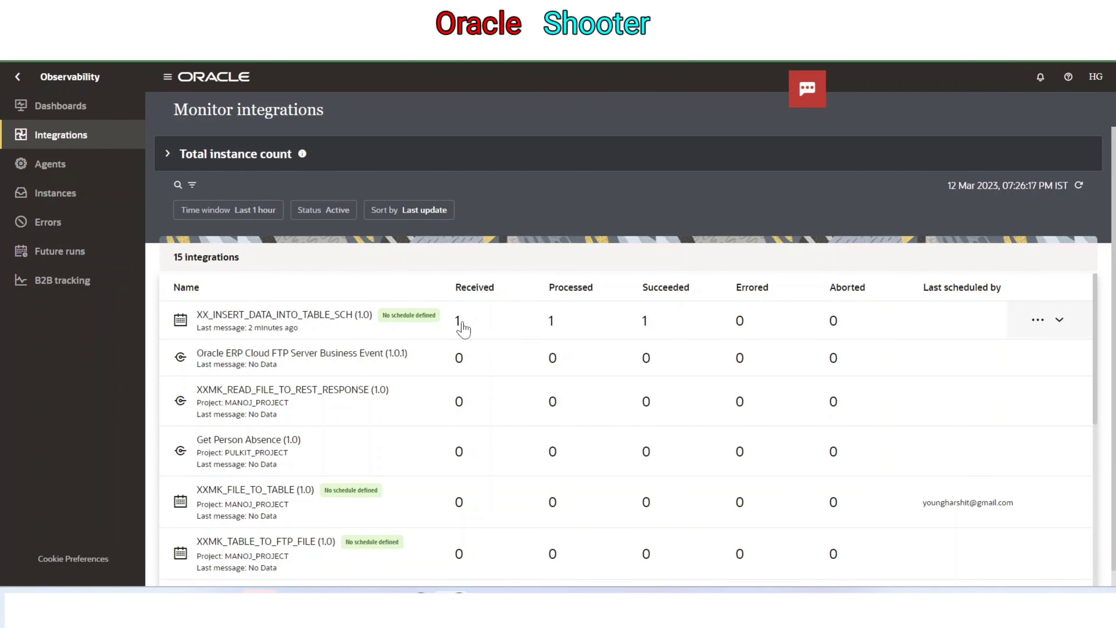
click(645, 322)
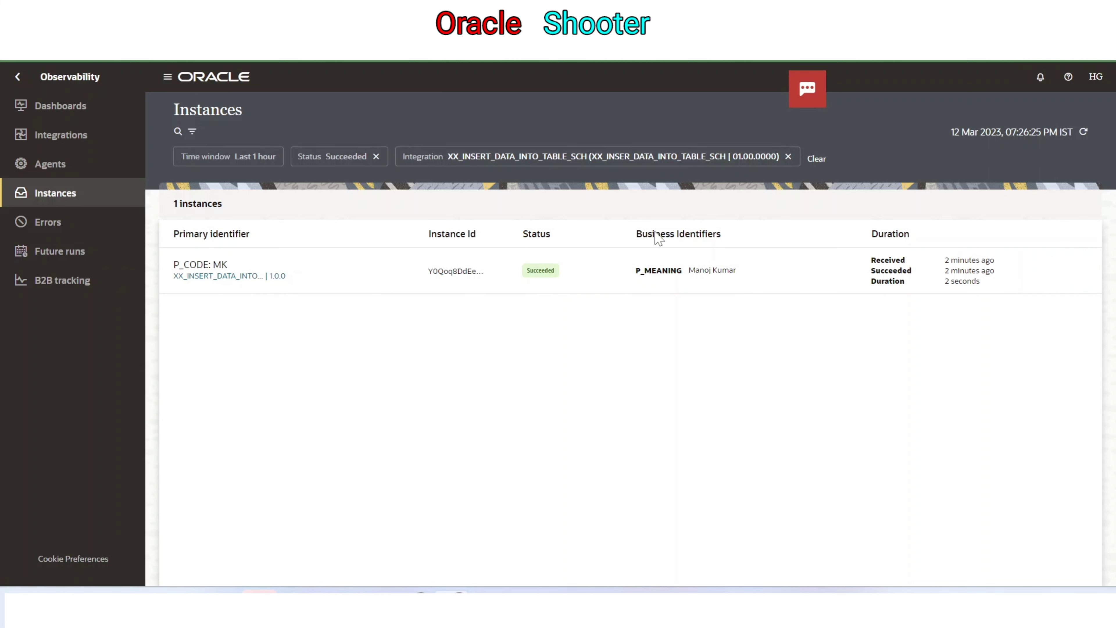
Switch to SQL Developer, run SELECT * from XXMK_LOOKUP_TL to check the inserted row, and return to the Oracle Integration instances page.
key(alt+Tab)
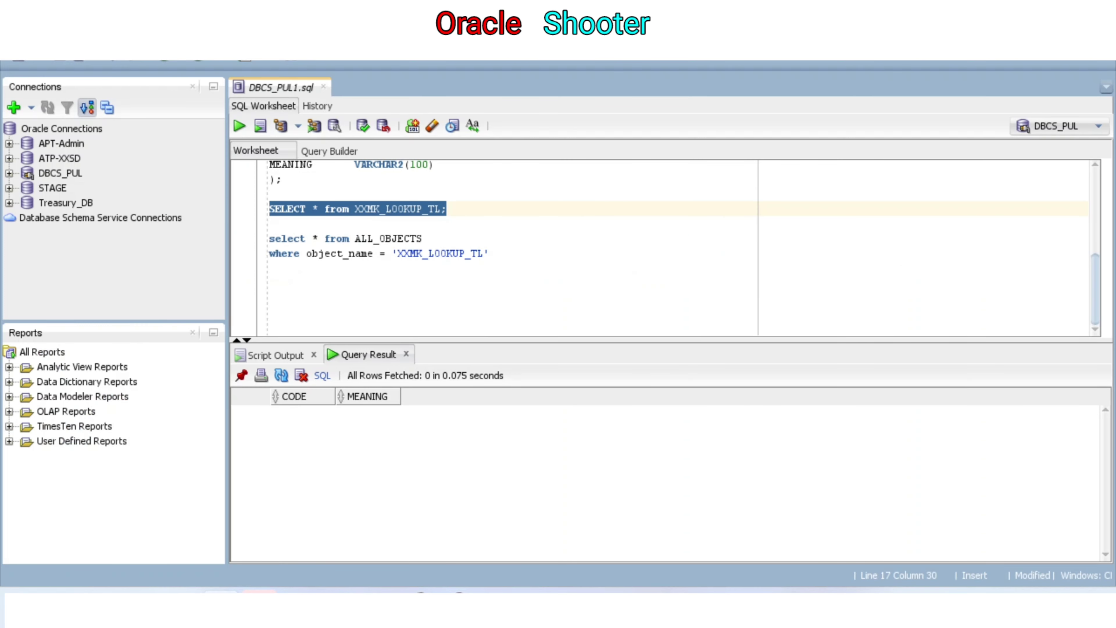
click(239, 126)
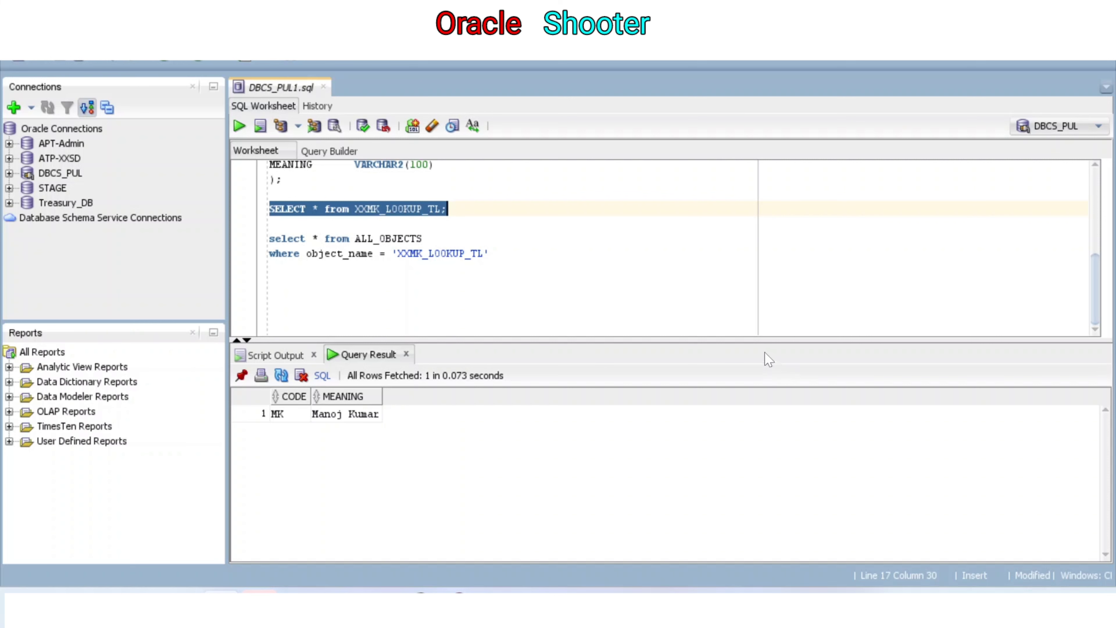
click(472, 591)
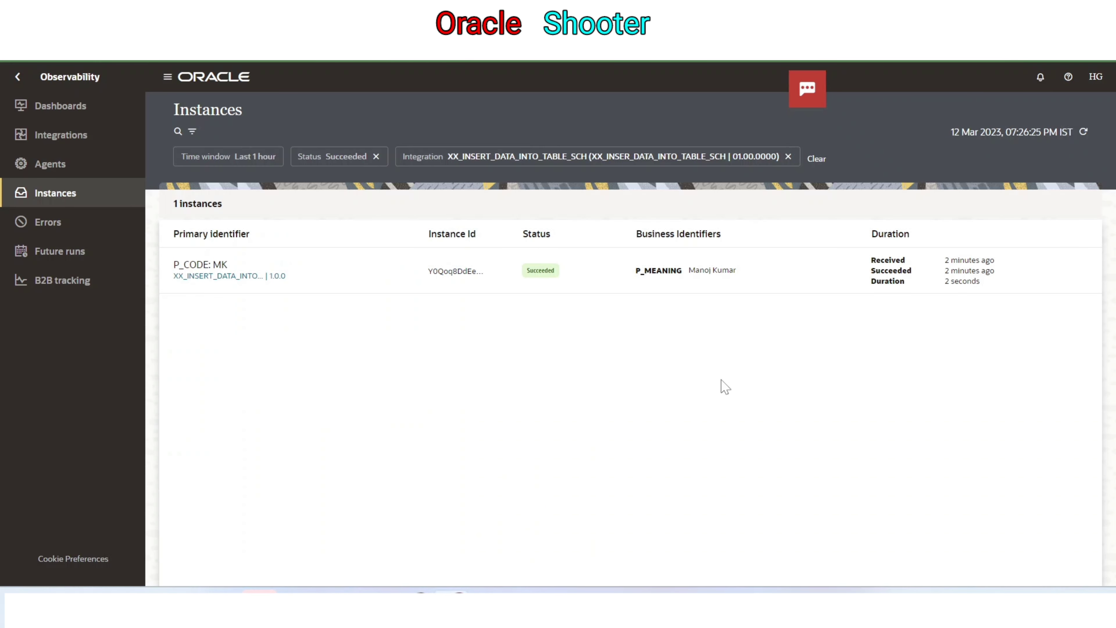